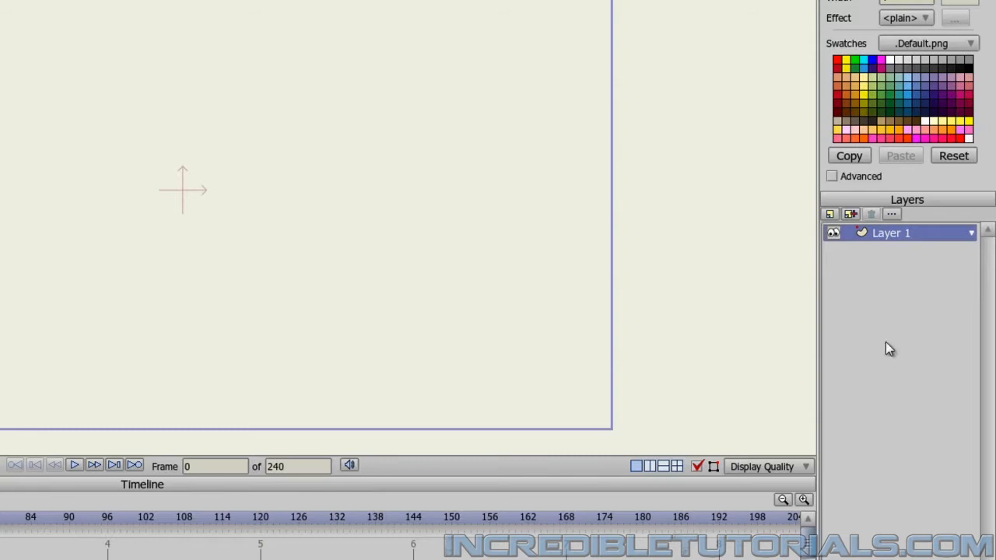
# Add a new group layer and name it Gun
pyautogui.click(829, 214)
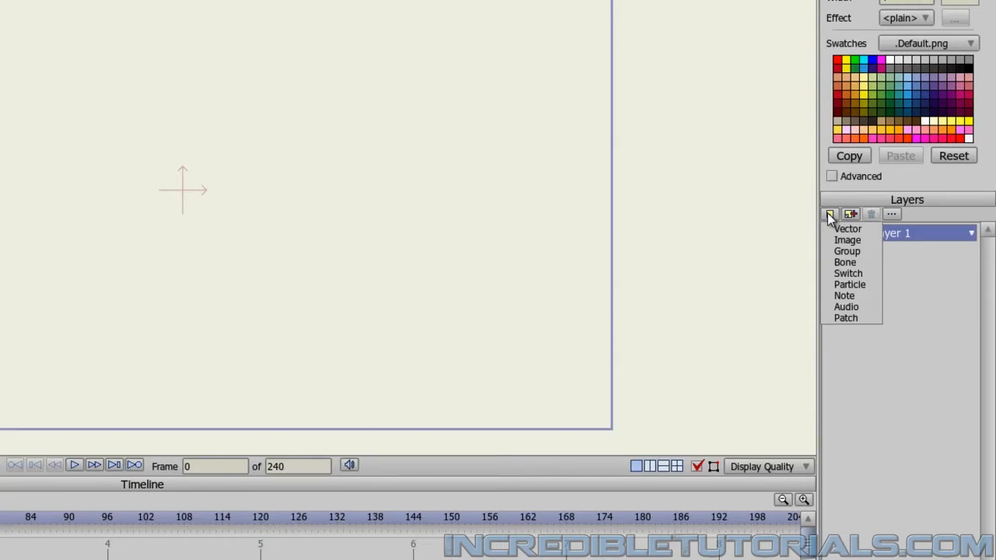
pyautogui.click(848, 251)
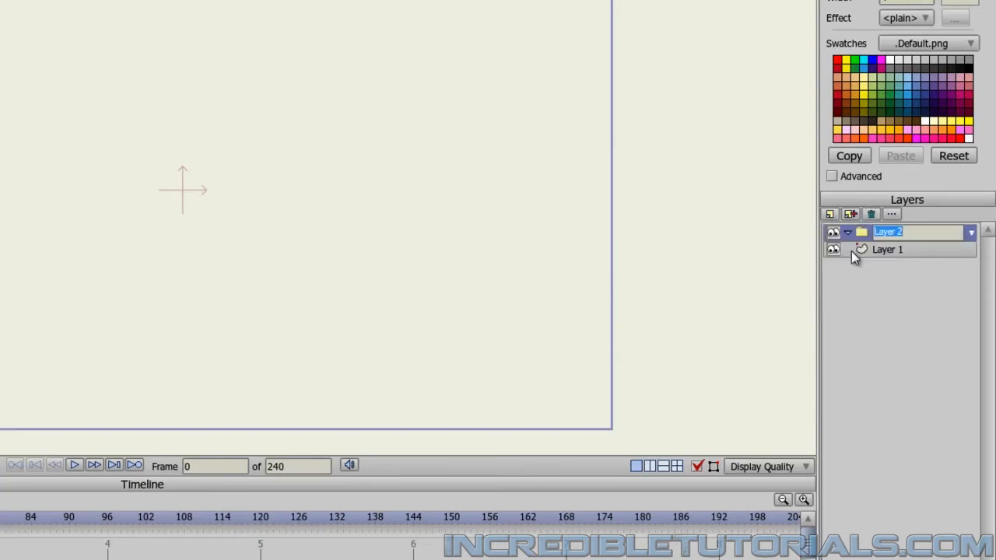
pyautogui.write('Gun')
pyautogui.press('Return')
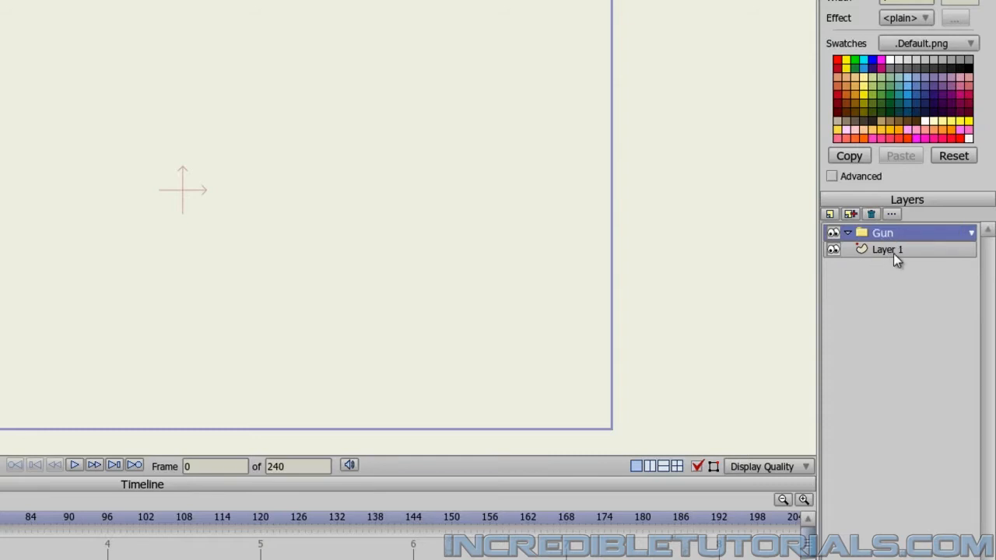
# Move Layer 1 inside the Gun group and rename it Body
pyautogui.moveTo(891, 252); pyautogui.dragTo(891, 236)
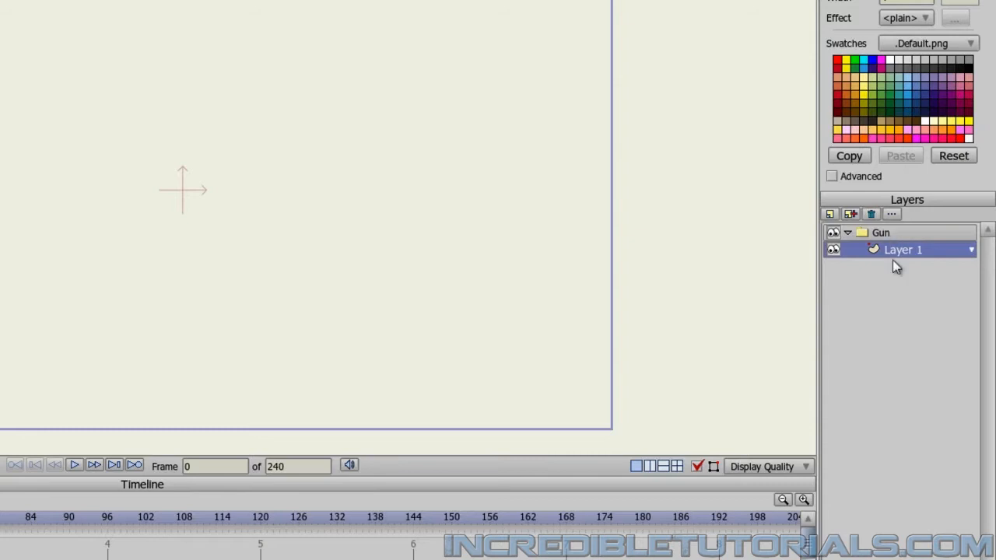
pyautogui.doubleClick(909, 250)
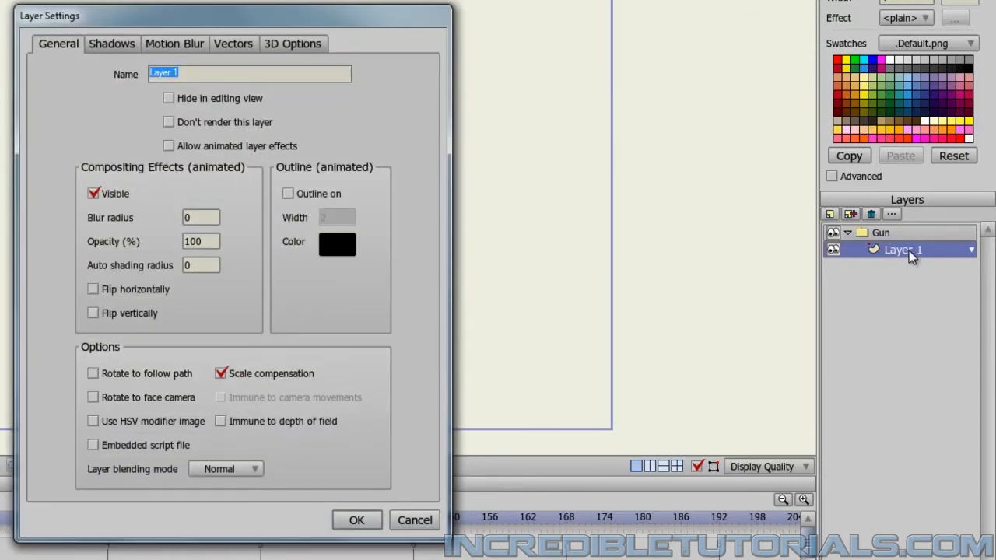
pyautogui.write('Body')
pyautogui.press('Return')
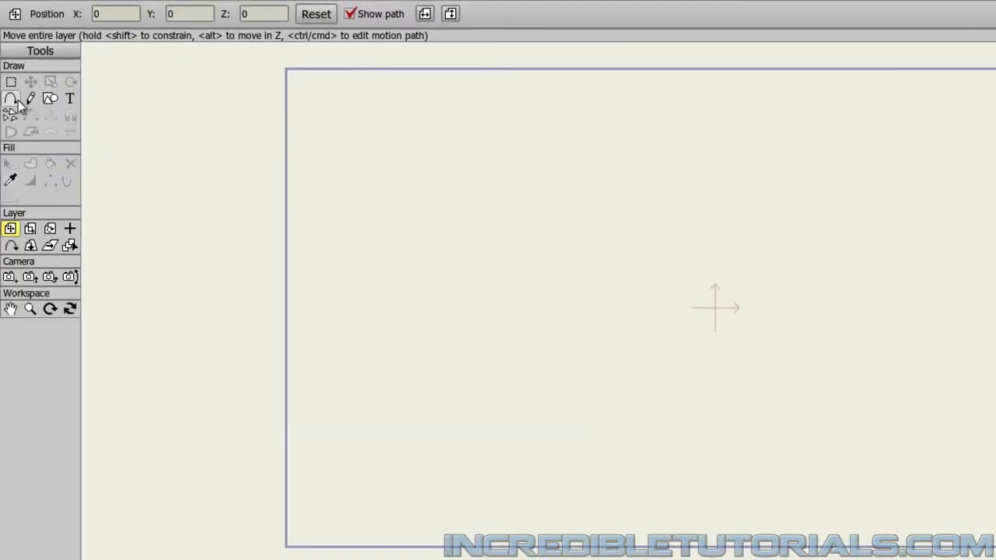
# With Auto-fill turned off, use Add Point to draw the gun stock's curved butt end and its lower edge rising to the grip
pyautogui.click(13, 101)
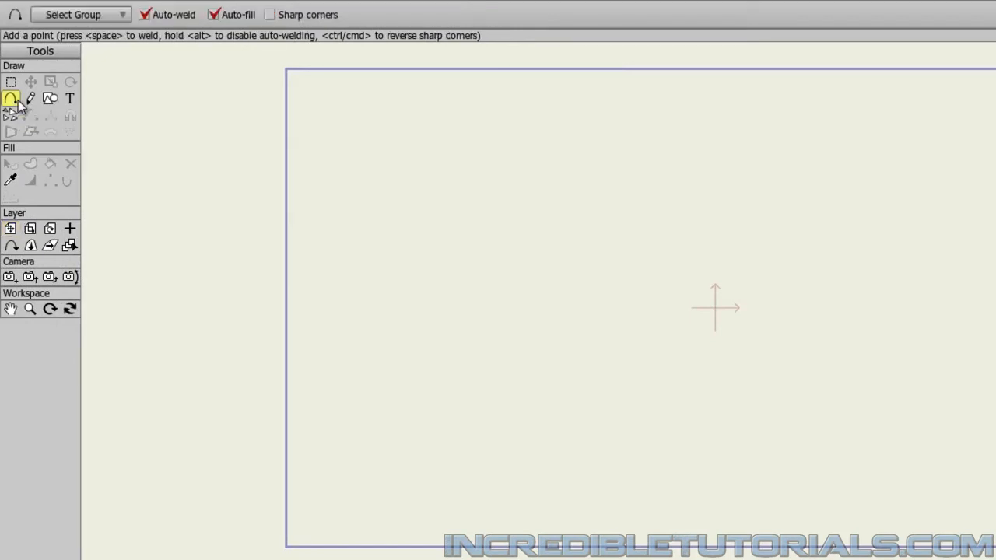
pyautogui.click(215, 16)
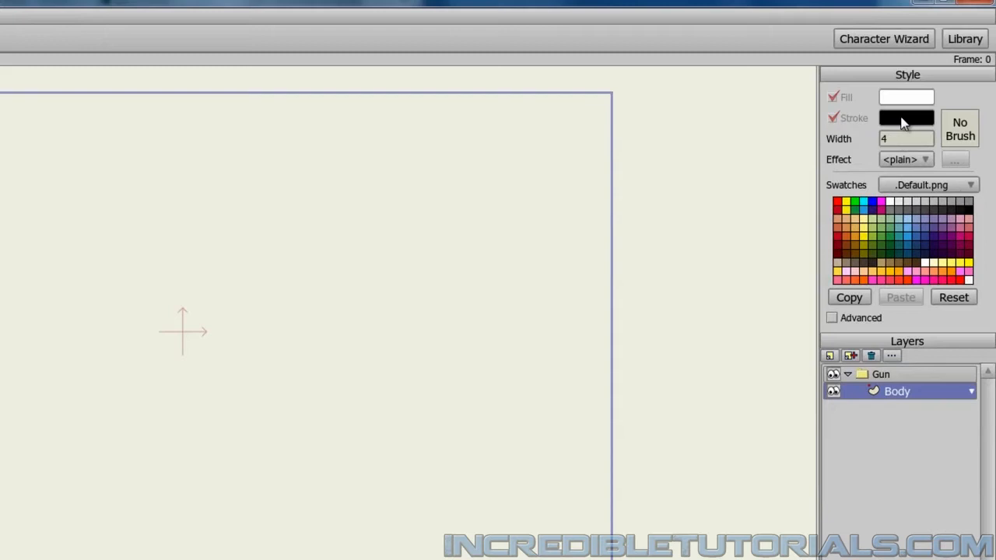
pyautogui.scroll(-1, 222, 270)
pyautogui.scroll(4, 223, 271)
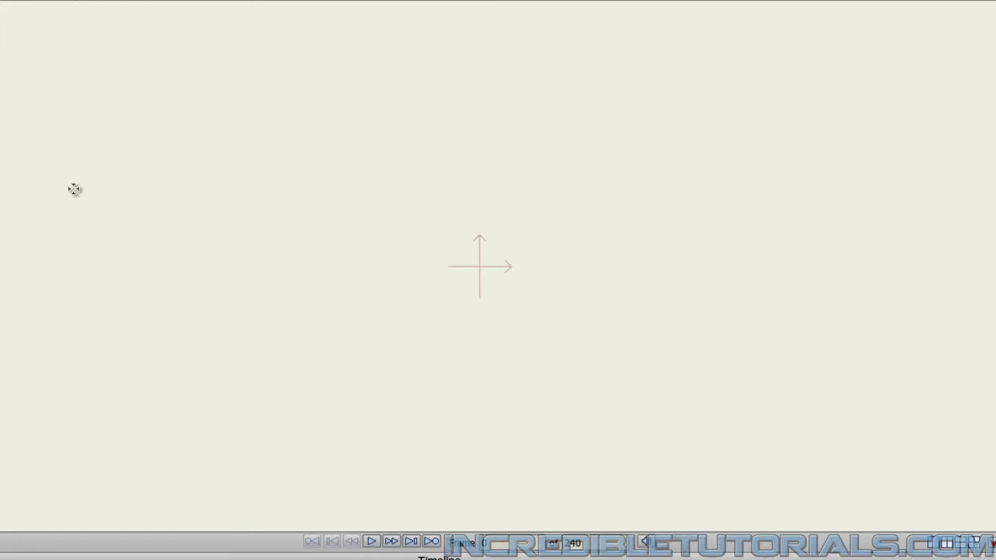
pyautogui.moveTo(80, 190); pyautogui.dragTo(81, 219)
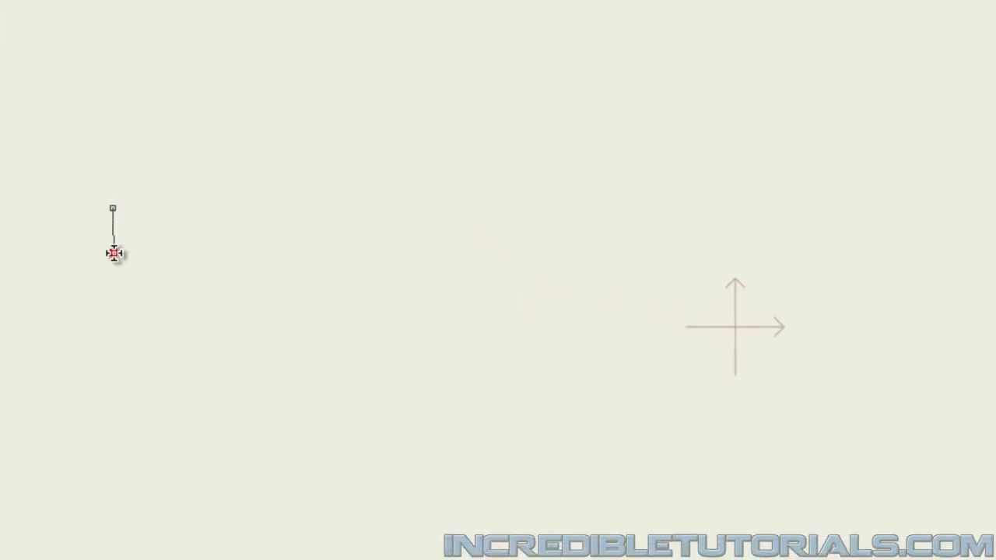
pyautogui.click(114, 253)
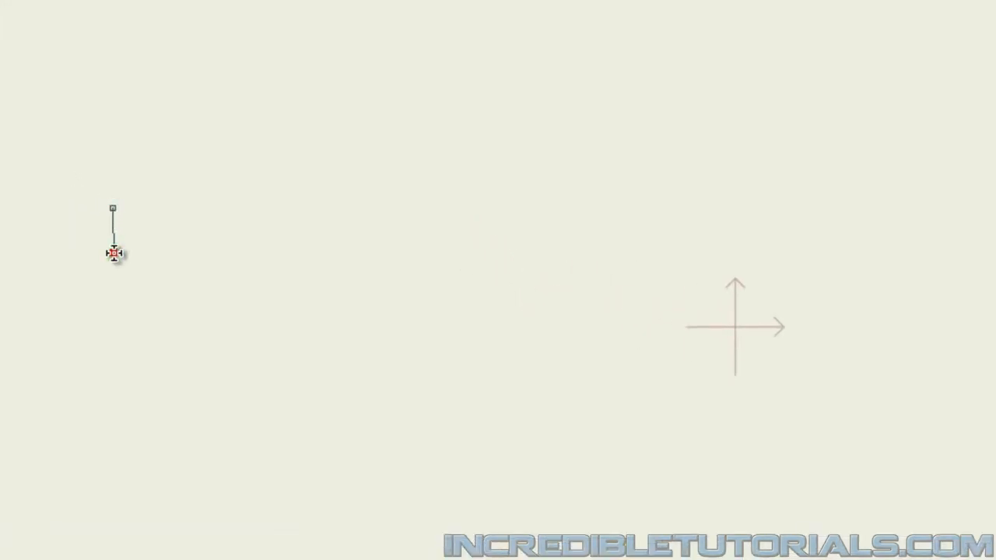
pyautogui.click(104, 336)
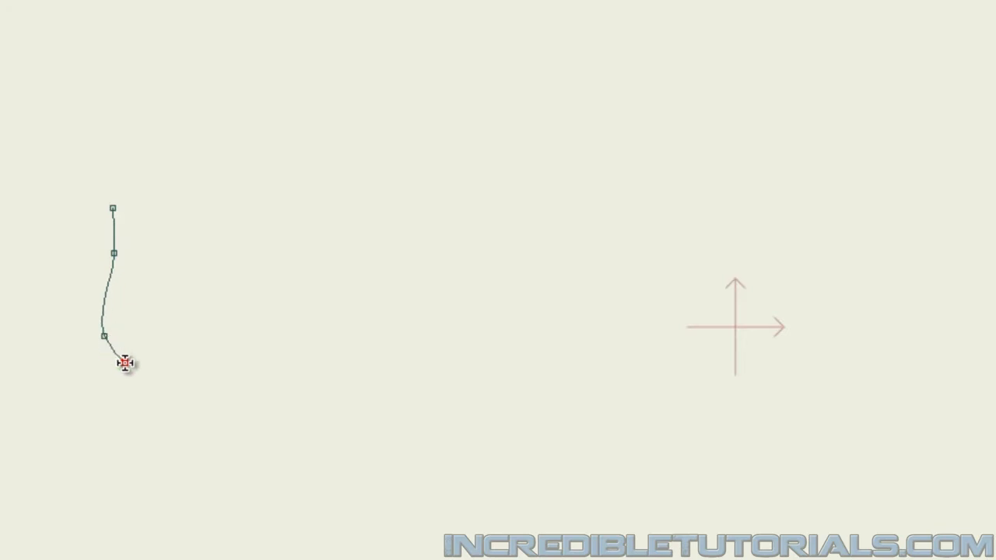
pyautogui.click(136, 370)
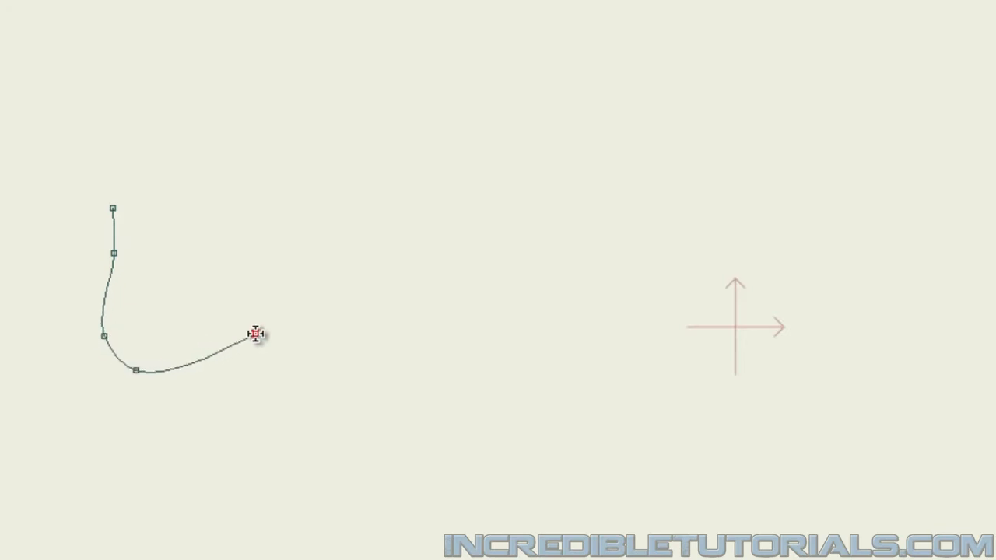
pyautogui.click(276, 325)
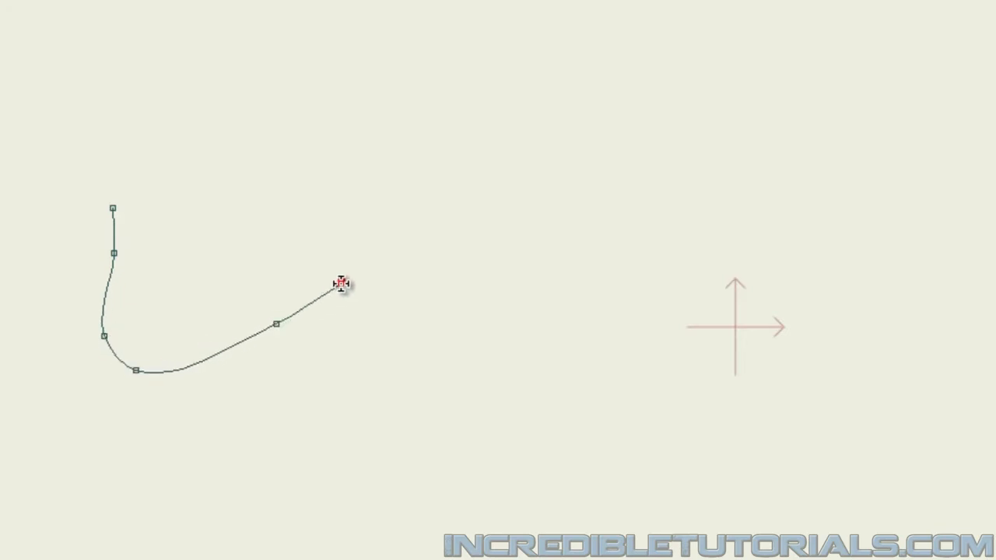
pyautogui.click(416, 242)
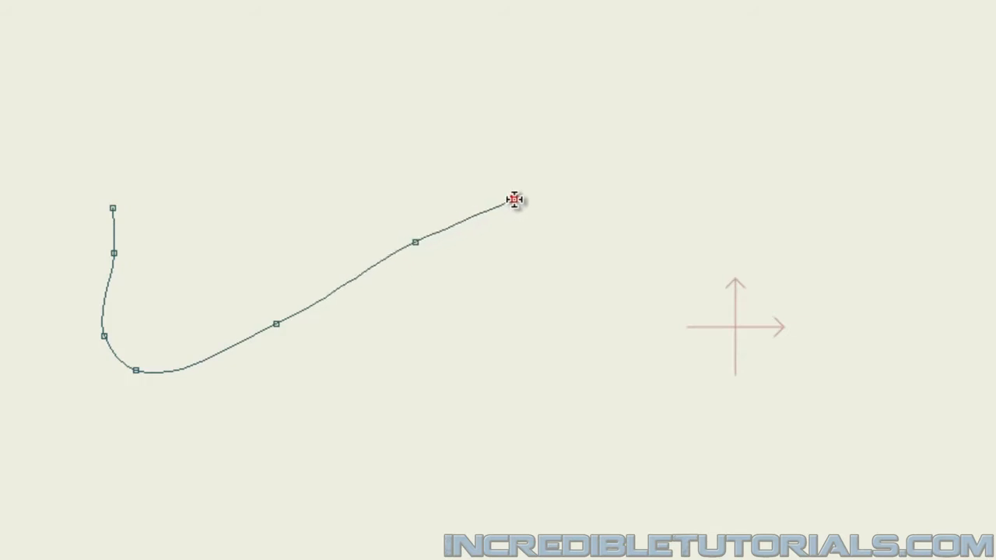
pyautogui.click(515, 199)
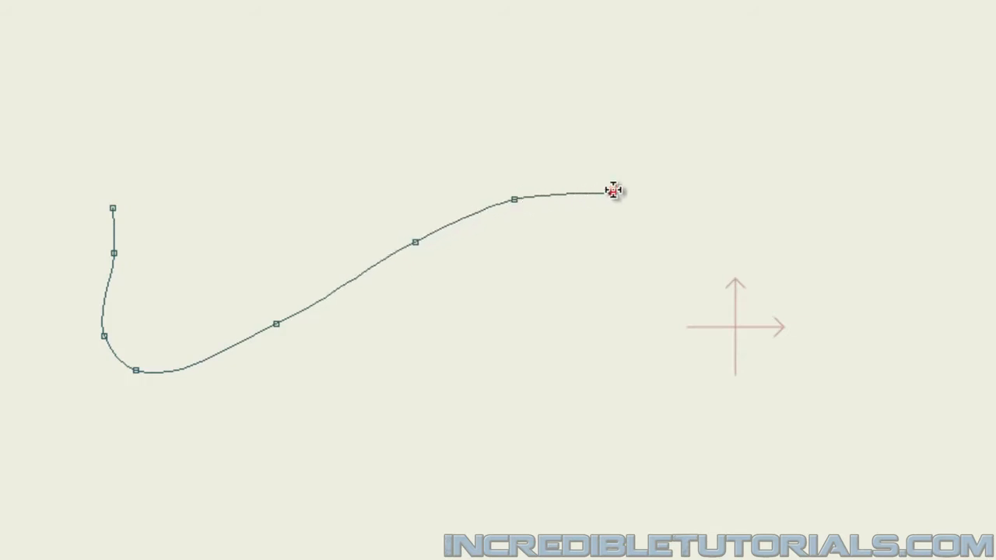
pyautogui.click(617, 190)
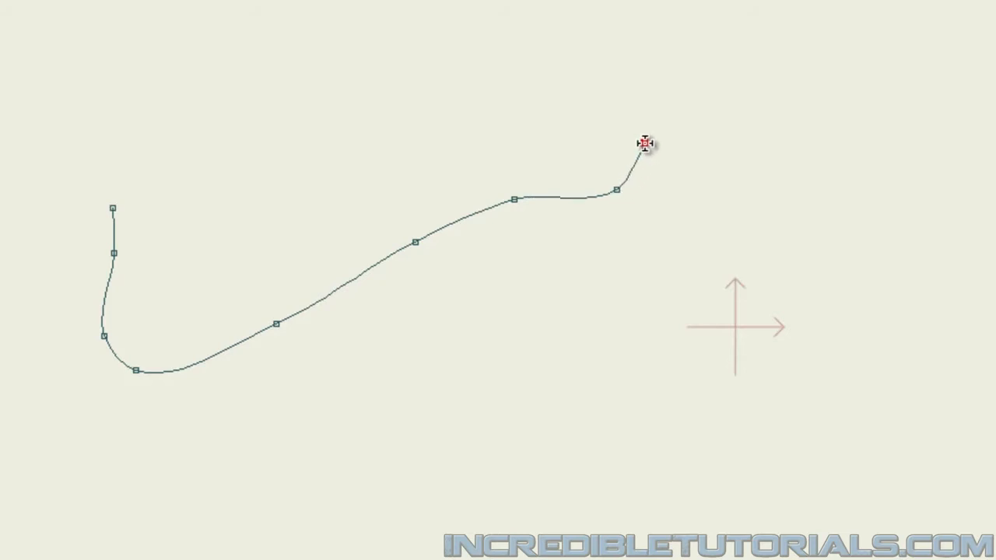
# Close the stock outline with a slanted front end and notched top edge, and move its upper rear corner point slightly down
pyautogui.click(644, 144)
pyautogui.moveTo(629, 143); pyautogui.dragTo(606, 143)
pyautogui.click(599, 142)
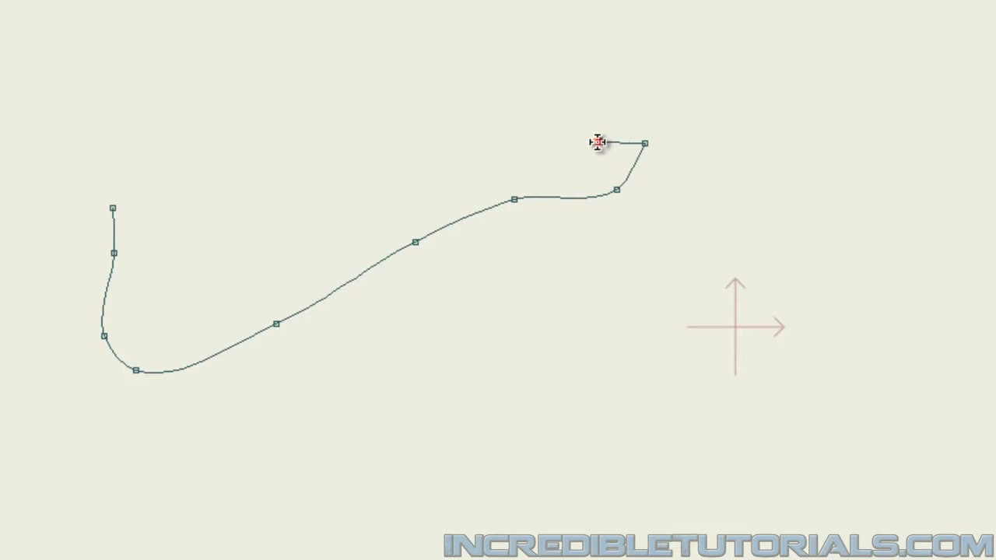
pyautogui.click(532, 143)
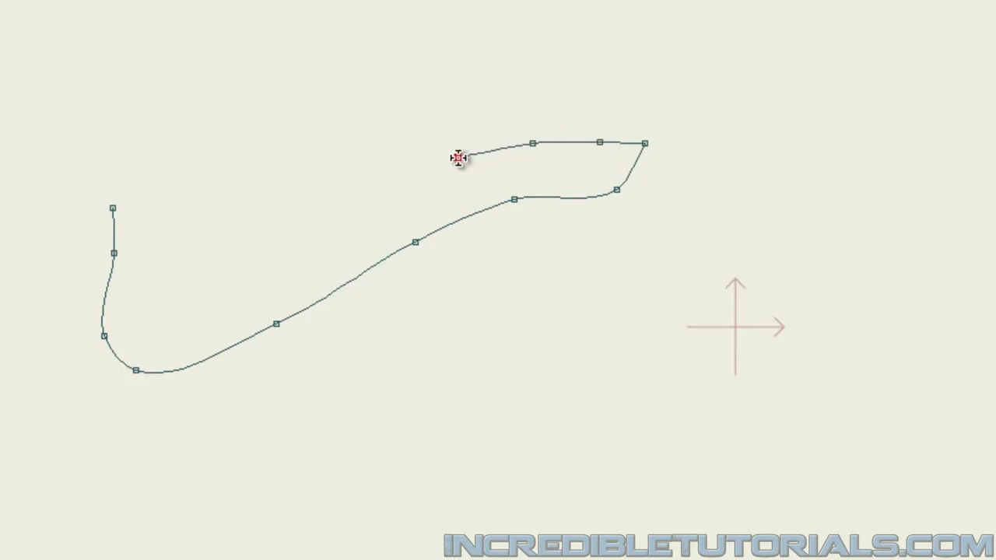
pyautogui.click(446, 162)
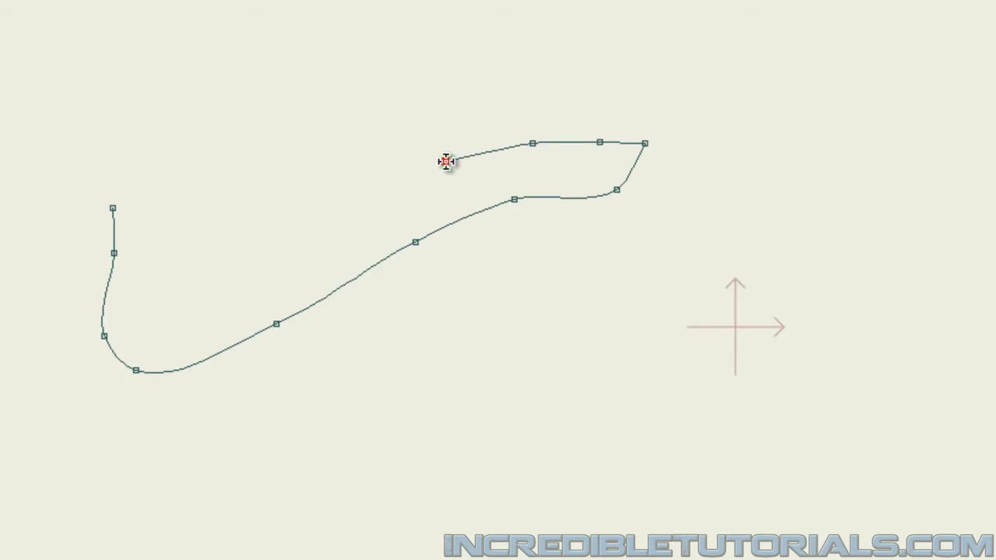
pyautogui.click(439, 142)
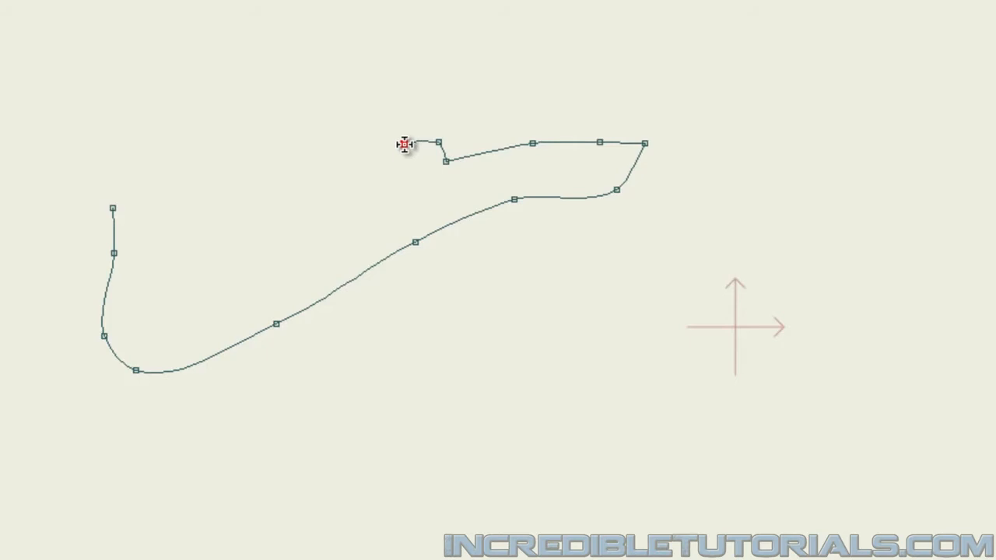
pyautogui.click(405, 145)
pyautogui.click(212, 182)
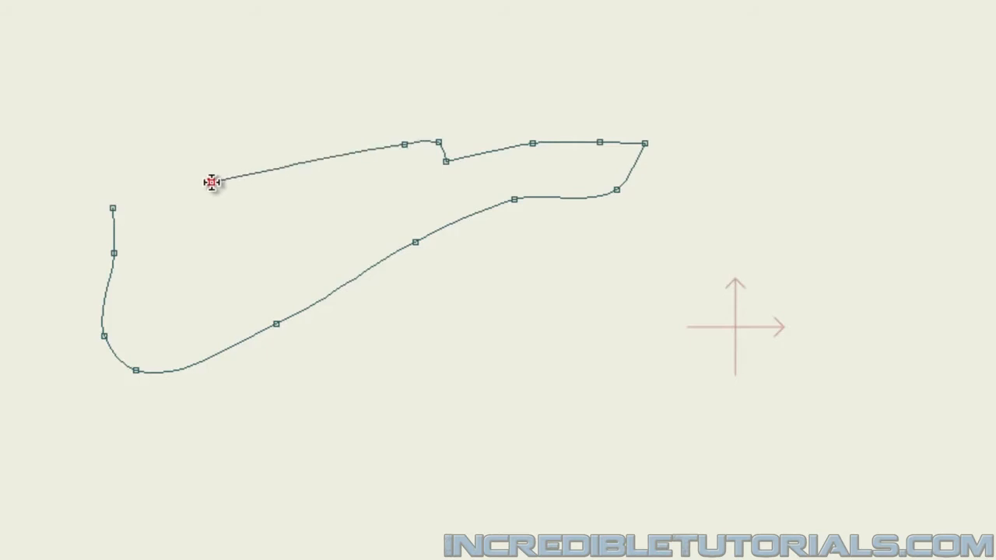
pyautogui.click(113, 208)
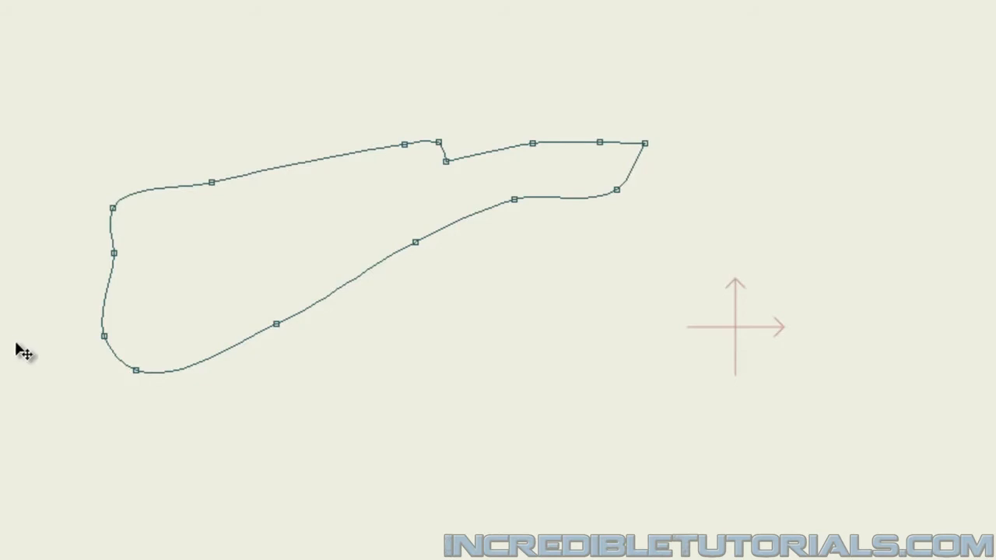
pyautogui.moveTo(111, 210); pyautogui.dragTo(115, 221)
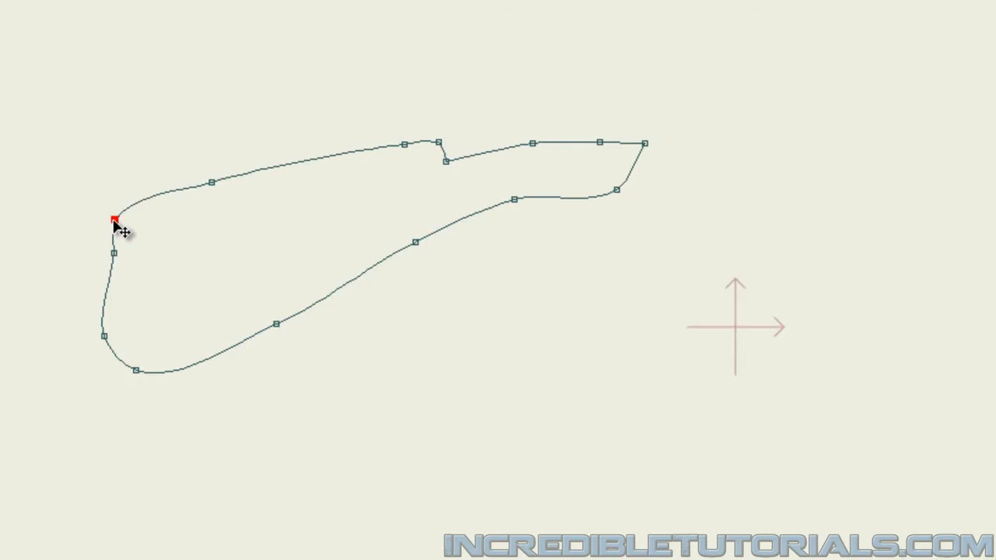
# Draw a small zigzag hammer outline rising from the point on the stock's top edge ahead of the notch
pyautogui.click(511, 329)
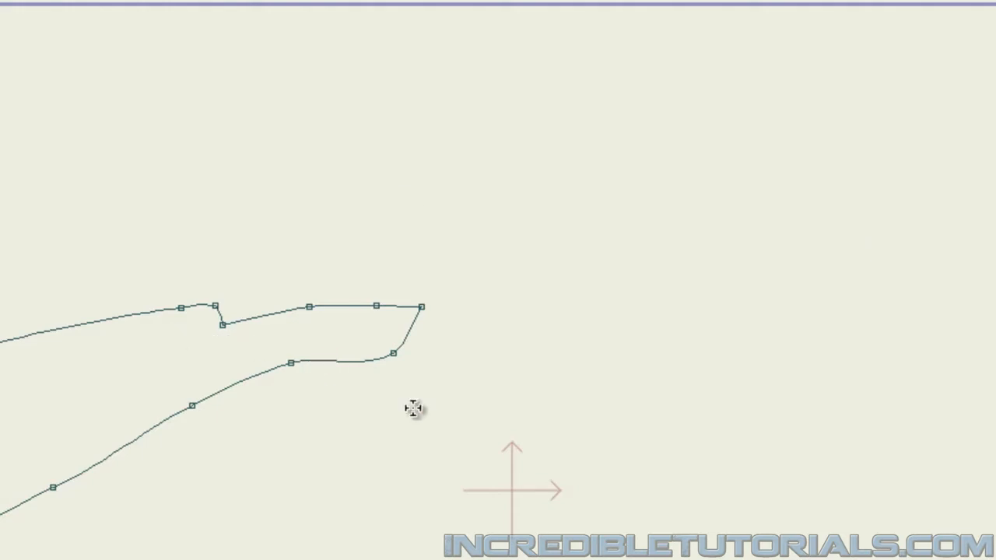
pyautogui.click(325, 304)
pyautogui.moveTo(309, 306); pyautogui.dragTo(309, 288)
pyautogui.click(309, 288)
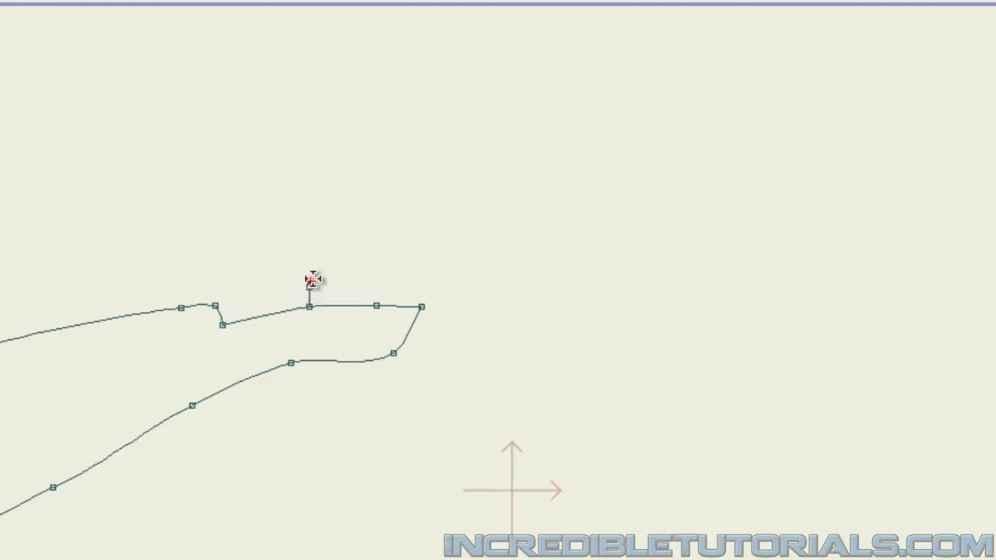
pyautogui.click(315, 276)
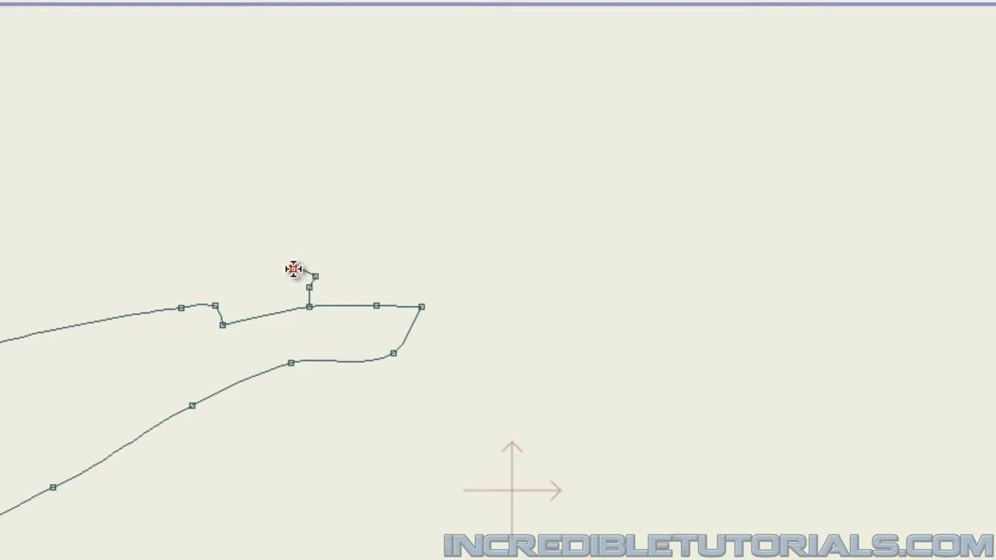
pyautogui.click(293, 270)
pyautogui.click(300, 256)
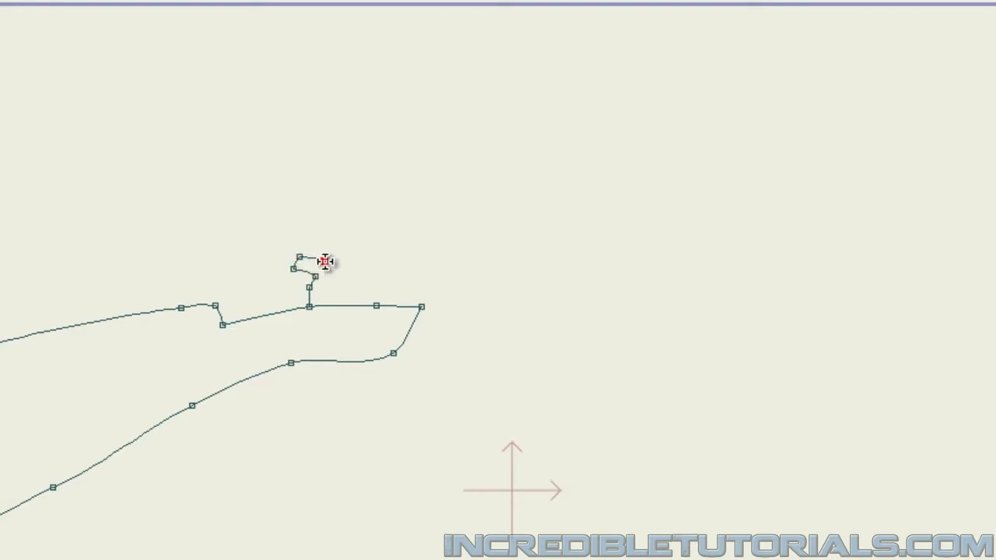
pyautogui.click(325, 262)
pyautogui.click(311, 239)
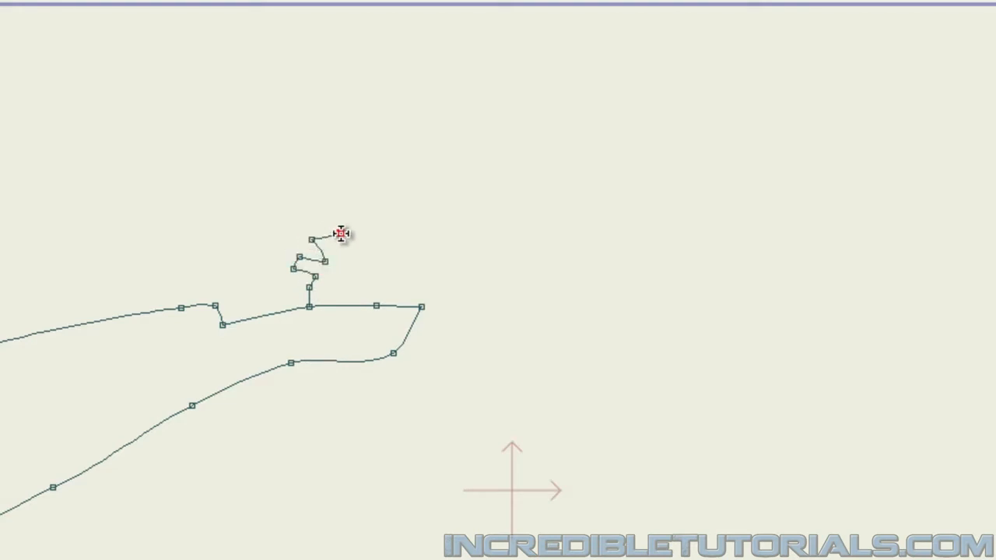
# Extend the hammer outline forward with a dip and a rounded hump that turns down above the stock's front end
pyautogui.click(335, 235)
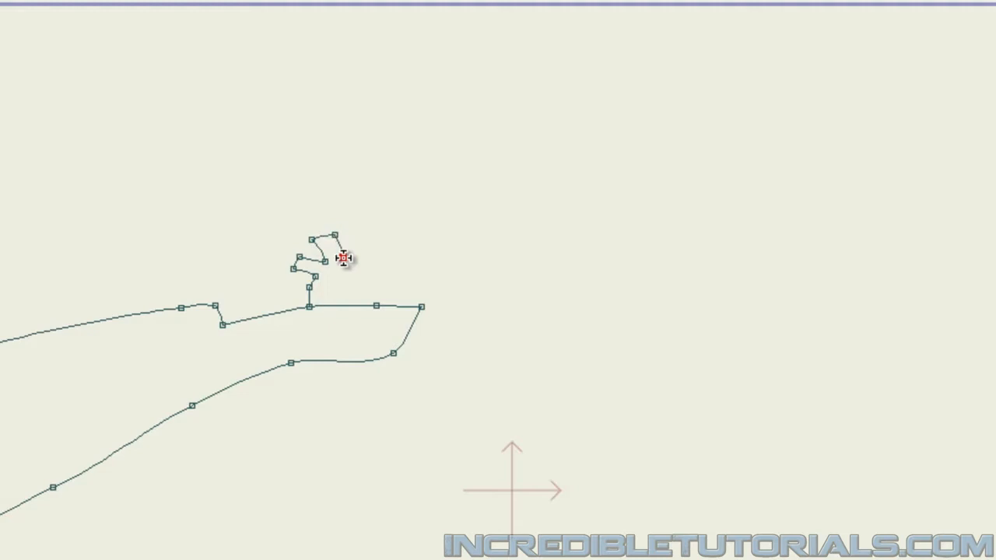
pyautogui.click(344, 258)
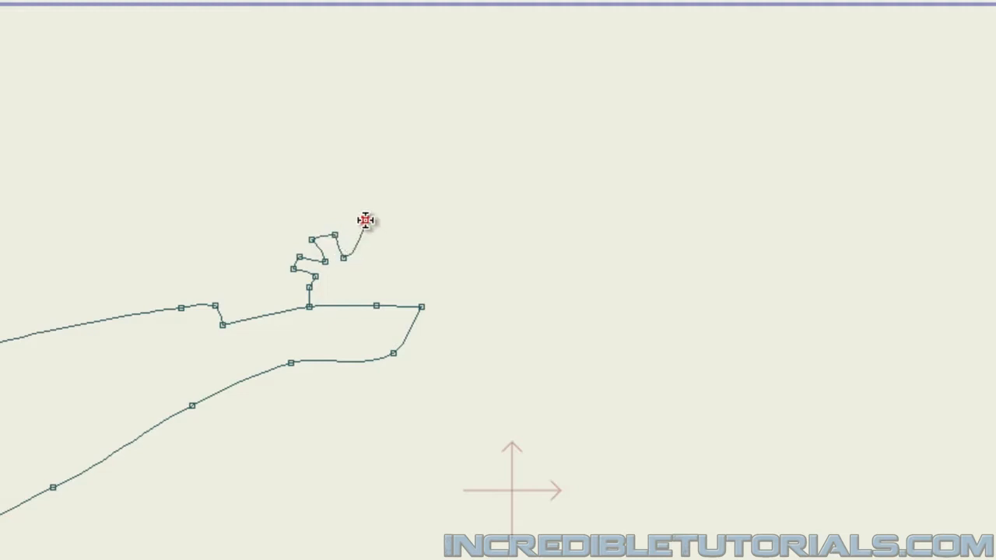
pyautogui.click(365, 220)
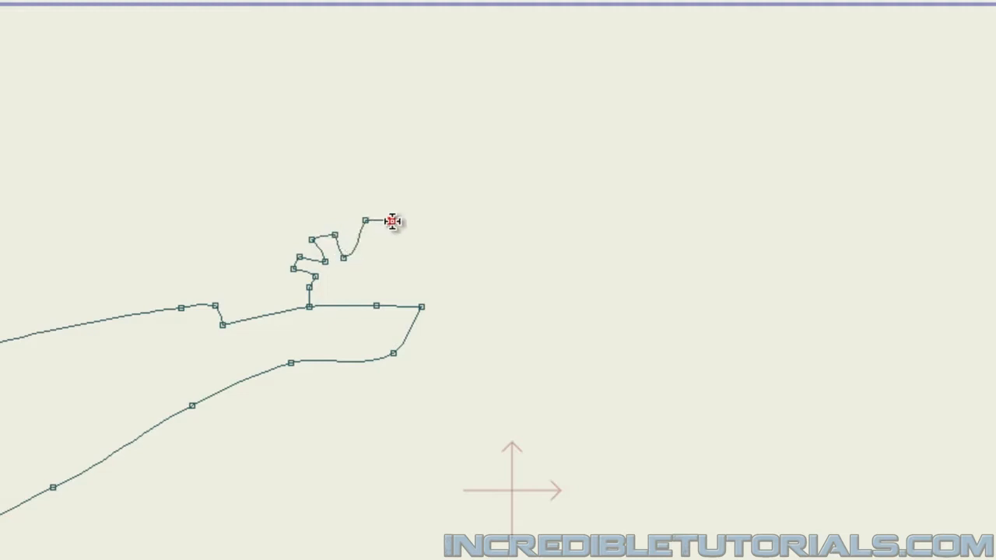
pyautogui.click(392, 221)
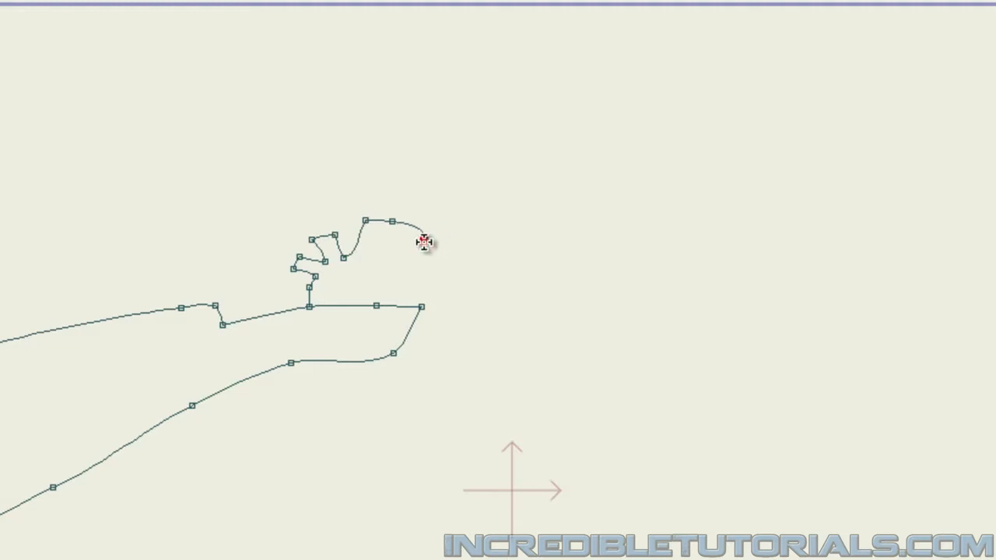
pyautogui.click(425, 235)
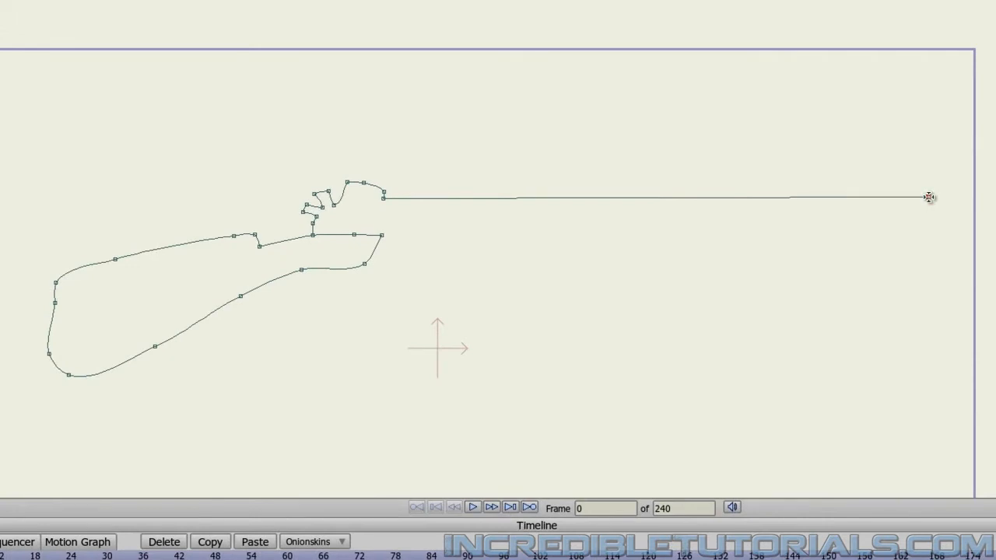
# Draw the barrel's long straight top edge forward from the hump and end it with a pronged front sight
pyautogui.click(929, 197)
pyautogui.click(929, 175)
pyautogui.click(936, 170)
pyautogui.click(940, 179)
pyautogui.click(947, 166)
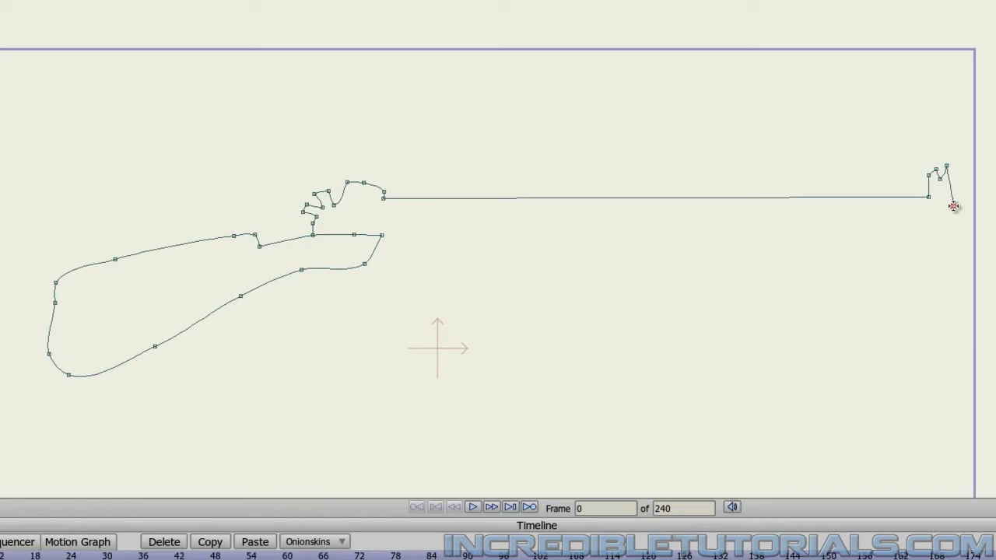
# Continue the outline down the muzzle's front and around a rounded bulge to the barrel's underside
pyautogui.click(949, 205)
pyautogui.click(952, 215)
pyautogui.click(939, 229)
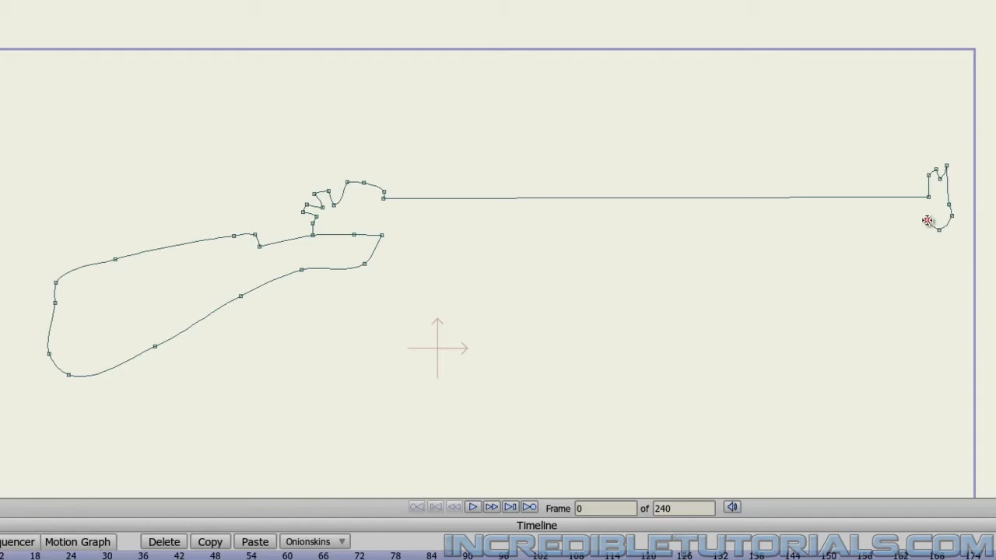
pyautogui.click(928, 221)
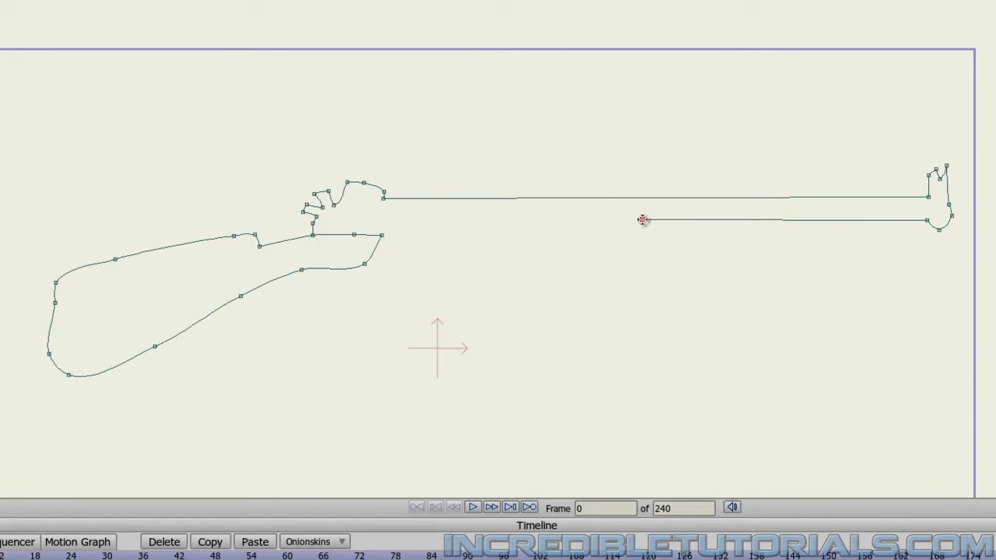
# Draw the barrel's underside back past its midpoint, step it down twice, and drop the front edge of the rectangular magazine housing
pyautogui.click(642, 219)
pyautogui.click(642, 240)
pyautogui.moveTo(613, 242); pyautogui.dragTo(613, 249)
pyautogui.click(580, 250)
pyautogui.click(579, 313)
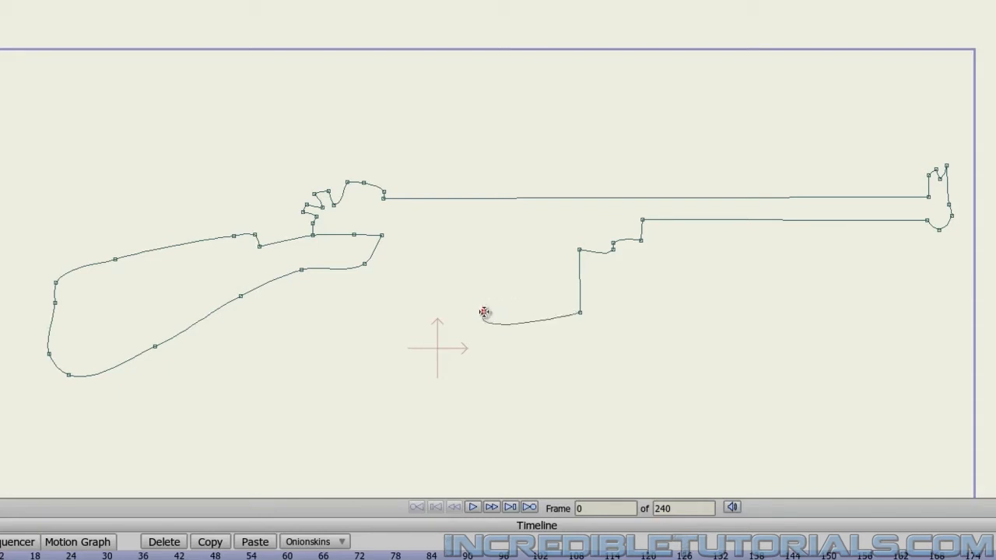
# Draw the magazine housing's bottom and rear edges, then a curved dip rising back to join the stock's upper front corner
pyautogui.click(482, 313)
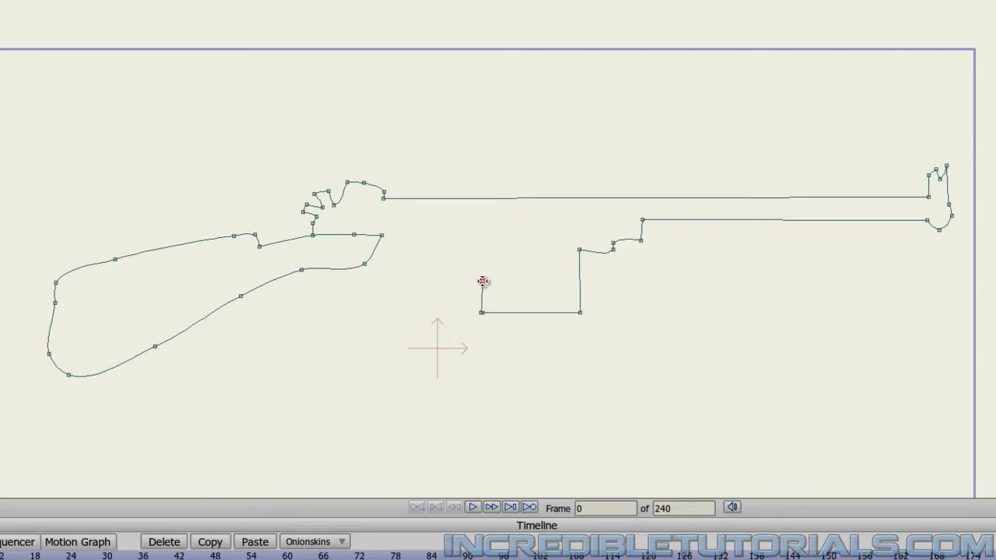
pyautogui.click(482, 281)
pyautogui.click(484, 265)
pyautogui.click(435, 272)
pyautogui.click(426, 258)
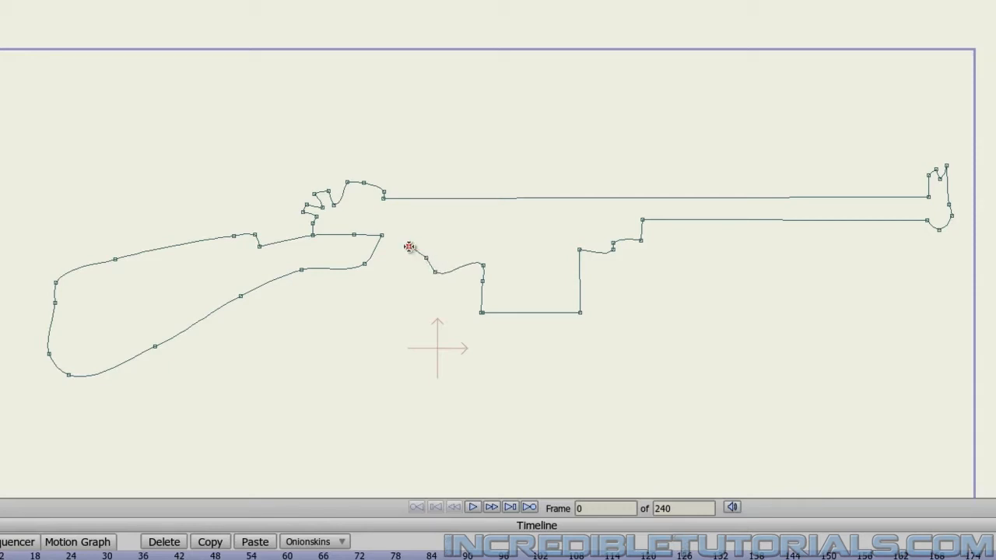
pyautogui.click(400, 244)
pyautogui.click(382, 235)
pyautogui.click(677, 220)
pyautogui.click(899, 221)
pyautogui.click(683, 221)
pyautogui.click(418, 254)
pyautogui.click(580, 283)
pyautogui.click(576, 297)
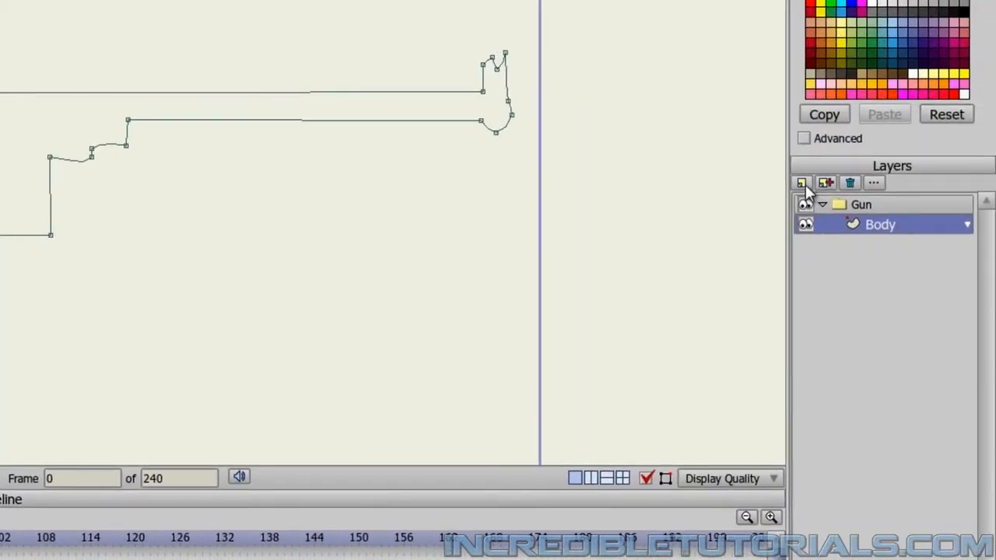
# Add a vector layer named Support above Body in the Gun group
pyautogui.click(803, 184)
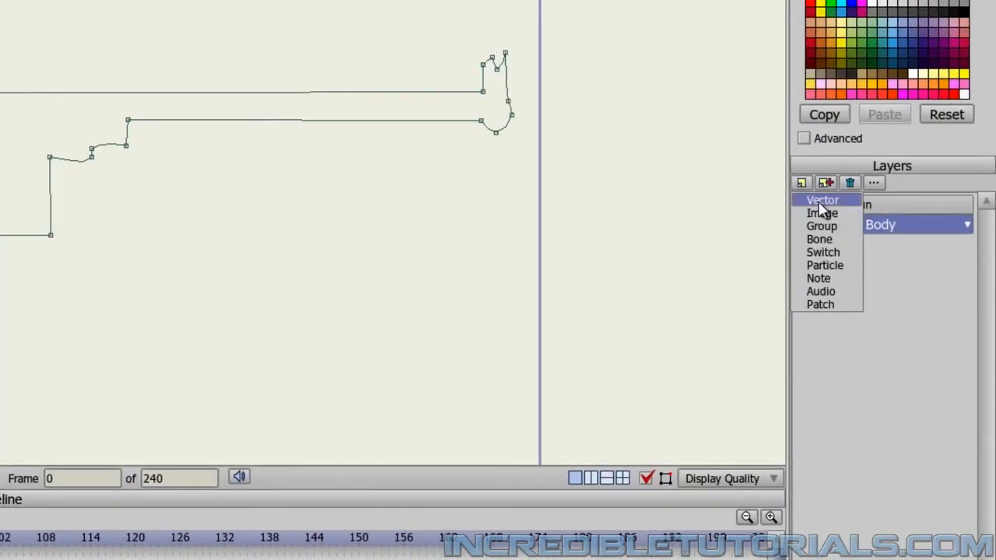
pyautogui.click(820, 200)
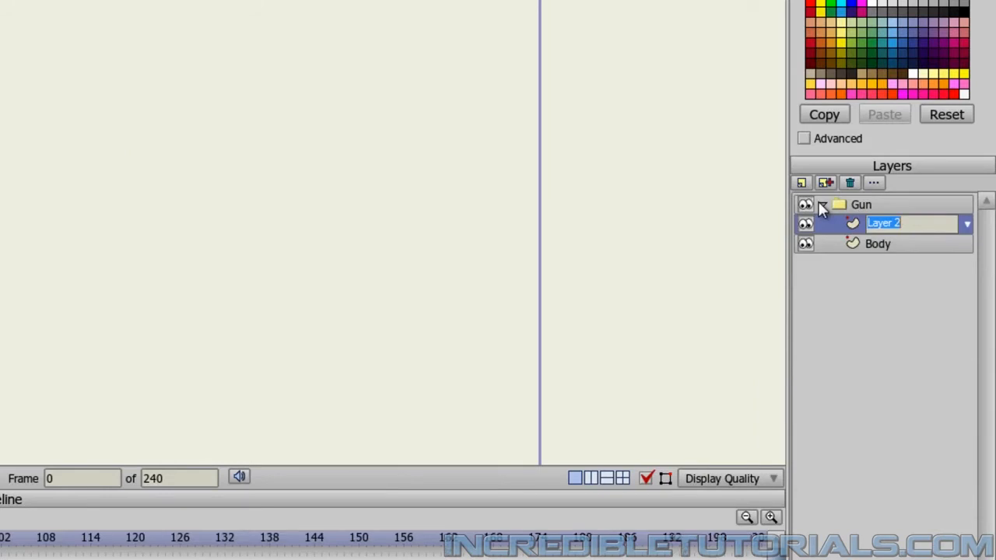
pyautogui.write('Support')
pyautogui.press('Return')
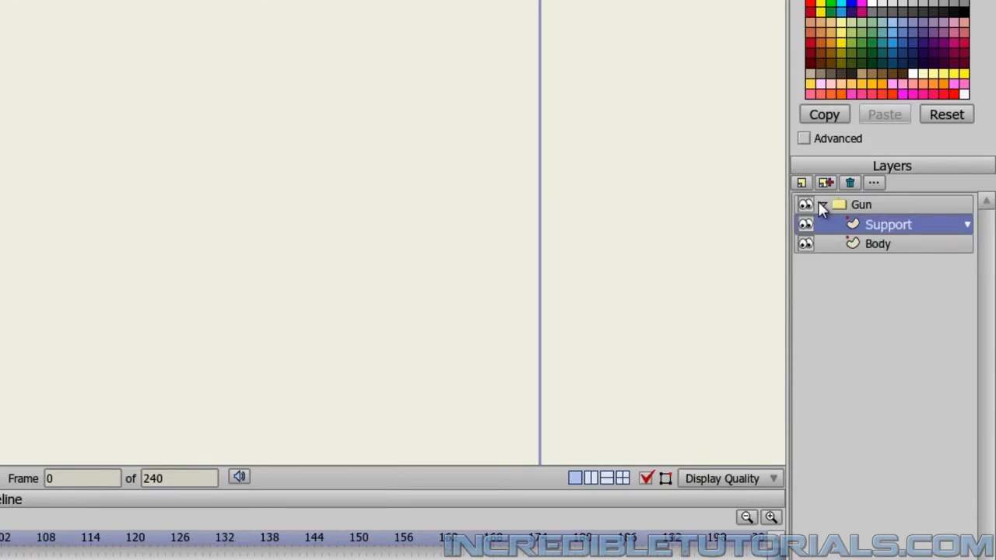
# On the Body layer, use Paint Bucket to fill the barrel and magazine housing shape with gray 8F8F8F
pyautogui.click(875, 248)
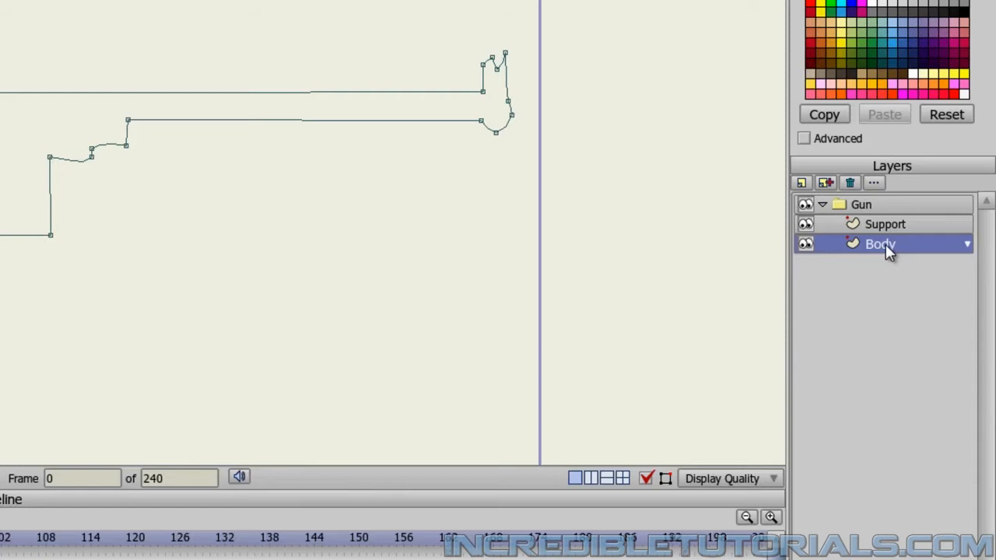
pyautogui.click(895, 226)
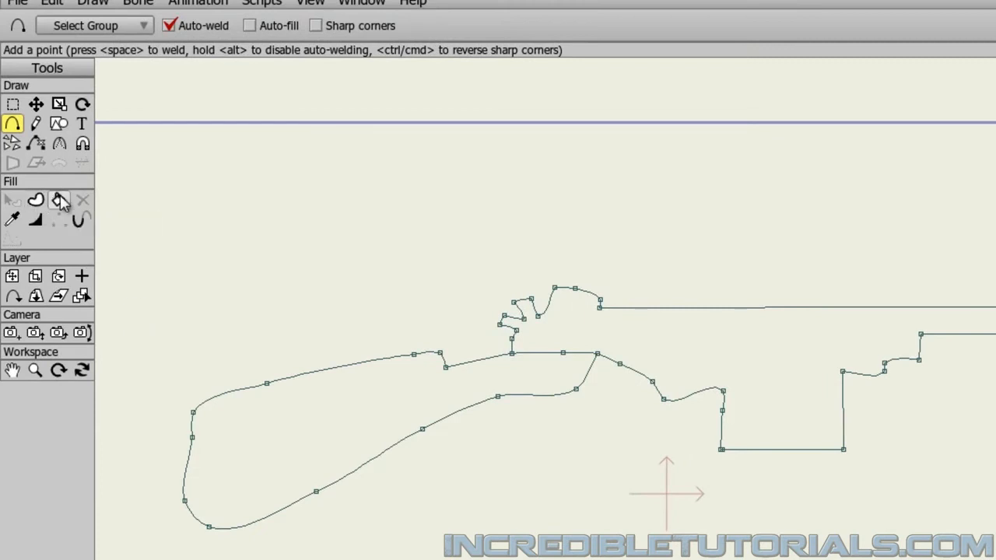
pyautogui.click(60, 203)
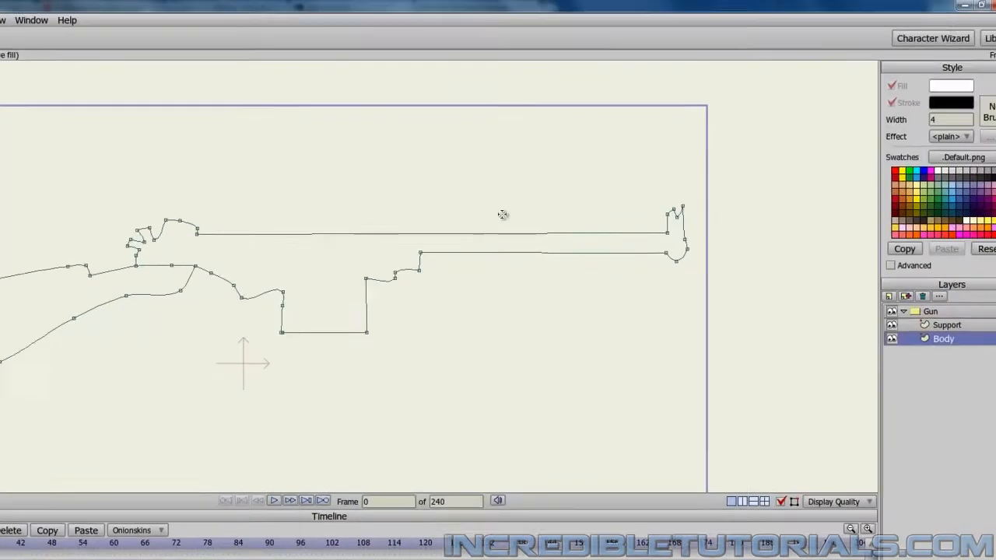
pyautogui.click(928, 88)
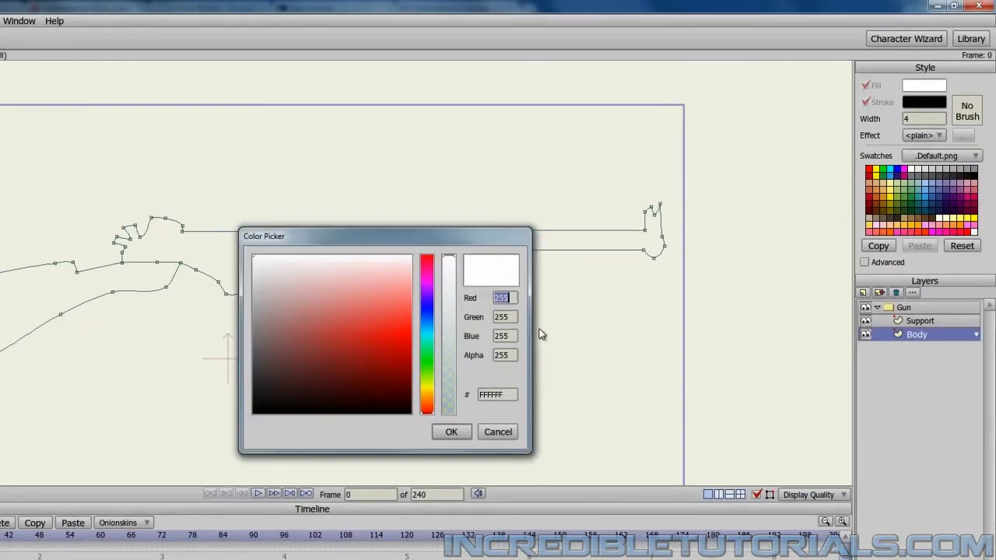
pyautogui.moveTo(278, 323)
pyautogui.mouseDown()
pyautogui.moveTo(259, 302)
pyautogui.moveTo(253, 324)
pyautogui.mouseUp()
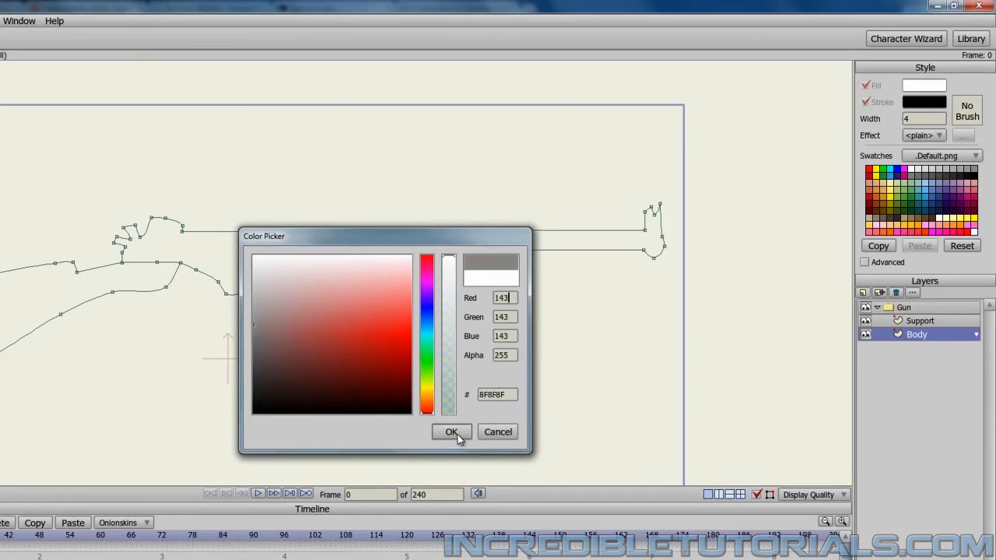
pyautogui.click(457, 435)
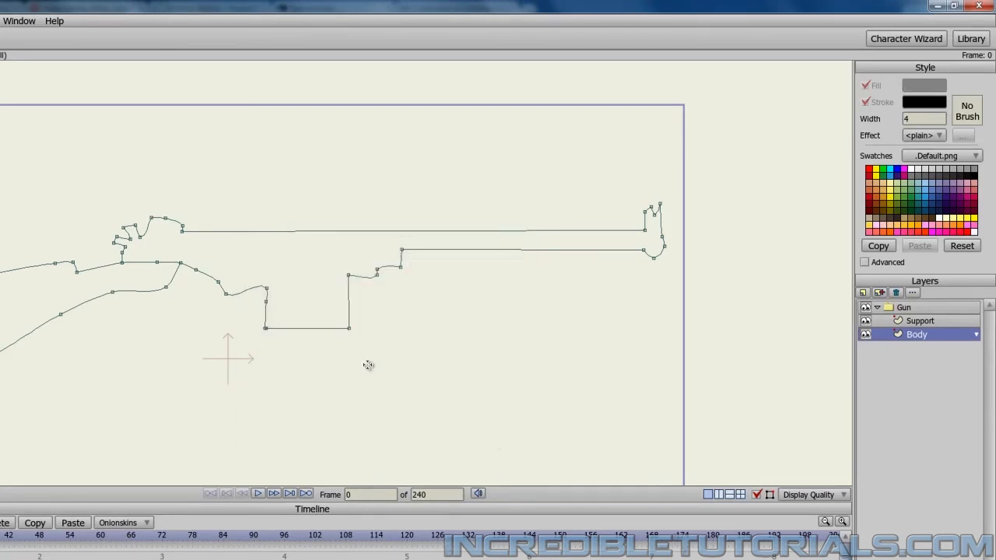
pyautogui.click(317, 258)
pyautogui.press('space')
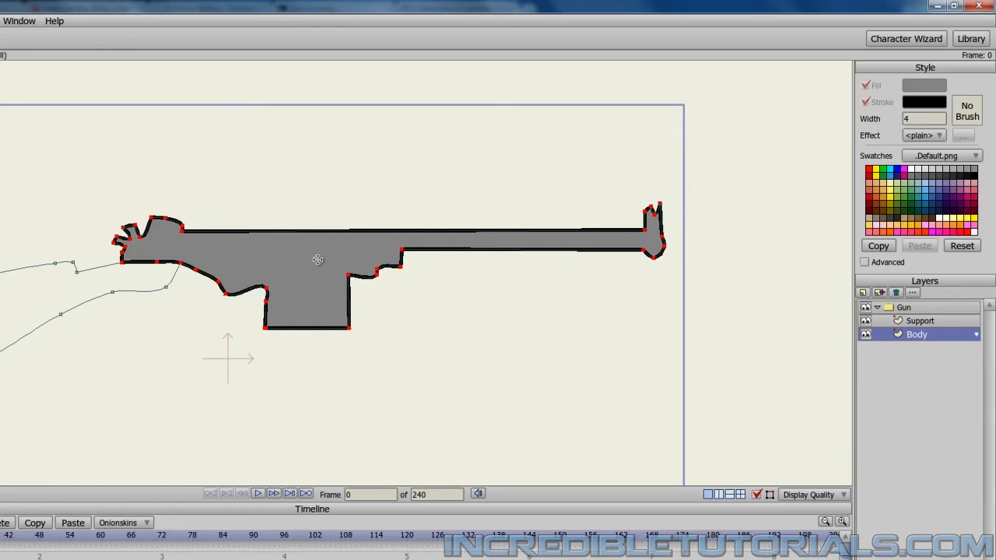
# Set the fill colour to muted brown 96886E and fill the gun stock with it
pyautogui.click(925, 85)
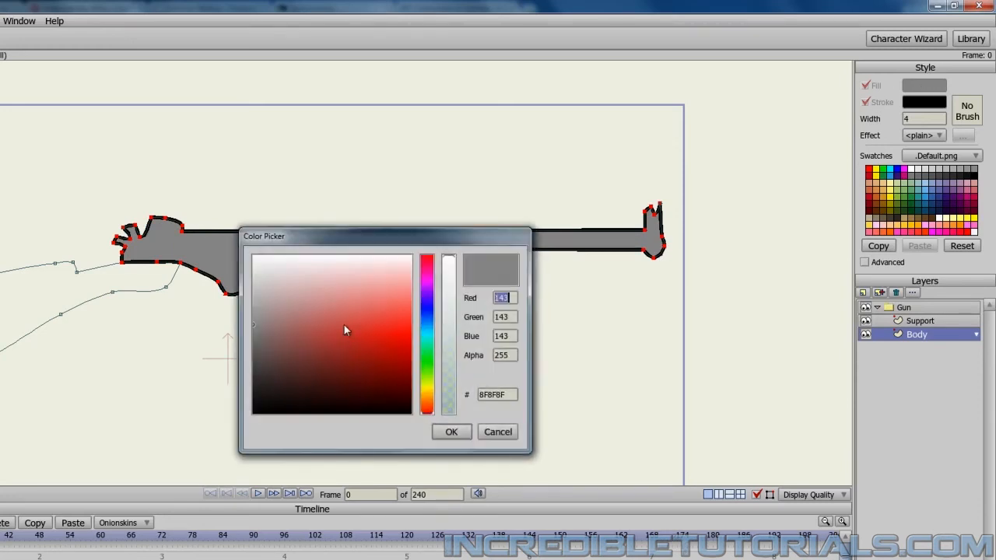
pyautogui.moveTo(428, 404); pyautogui.dragTo(421, 392)
pyautogui.moveTo(285, 298); pyautogui.dragTo(277, 333)
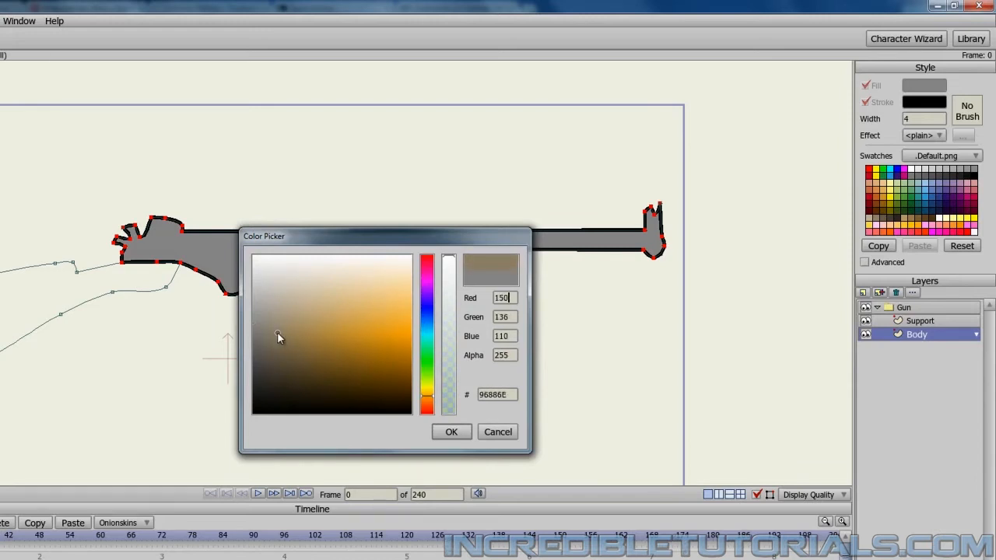
pyautogui.click(451, 432)
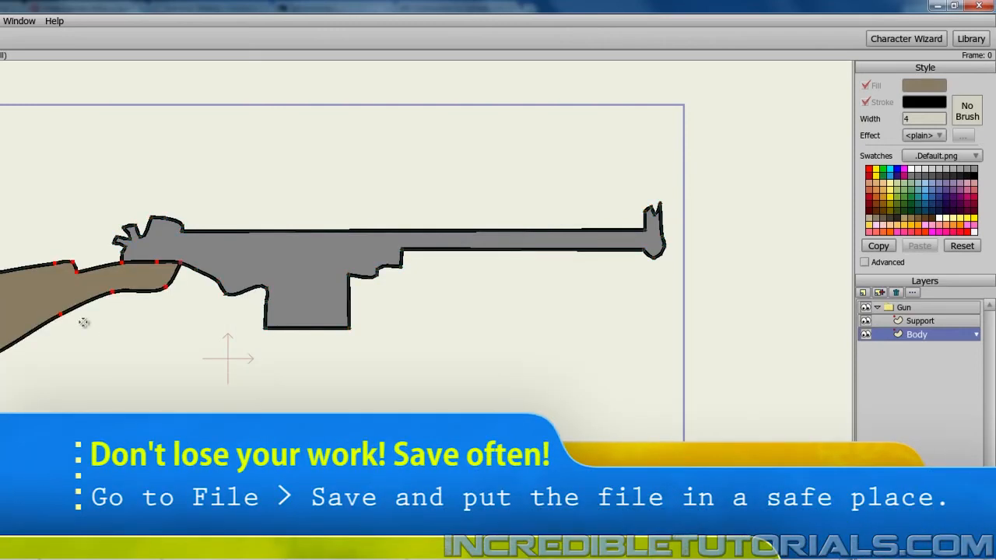
# On the Support layer, use Add Point to draw the rounded rear end and long lower edge of a handguard beneath the barrel
pyautogui.click(932, 323)
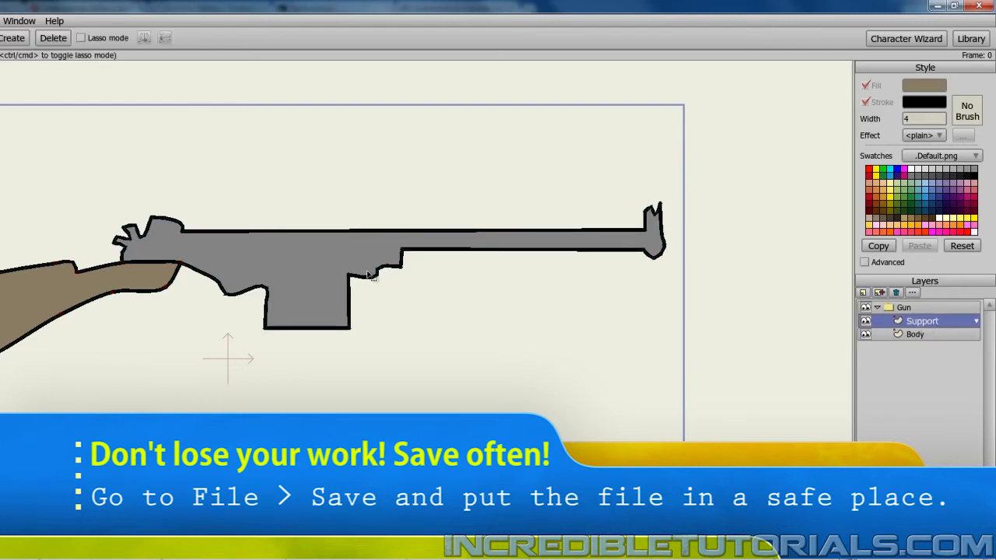
pyautogui.click(7, 107)
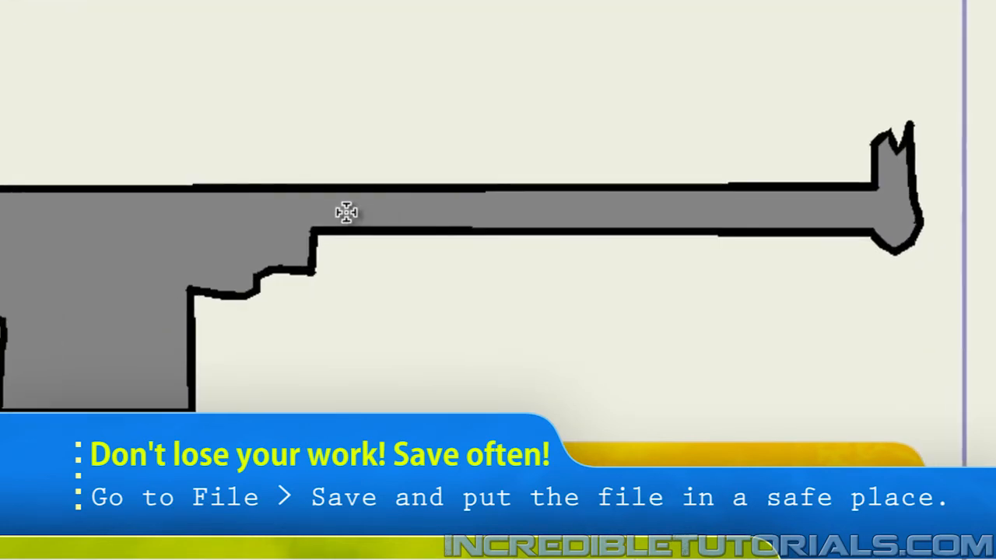
pyautogui.moveTo(362, 214); pyautogui.dragTo(347, 262)
pyautogui.click(346, 261)
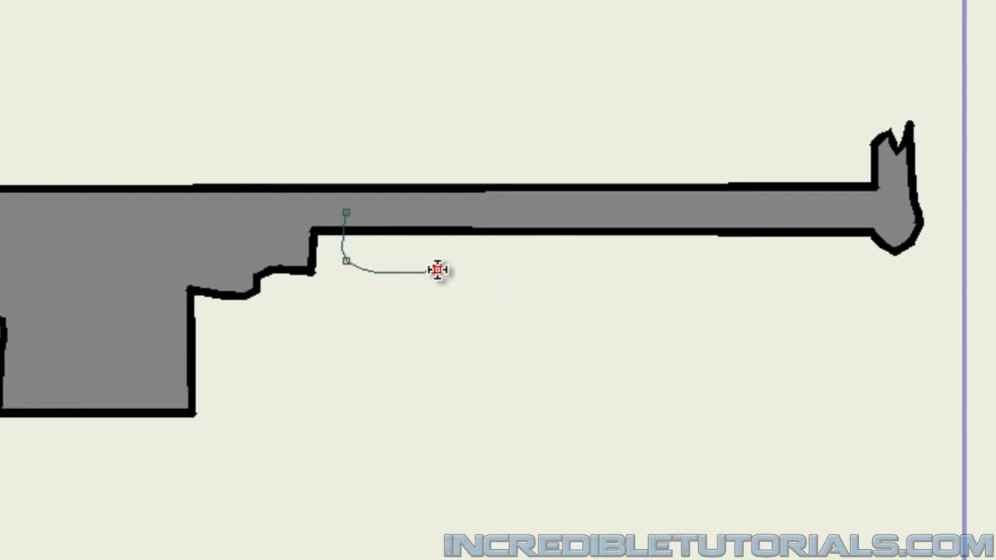
pyautogui.click(423, 270)
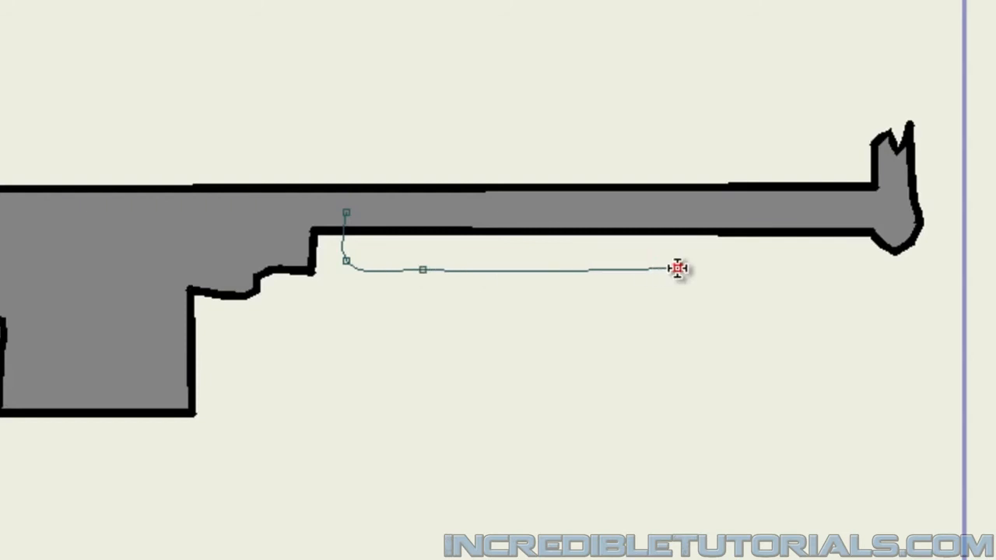
pyautogui.click(759, 269)
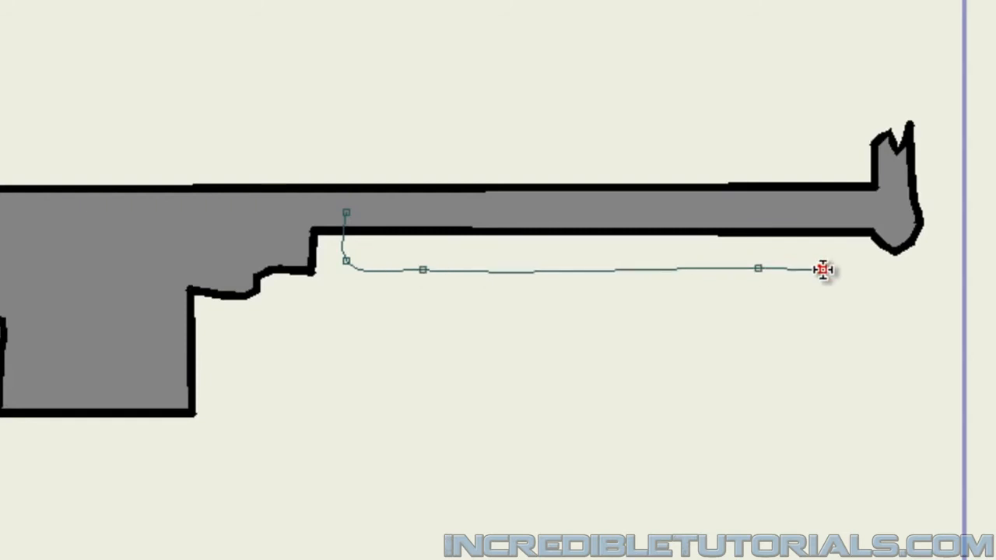
pyautogui.click(823, 269)
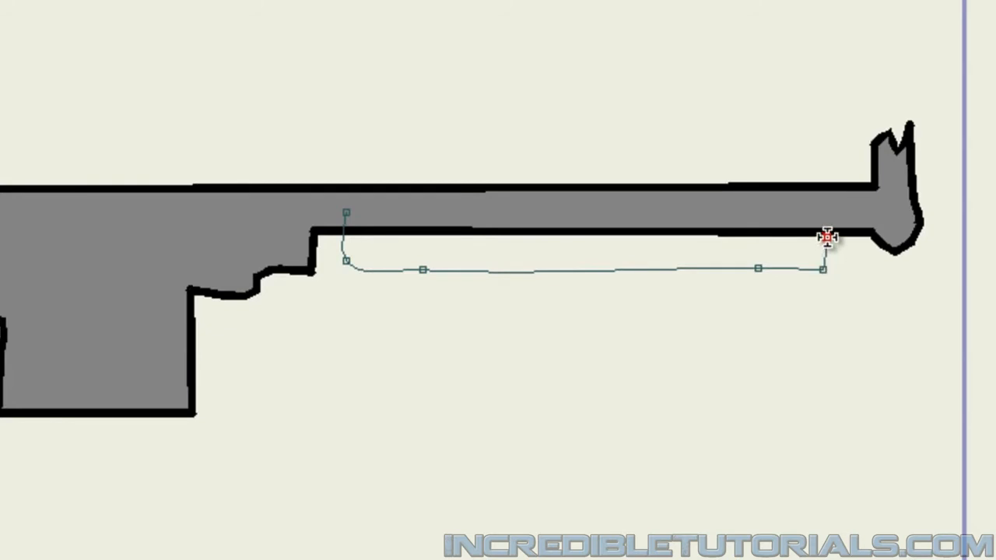
# Draw the handguard's front end and its top edge along the middle of the barrel, closing the outline at its starting point
pyautogui.click(827, 237)
pyautogui.click(823, 208)
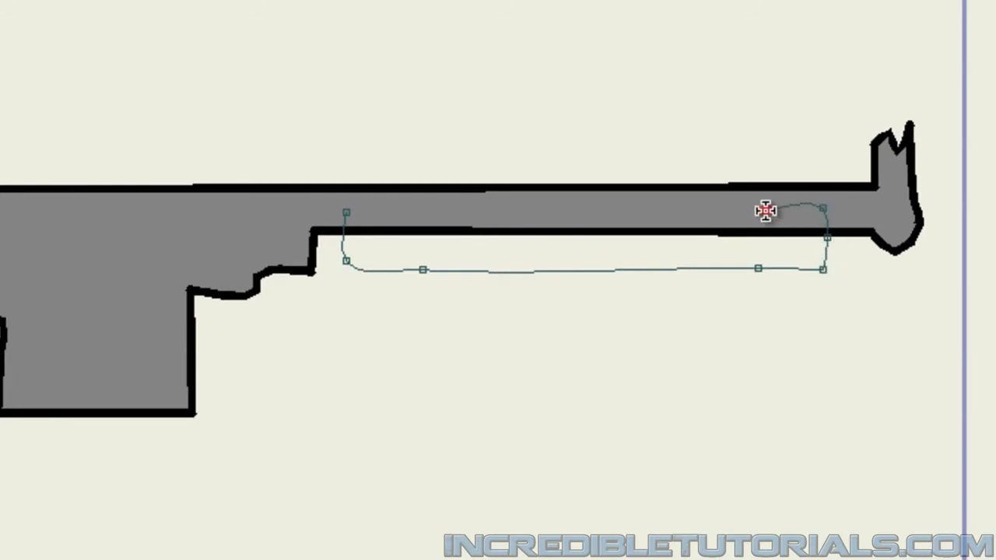
pyautogui.click(797, 208)
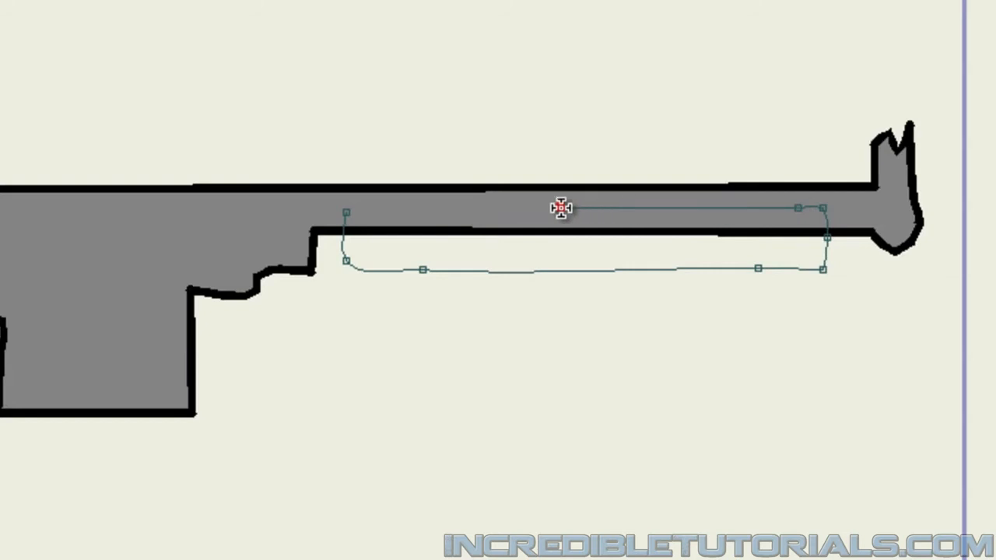
pyautogui.click(561, 208)
pyautogui.moveTo(346, 212); pyautogui.dragTo(414, 216)
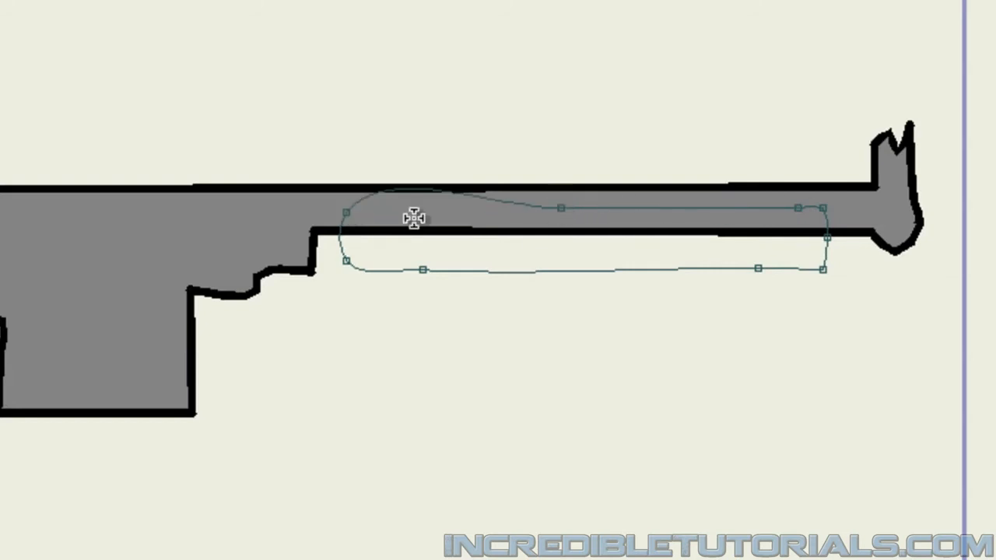
# Add a point on the bulging rear part of the handguard's top edge and move it down to flatten the curve
pyautogui.click(408, 191)
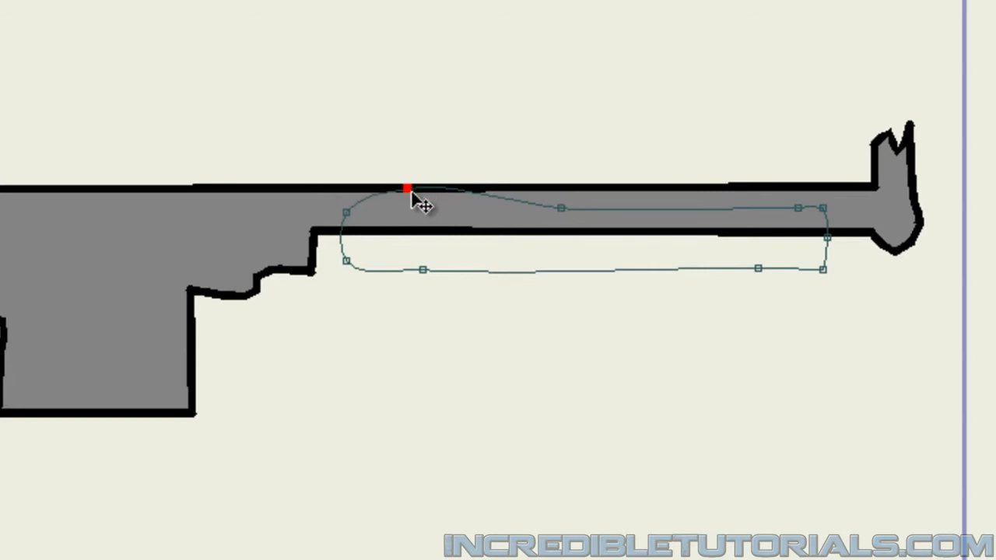
pyautogui.moveTo(412, 193); pyautogui.dragTo(386, 208)
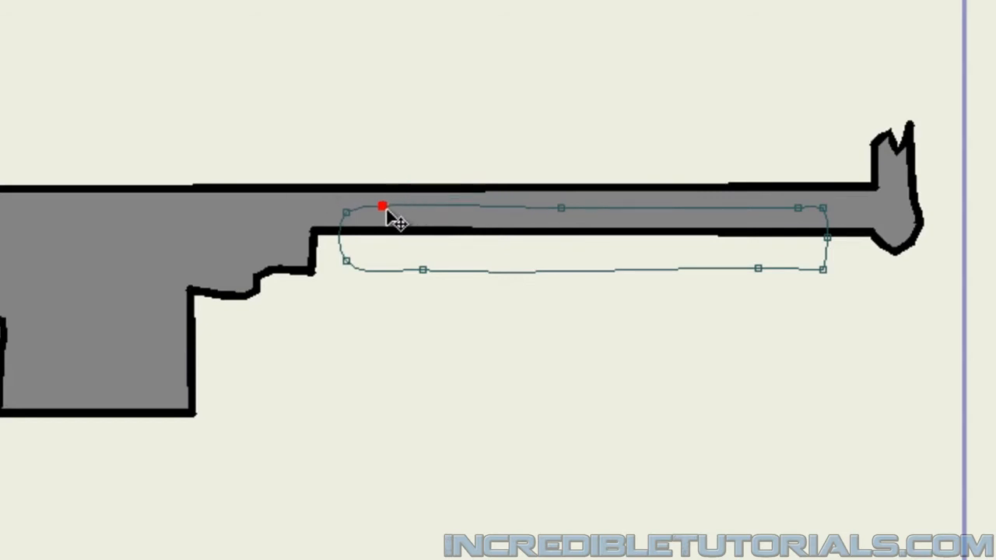
pyautogui.click(578, 498)
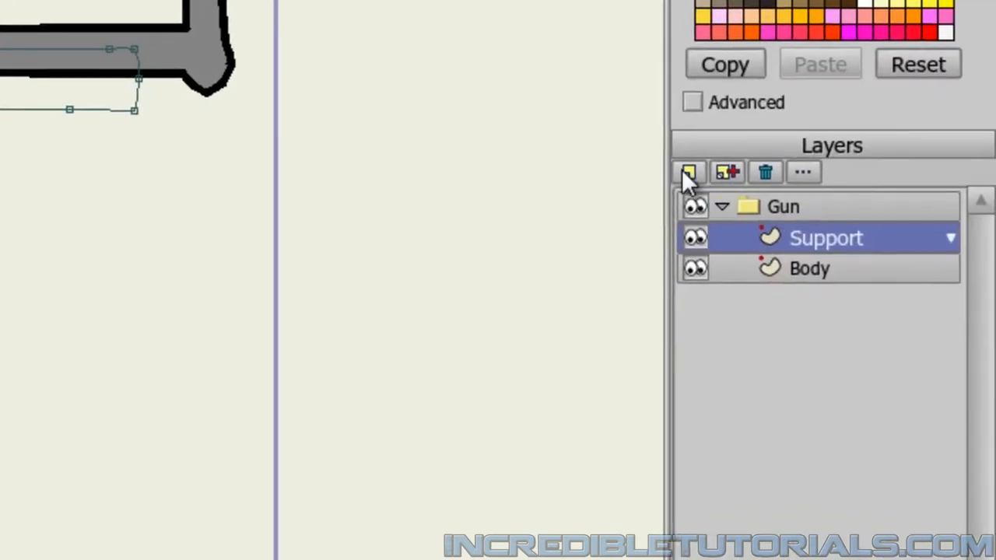
# Add a vector layer named Clip above Support in the Gun group
pyautogui.click(687, 173)
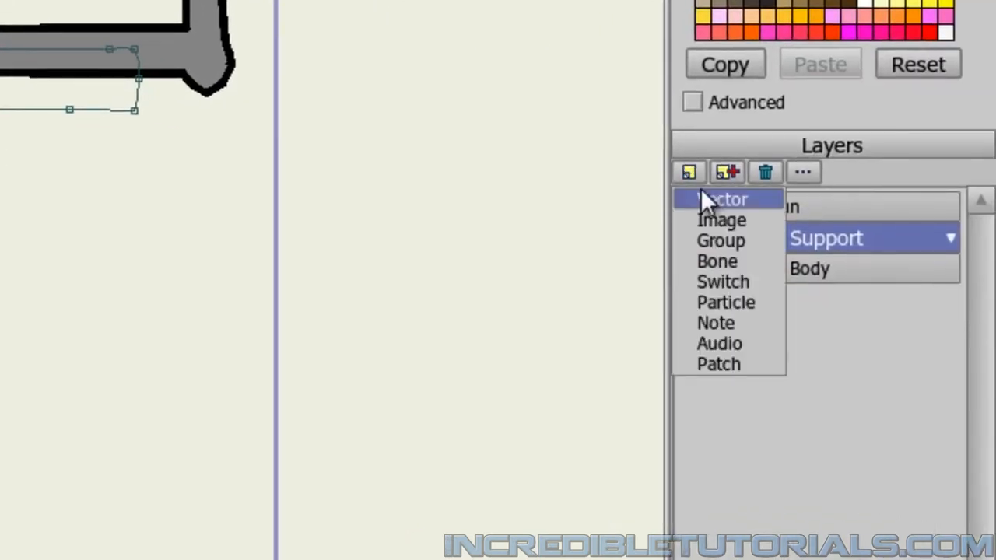
pyautogui.click(704, 200)
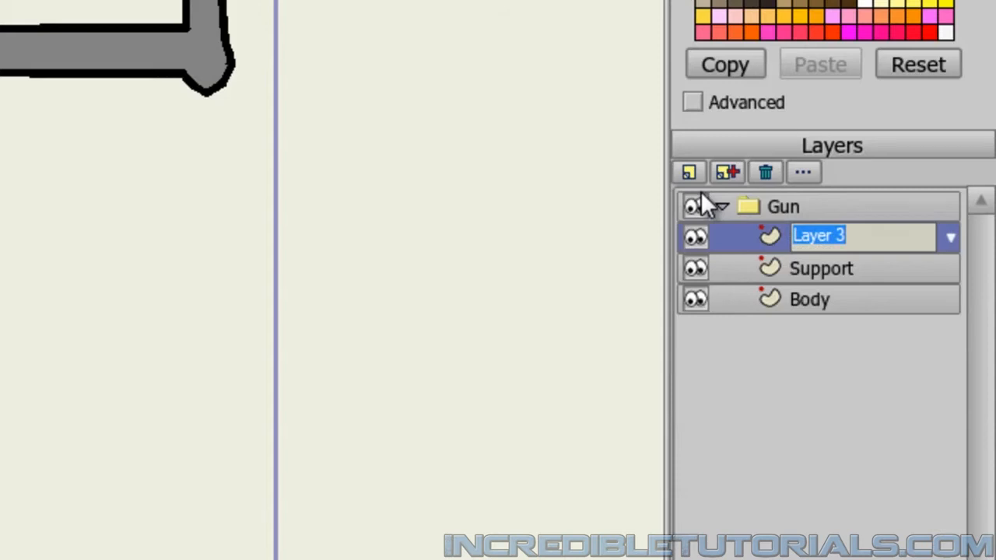
pyautogui.write('Clip')
pyautogui.press('Return')
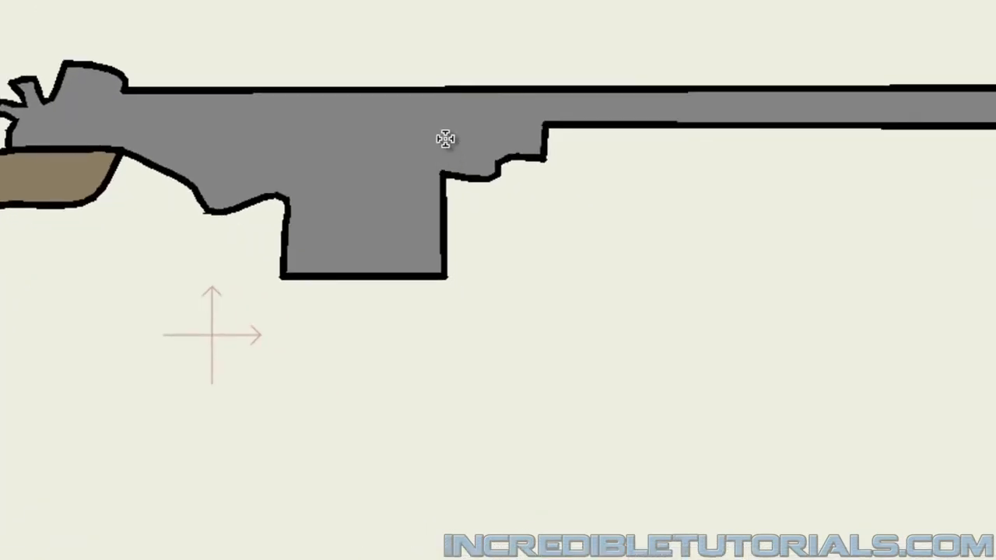
# On the Clip layer, draw the clip's long rear side, rounded lower end and front side, reaching back up to the gun body
pyautogui.moveTo(445, 144); pyautogui.dragTo(443, 201)
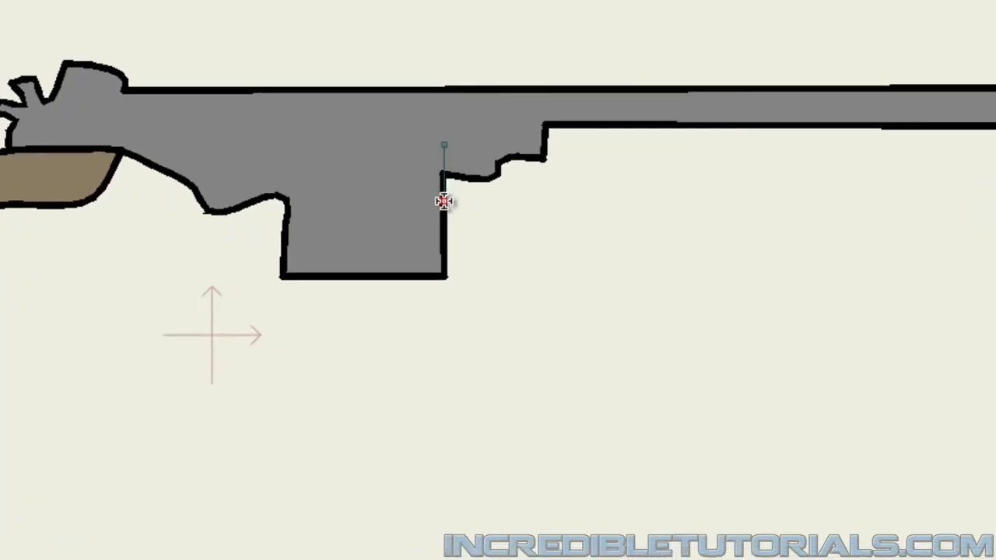
pyautogui.click(444, 201)
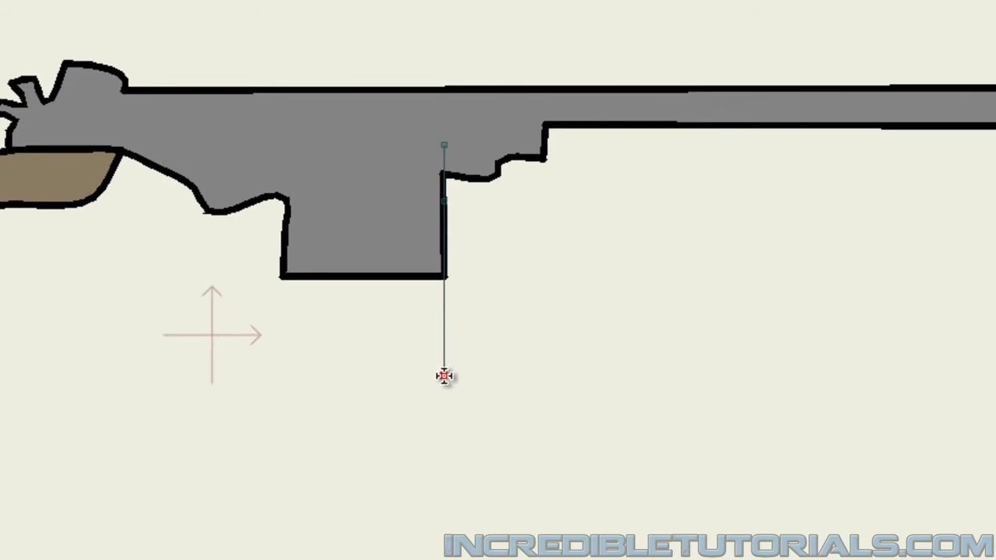
pyautogui.moveTo(495, 395); pyautogui.dragTo(502, 395)
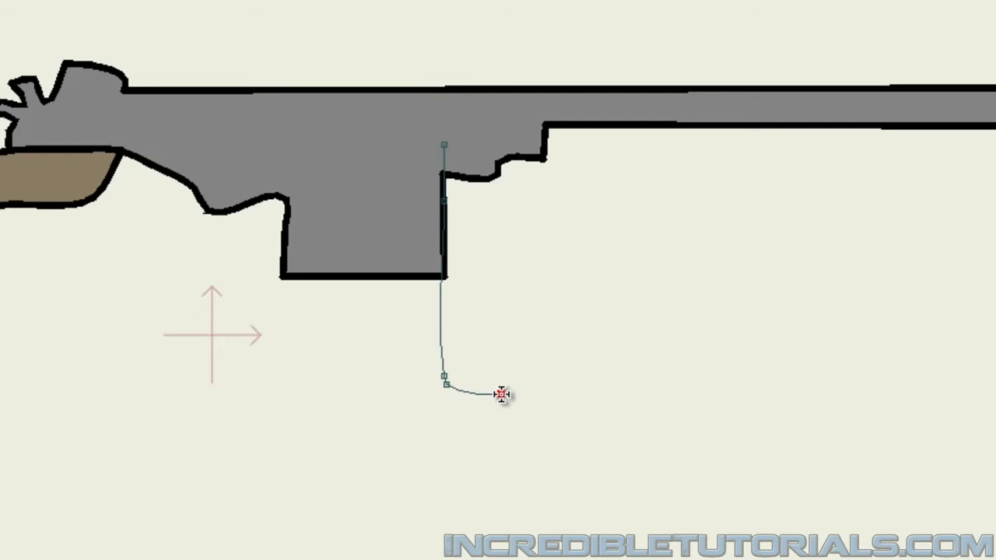
pyautogui.click(515, 375)
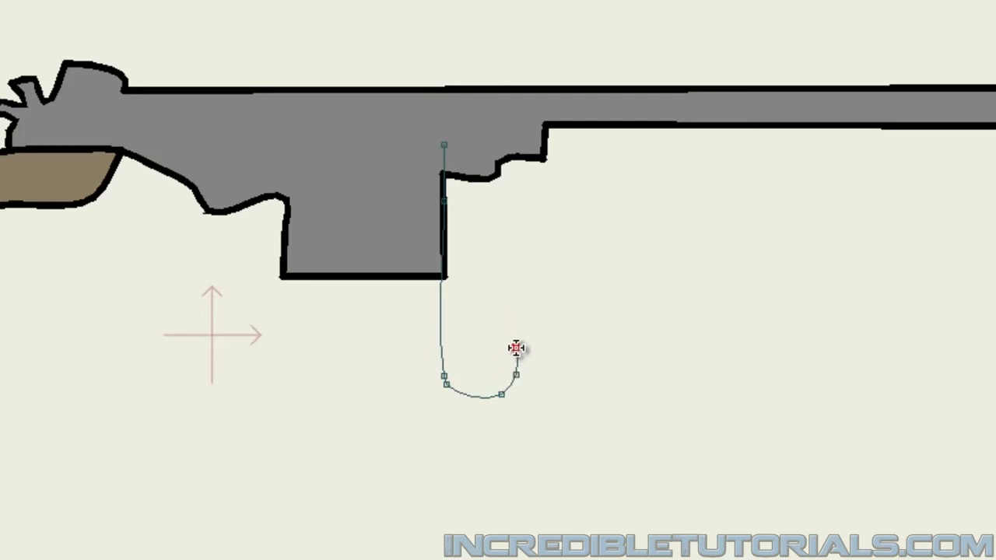
pyautogui.click(516, 348)
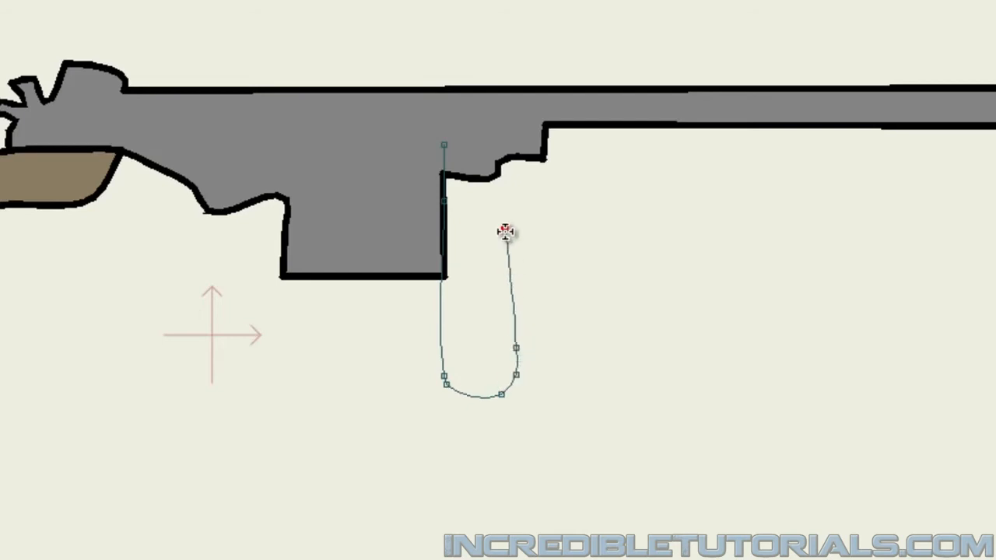
pyautogui.click(511, 171)
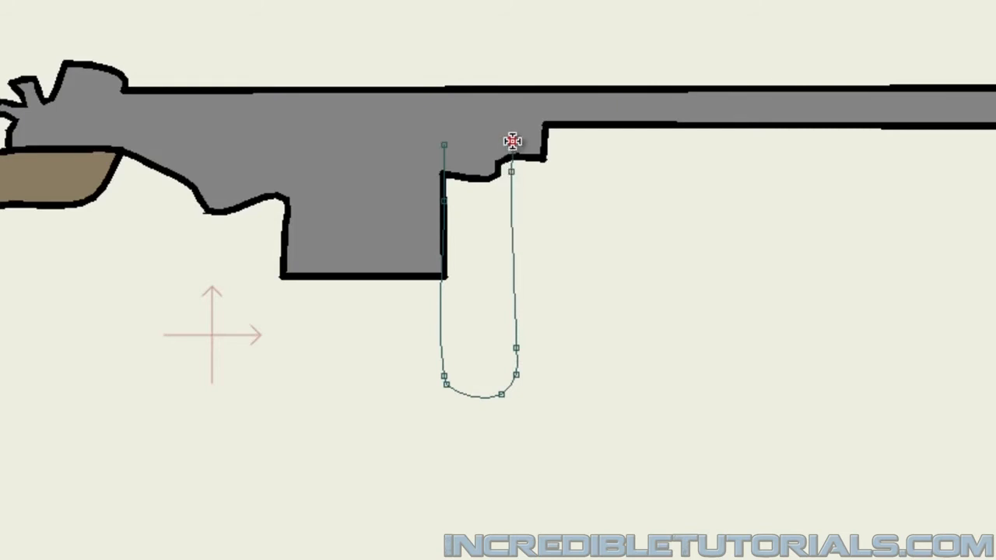
# Draw the clip's rounded upper corners and top edge over the gun body, closing the outline at its starting point
pyautogui.click(512, 141)
pyautogui.click(506, 137)
pyautogui.click(481, 130)
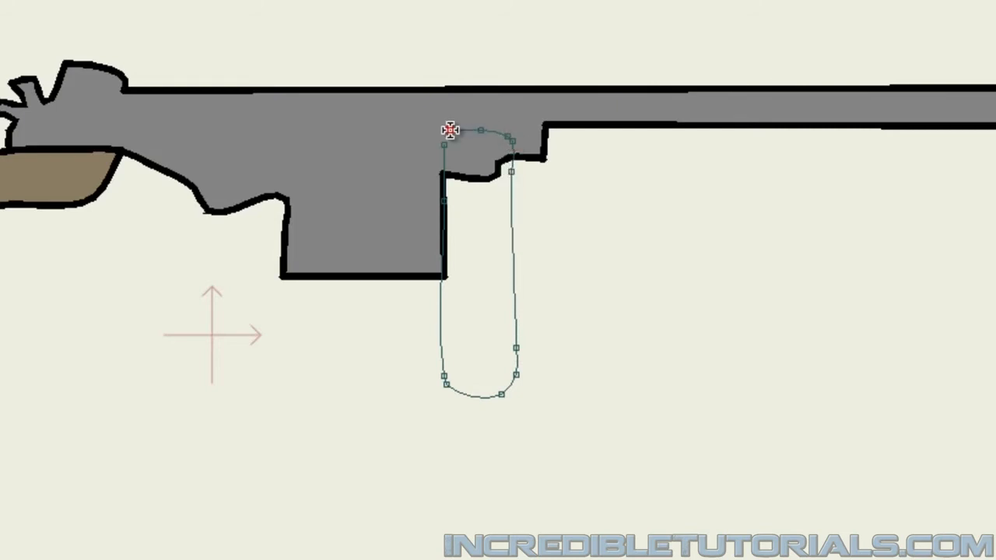
pyautogui.click(450, 130)
pyautogui.click(444, 143)
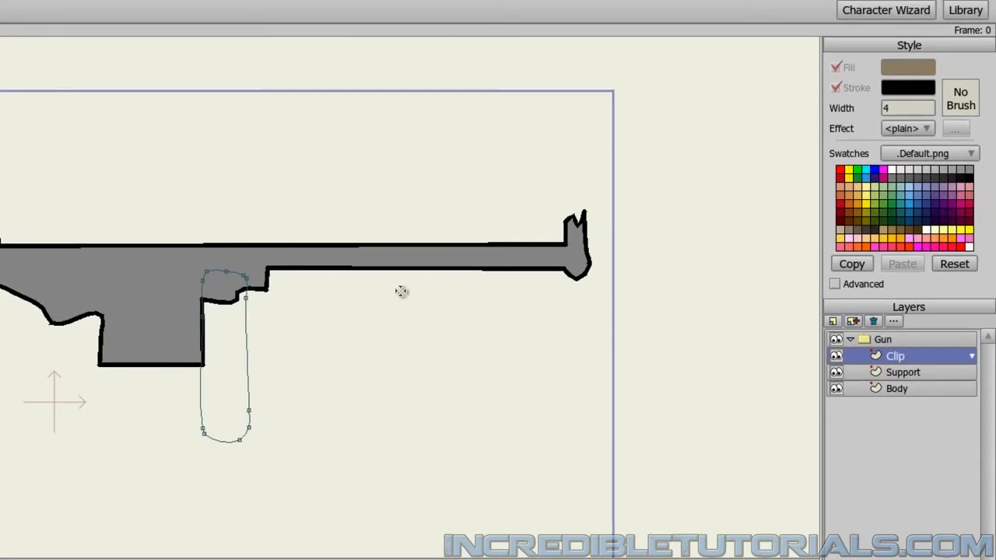
# Set the fill colour to dark grey #6C6964 and fill the clip shape with it
pyautogui.click(902, 68)
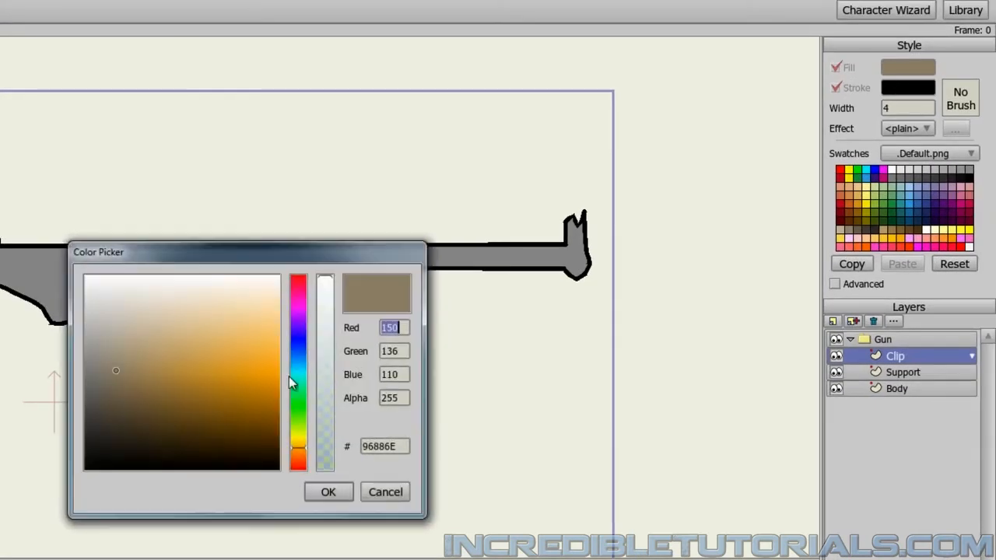
pyautogui.moveTo(116, 395); pyautogui.dragTo(92, 390)
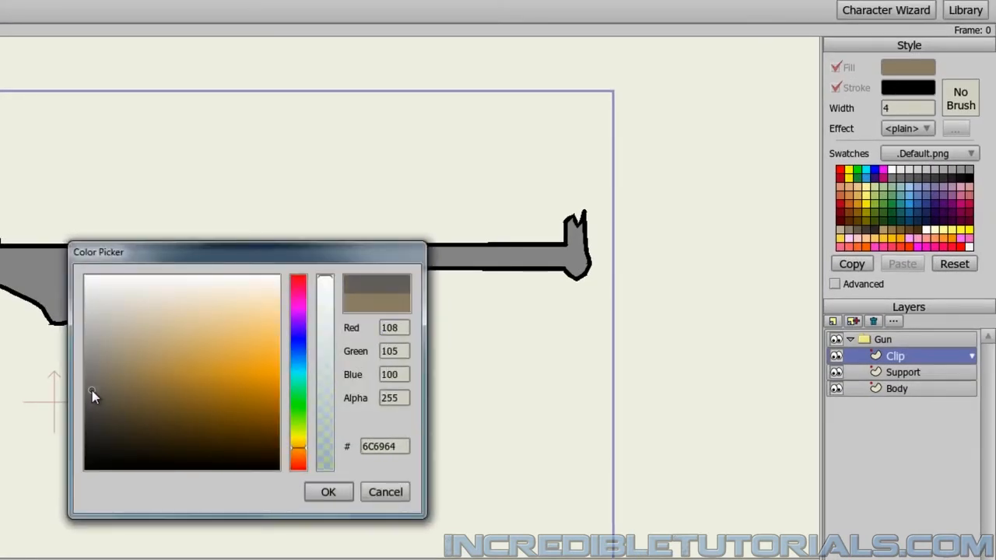
pyautogui.click(330, 493)
pyautogui.click(221, 356)
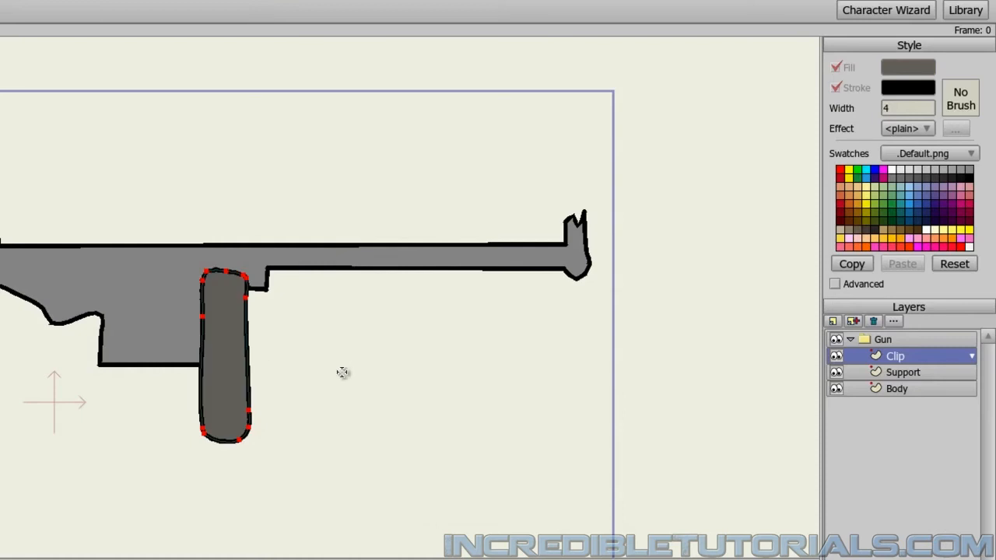
# On the Support layer, fill the handguard outline beneath the barrel with the brown of the stock
pyautogui.click(903, 372)
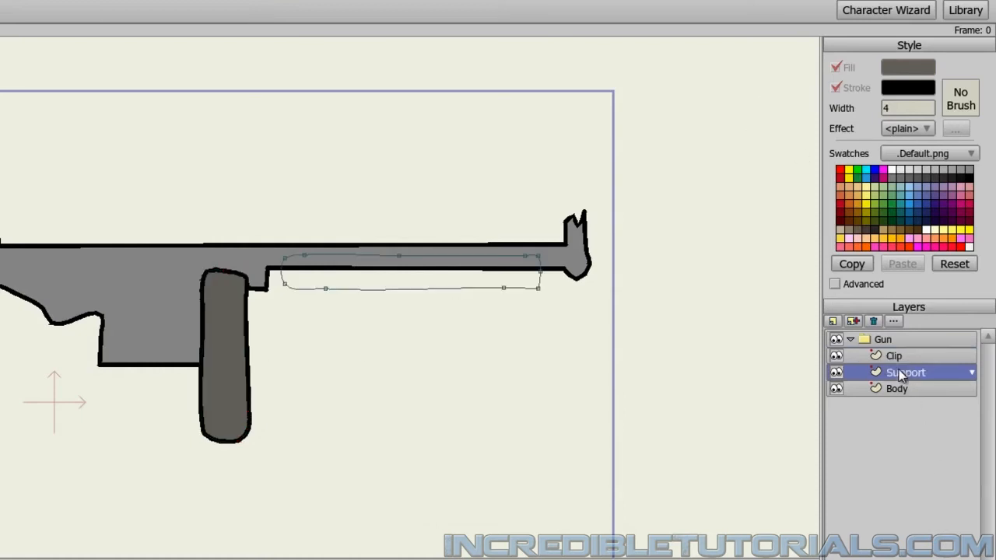
pyautogui.click(849, 230)
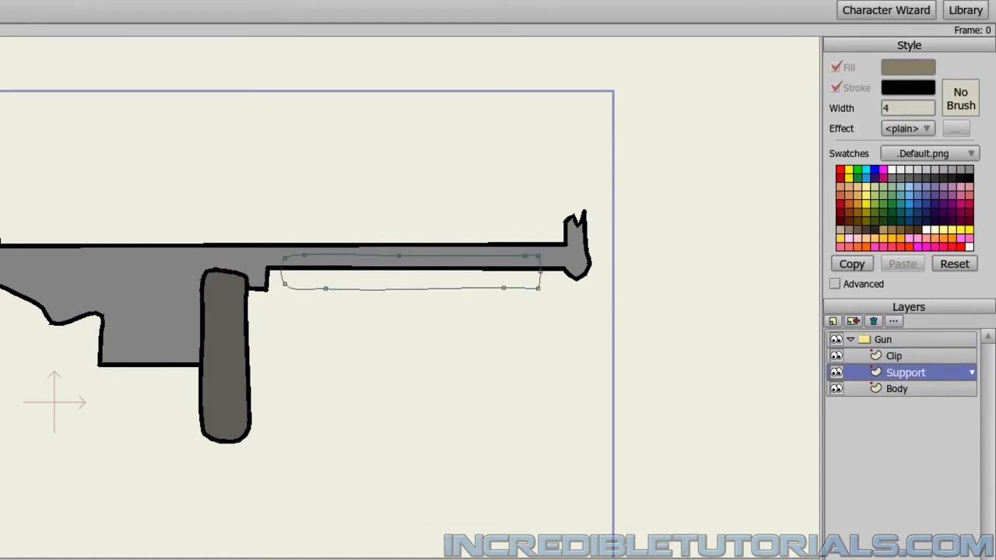
pyautogui.click(381, 281)
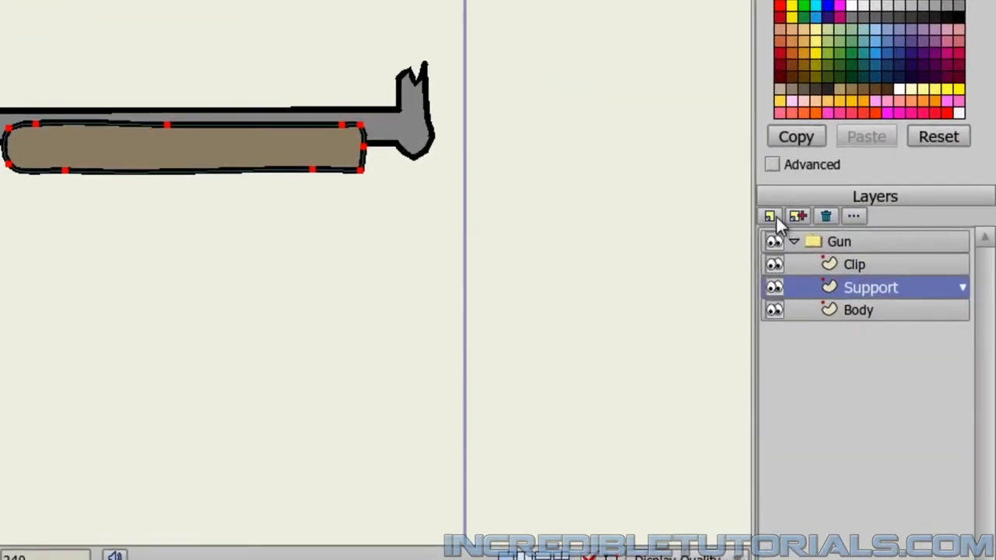
# Add a vector layer named Handle above Support in the Gun group
pyautogui.click(770, 216)
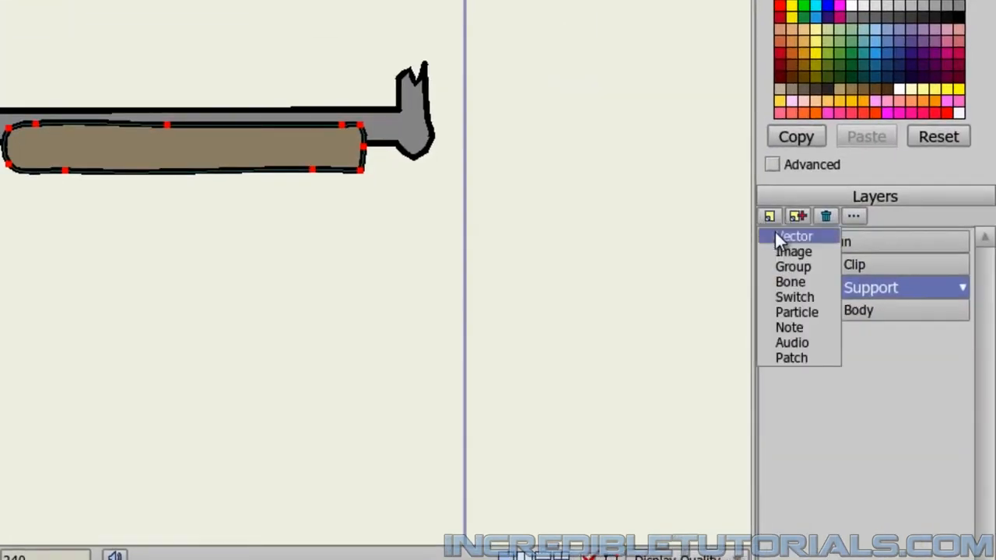
pyautogui.click(782, 236)
pyautogui.write('Handle')
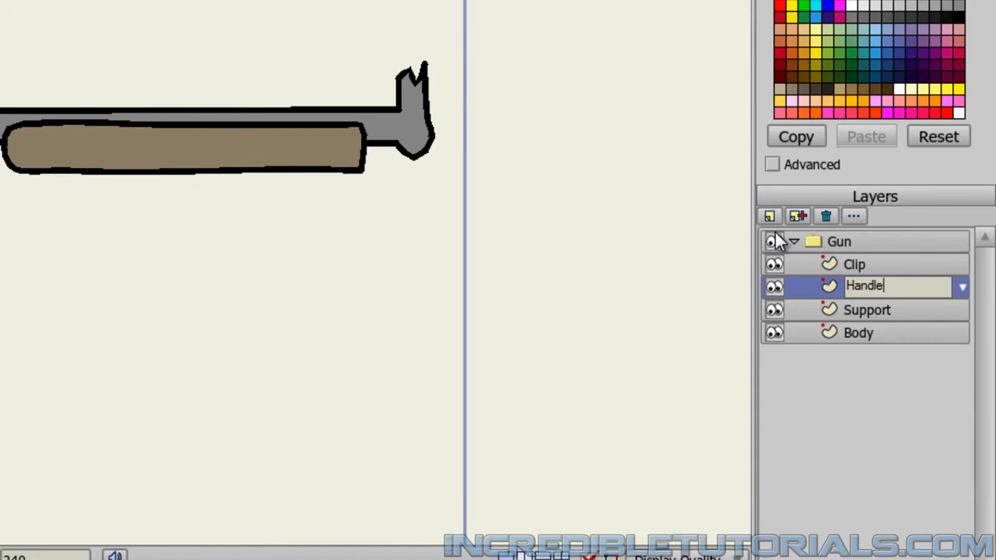
pyautogui.press('Return')
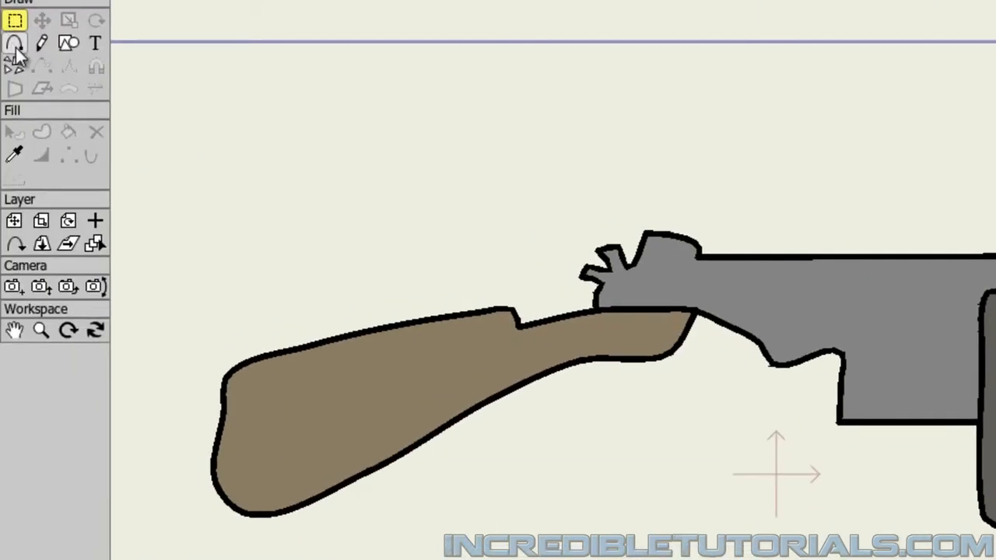
# Use Add Point to draw the grip's rounded top, rear edge, base and lower front notch, undoing the last misplaced front point
pyautogui.click(16, 45)
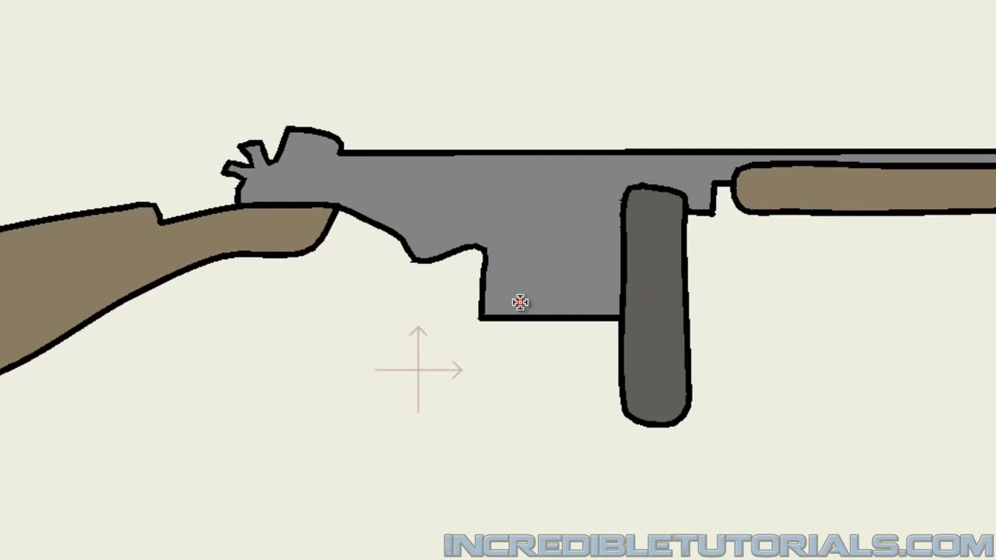
pyautogui.moveTo(520, 302)
pyautogui.mouseDown()
pyautogui.moveTo(500, 240)
pyautogui.moveTo(429, 235)
pyautogui.moveTo(399, 316)
pyautogui.moveTo(347, 385)
pyautogui.moveTo(366, 398)
pyautogui.moveTo(442, 407)
pyautogui.moveTo(439, 371)
pyautogui.moveTo(467, 368)
pyautogui.moveTo(473, 358)
pyautogui.moveTo(459, 340)
pyautogui.moveTo(493, 331)
pyautogui.mouseUp()
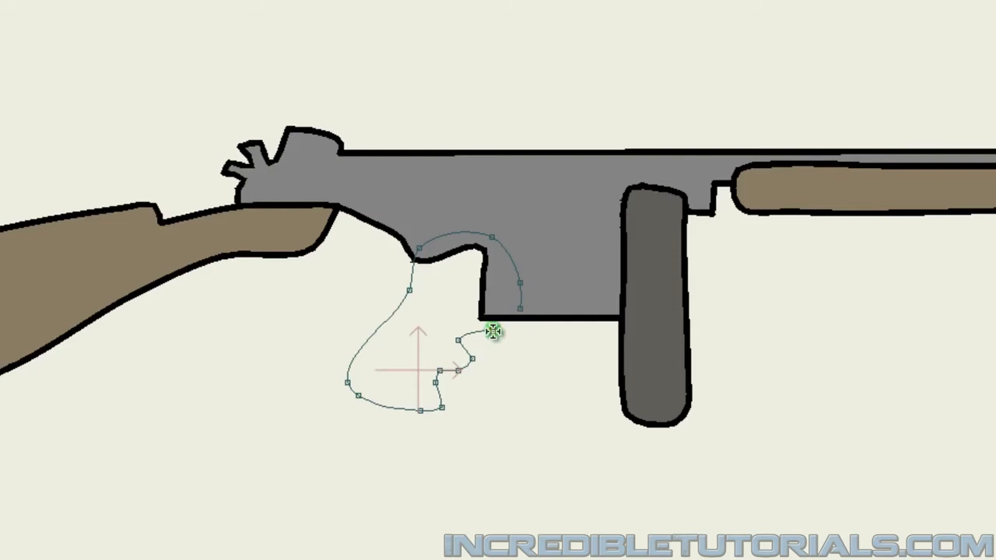
pyautogui.hotkey('ctrl', 'z')
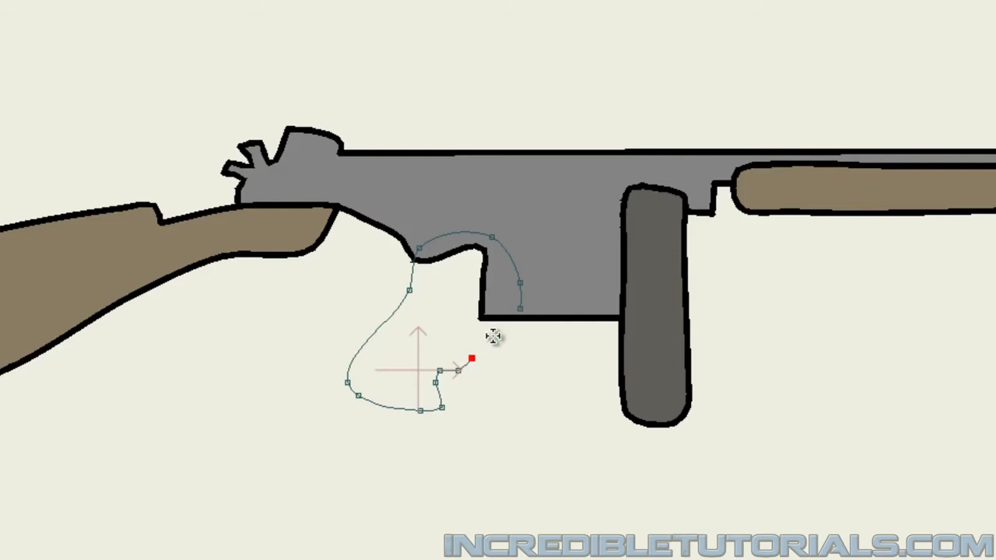
# Continue the grip's front edge in a smooth curve up to the gun body and close the outline at its starting point
pyautogui.click(472, 357)
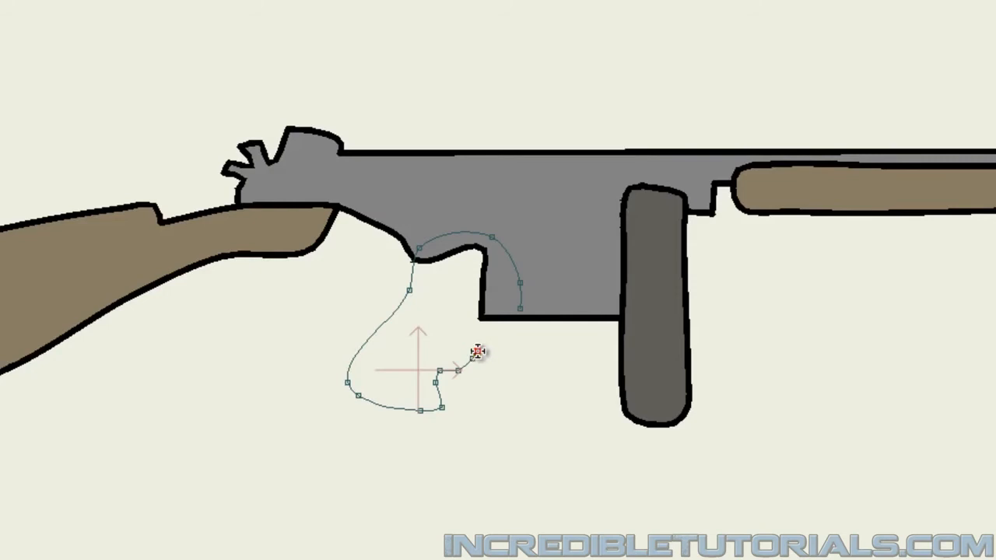
pyautogui.click(483, 341)
pyautogui.click(487, 328)
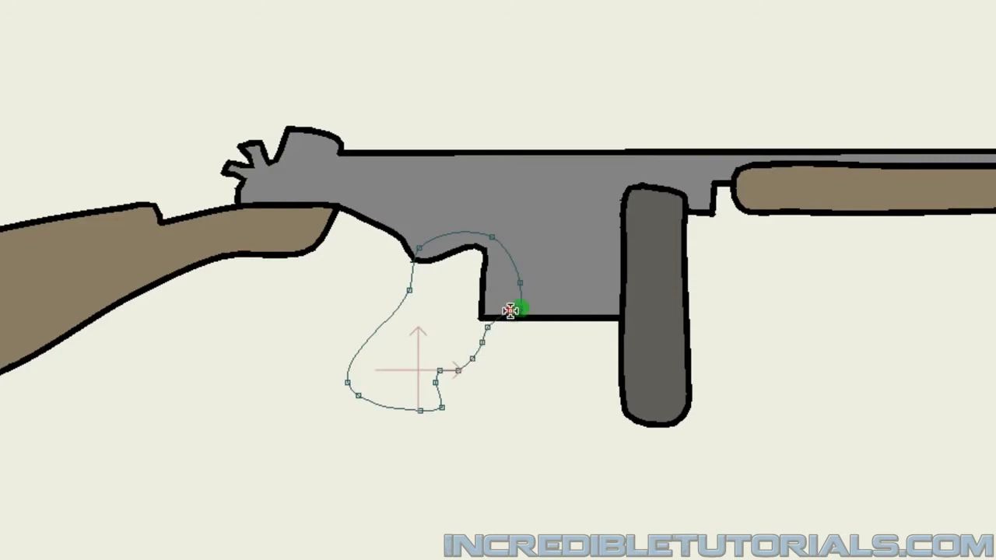
pyautogui.click(511, 311)
# Fill the grip with brown, move it slightly down and towards the stock, and deselect it
pyautogui.click(438, 328)
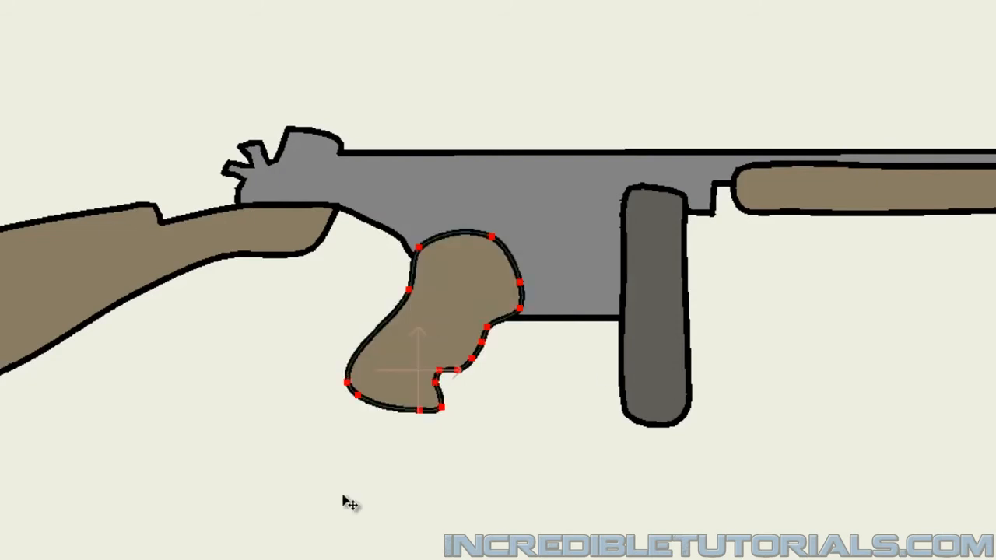
pyautogui.moveTo(434, 340)
pyautogui.mouseDown()
pyautogui.moveTo(431, 352)
pyautogui.moveTo(420, 343)
pyautogui.mouseUp()
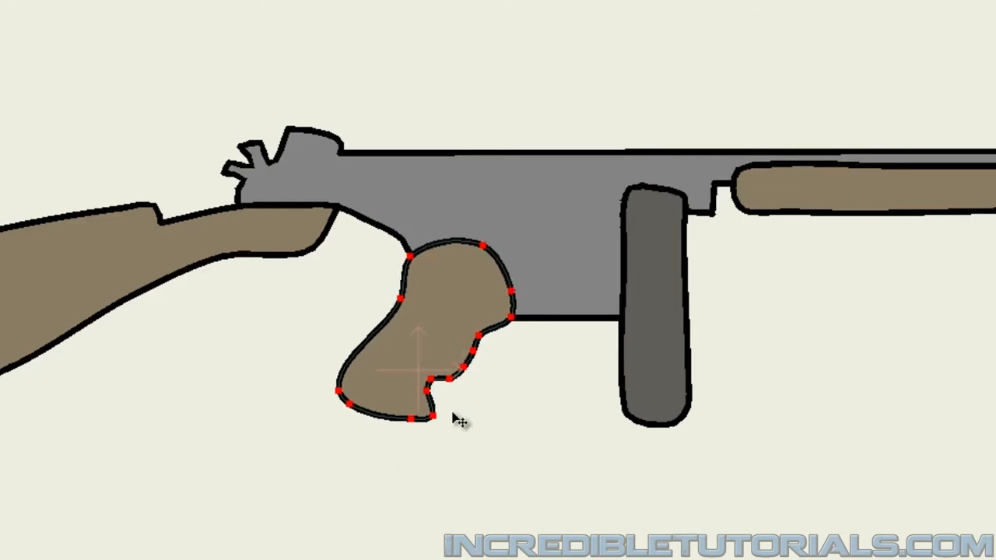
pyautogui.click(509, 457)
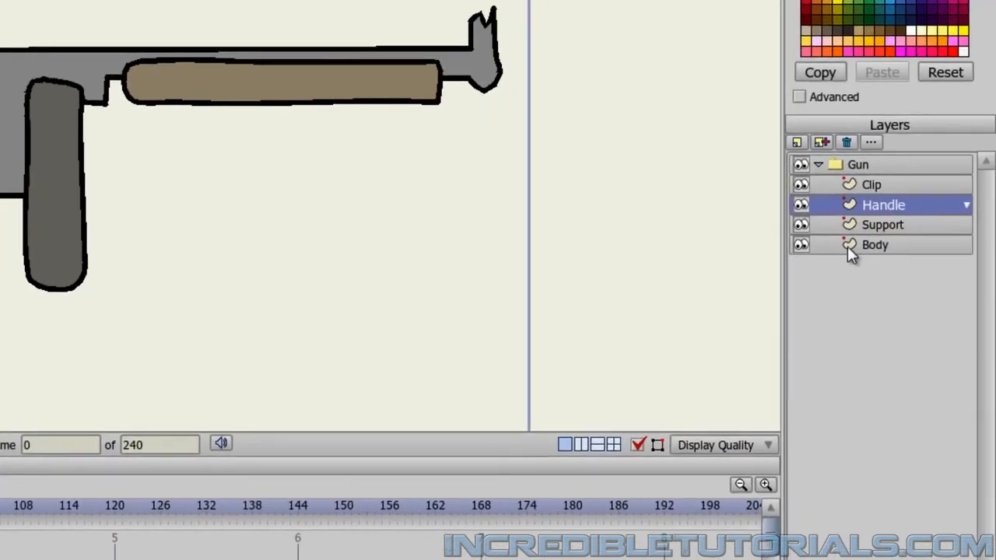
# On the Body layer, select the grey gun body shape and turn off its fill
pyautogui.click(850, 246)
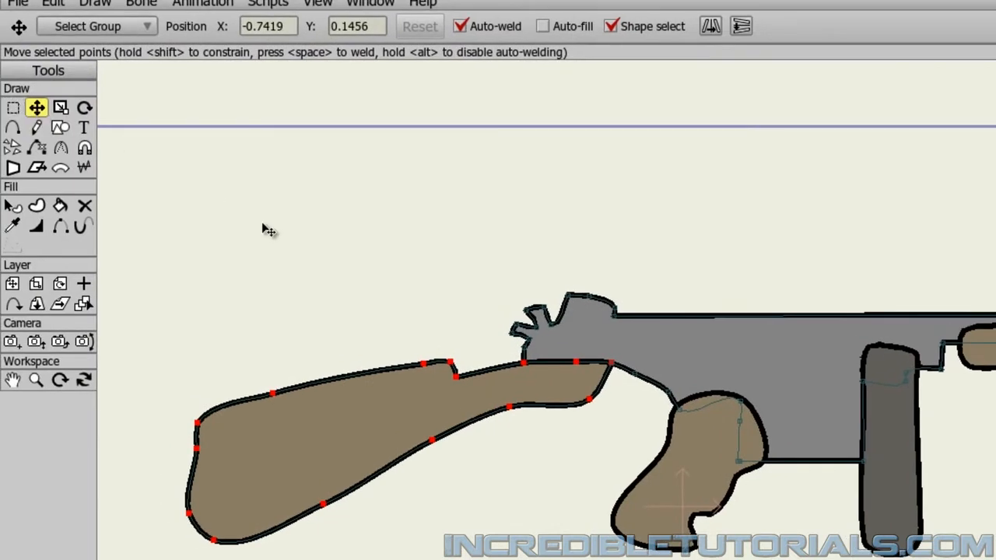
pyautogui.click(269, 230)
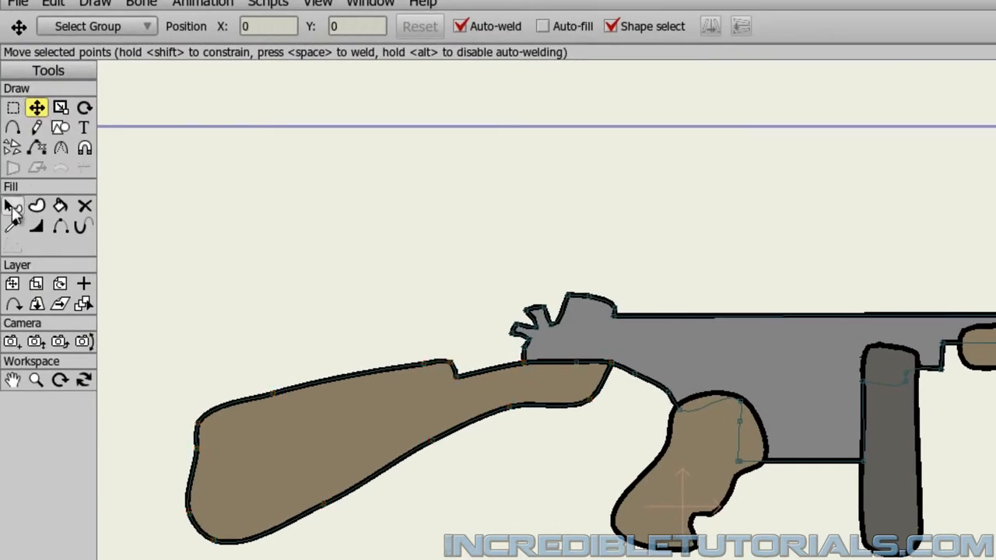
pyautogui.click(12, 207)
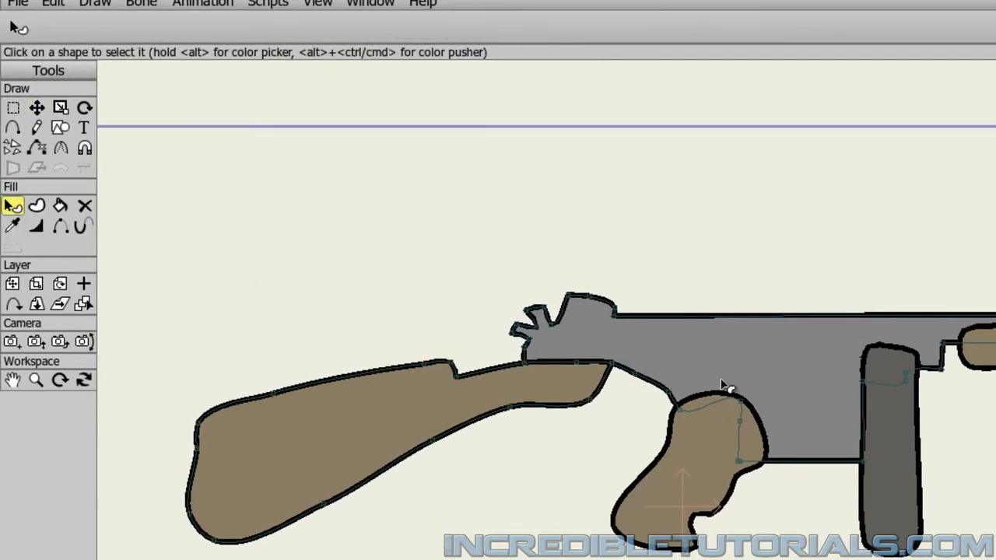
pyautogui.click(814, 372)
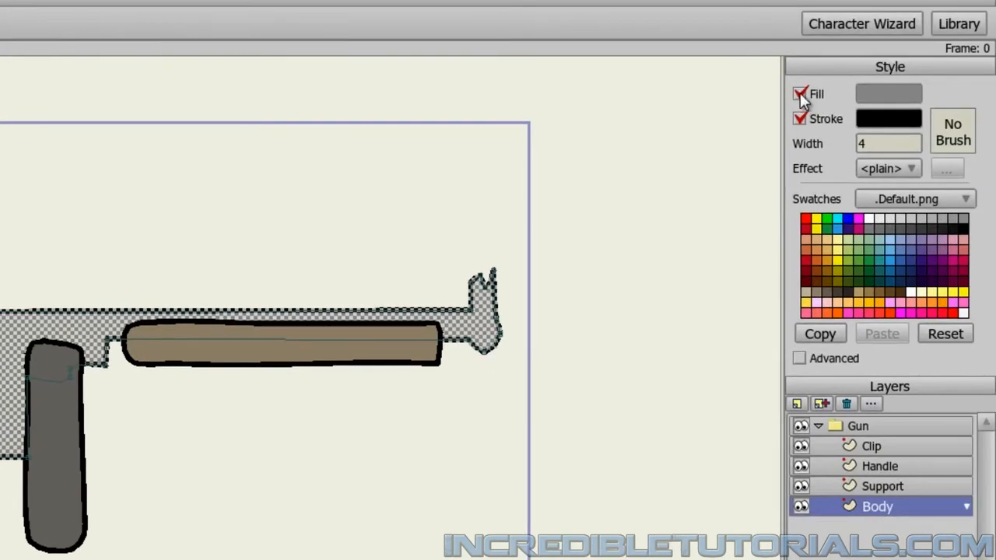
pyautogui.click(800, 93)
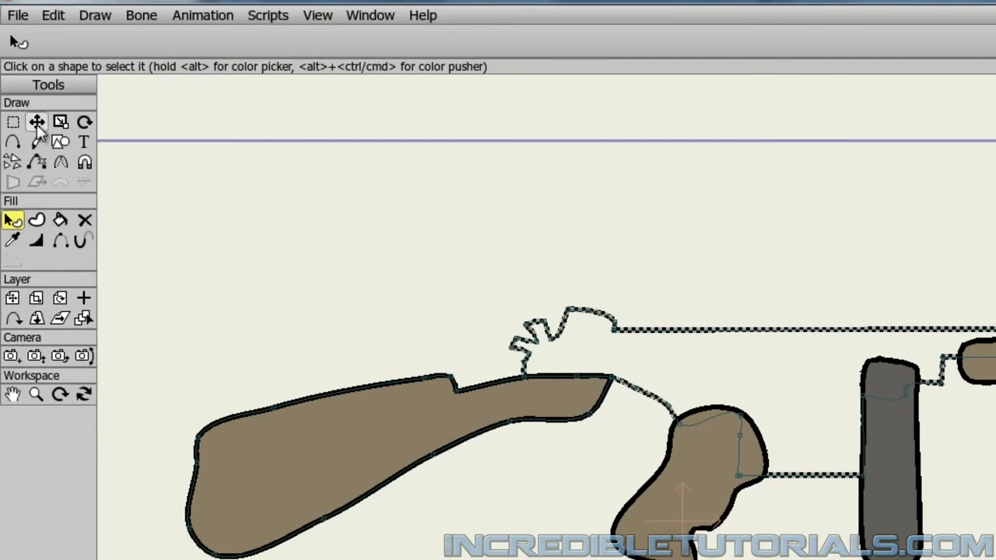
# Draw a small rounded closed opening between the grip and the clip, and fill the gun body grey around it
pyautogui.click(13, 144)
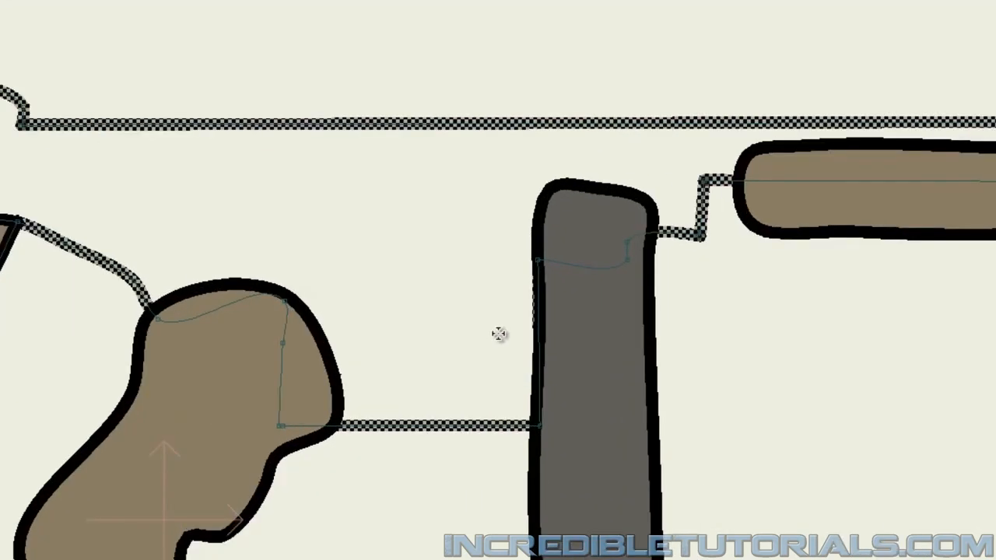
pyautogui.moveTo(509, 340)
pyautogui.mouseDown()
pyautogui.moveTo(455, 315)
pyautogui.moveTo(413, 353)
pyautogui.moveTo(407, 385)
pyautogui.moveTo(452, 407)
pyautogui.moveTo(511, 397)
pyautogui.moveTo(518, 349)
pyautogui.moveTo(509, 341)
pyautogui.mouseUp()
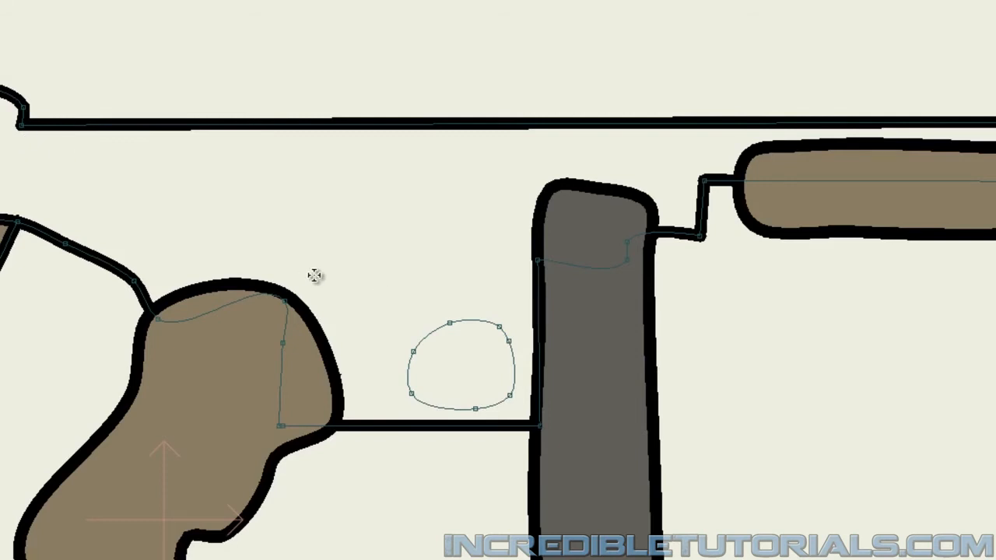
pyautogui.scroll(-2, 315, 275)
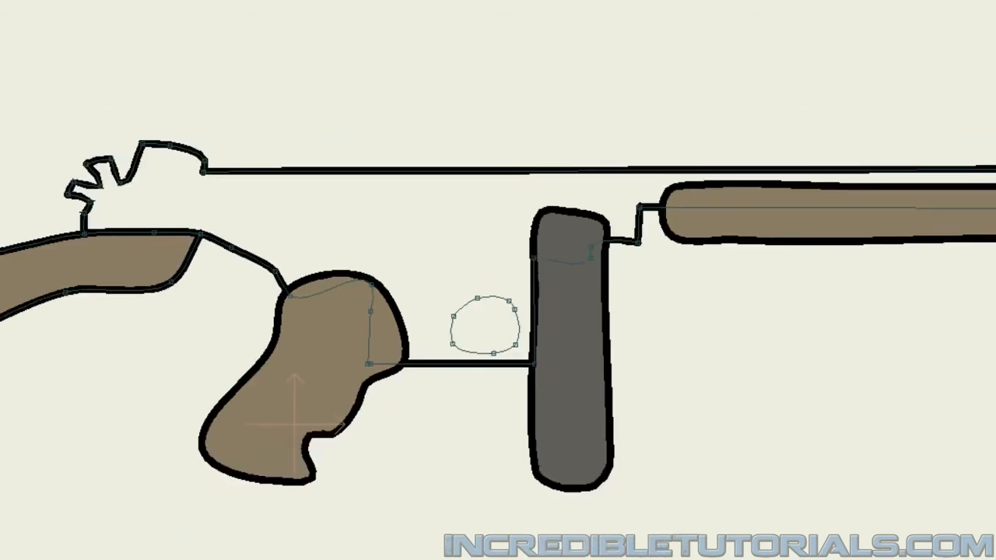
pyautogui.click(422, 210)
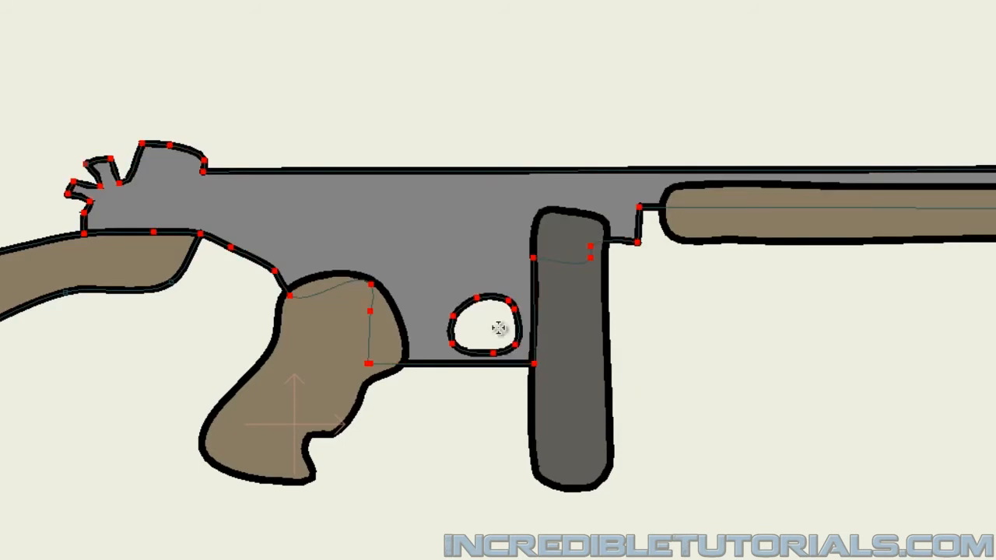
pyautogui.press('Return')
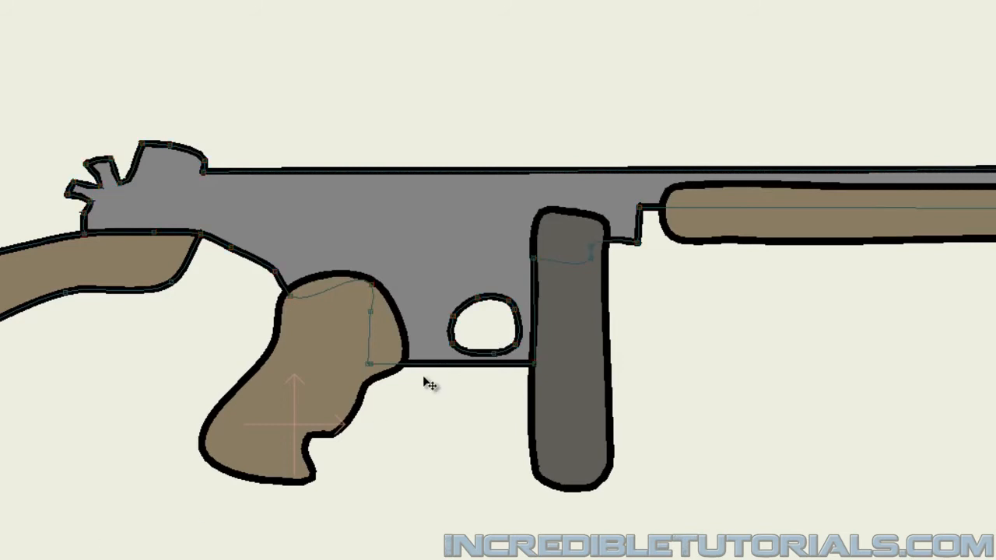
# Add a vector layer named Details and move it above Clip at the top of the Gun group
pyautogui.click(479, 312)
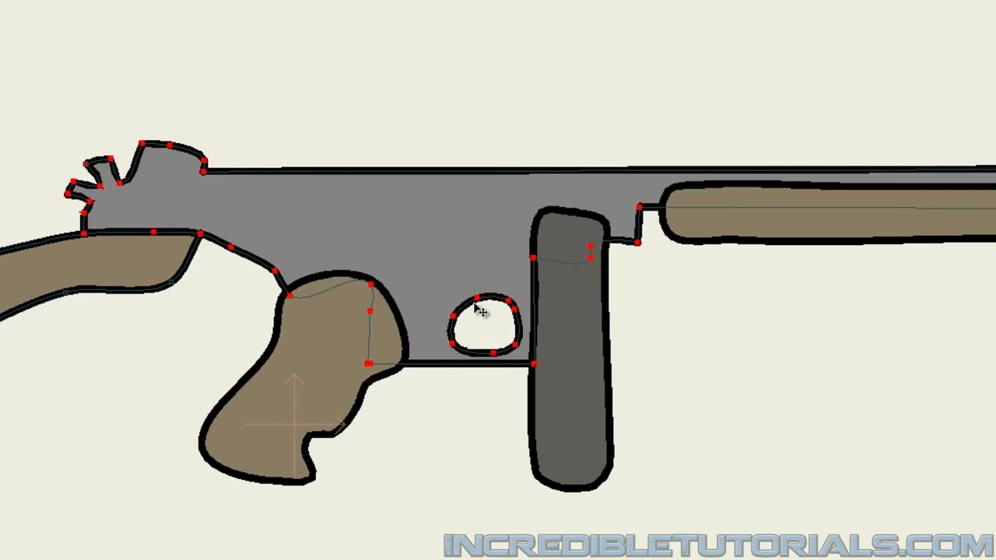
pyautogui.click(451, 434)
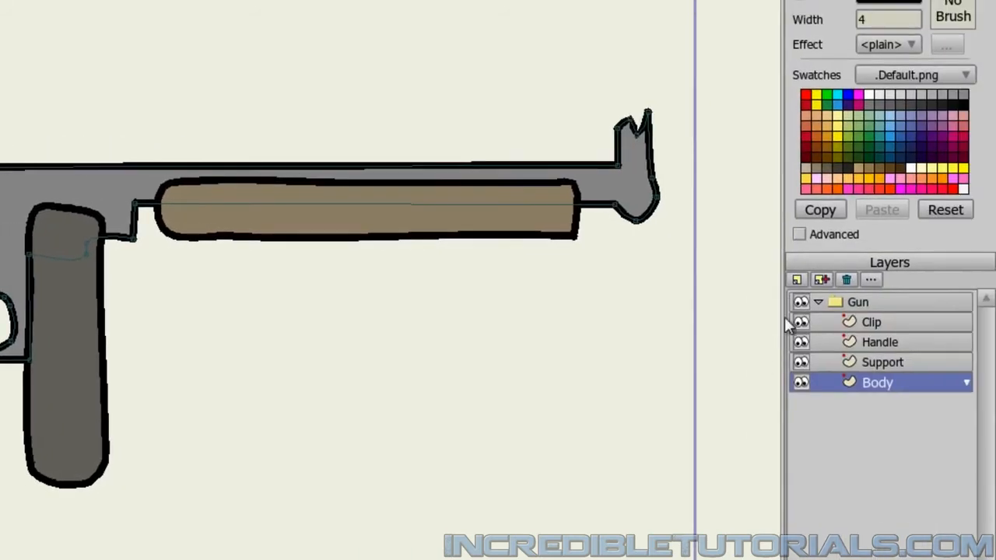
pyautogui.click(795, 280)
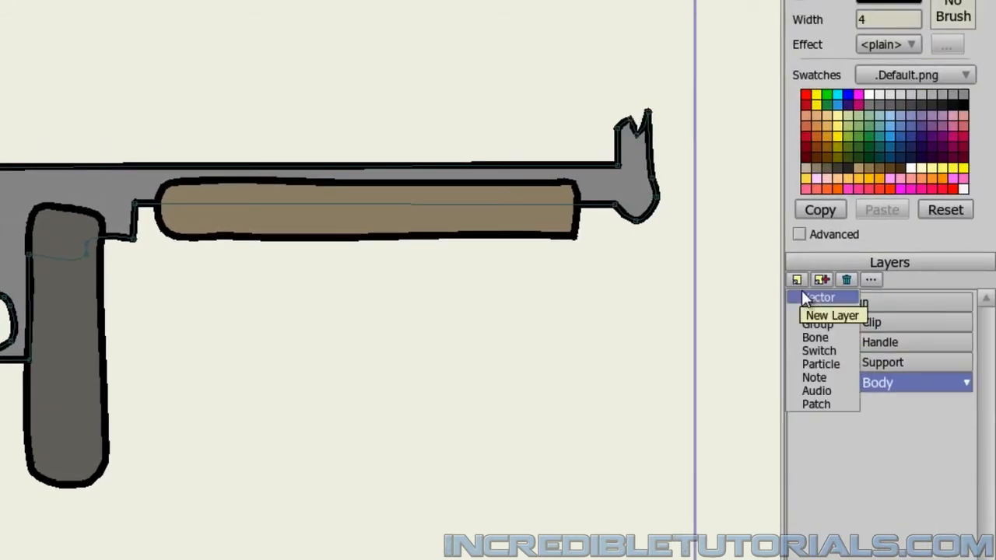
pyautogui.click(809, 297)
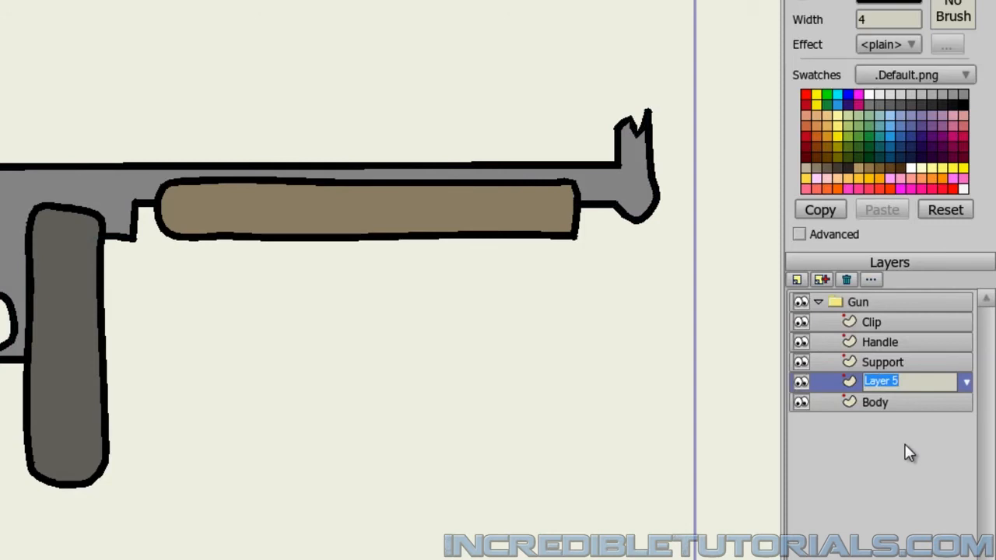
pyautogui.write('Details')
pyautogui.press('Return')
pyautogui.moveTo(890, 383); pyautogui.dragTo(885, 321)
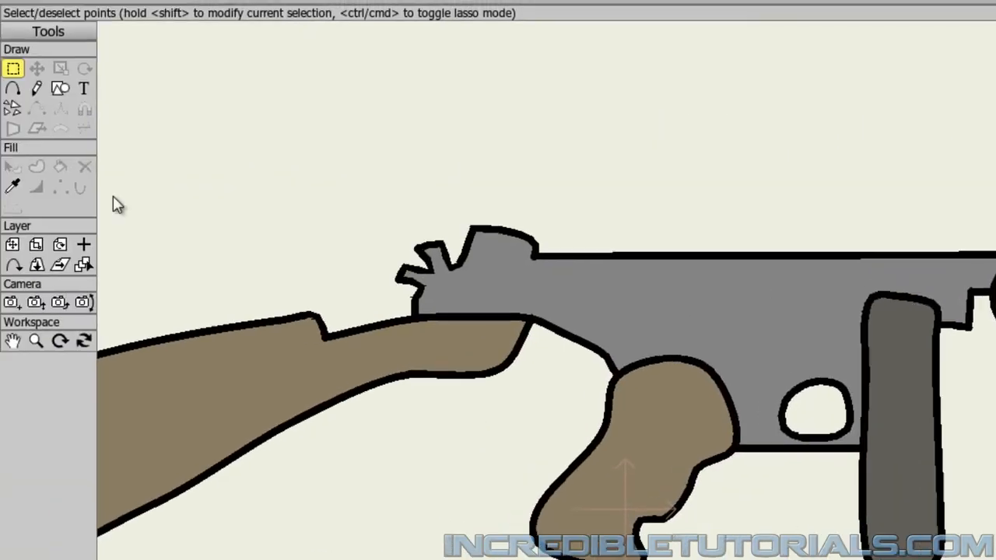
# With a line width of 2, draw a closed, rounded elongated outline inside the brown support under the barrel
pyautogui.click(13, 88)
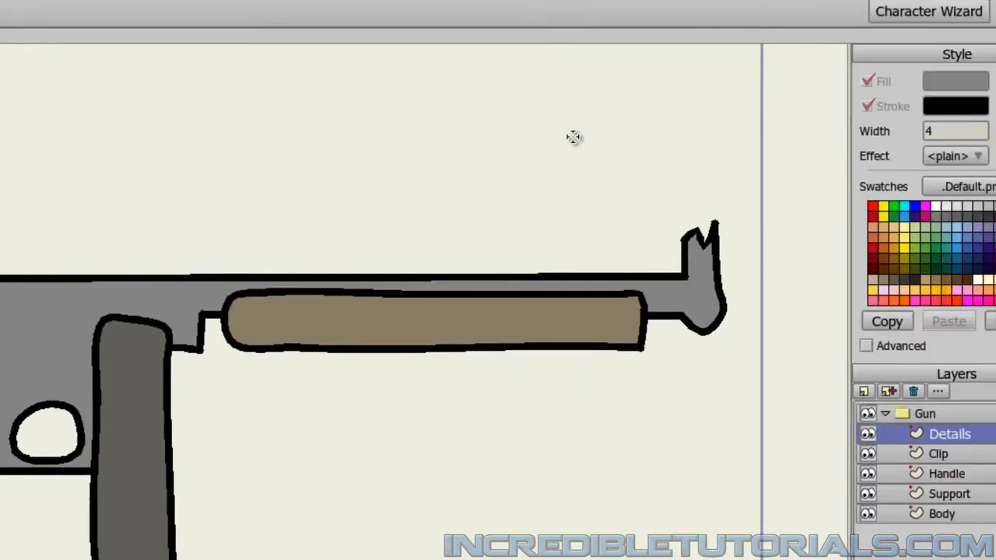
pyautogui.moveTo(885, 133); pyautogui.dragTo(797, 131)
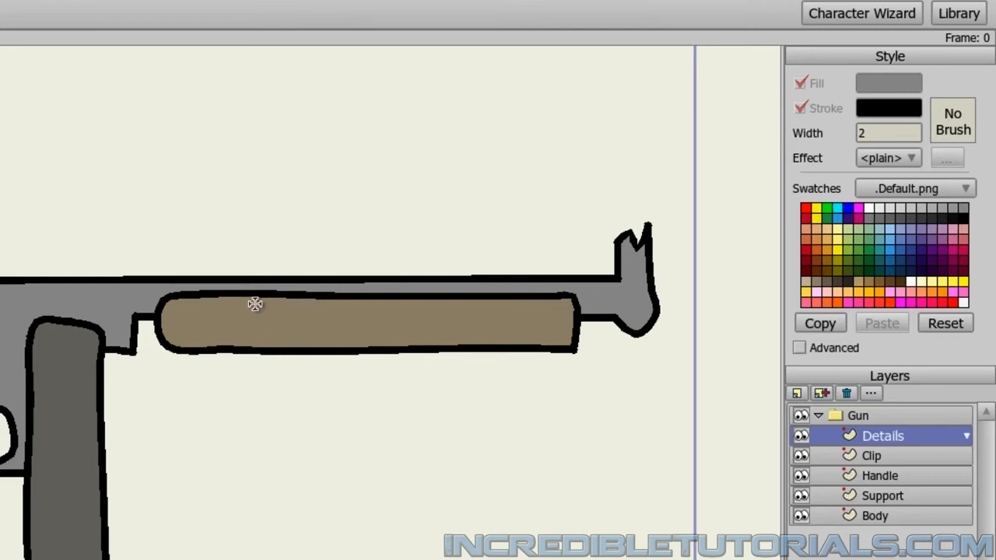
pyautogui.moveTo(256, 305)
pyautogui.mouseDown()
pyautogui.moveTo(206, 306)
pyautogui.moveTo(186, 317)
pyautogui.moveTo(186, 335)
pyautogui.moveTo(490, 312)
pyautogui.moveTo(552, 339)
pyautogui.mouseUp()
pyautogui.moveTo(547, 335); pyautogui.dragTo(551, 336)
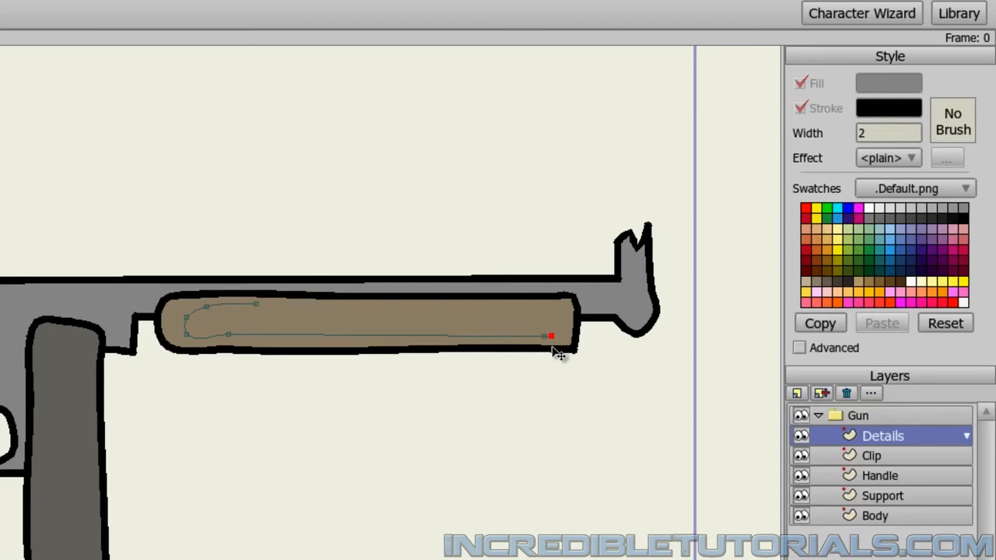
pyautogui.moveTo(544, 338); pyautogui.dragTo(470, 339)
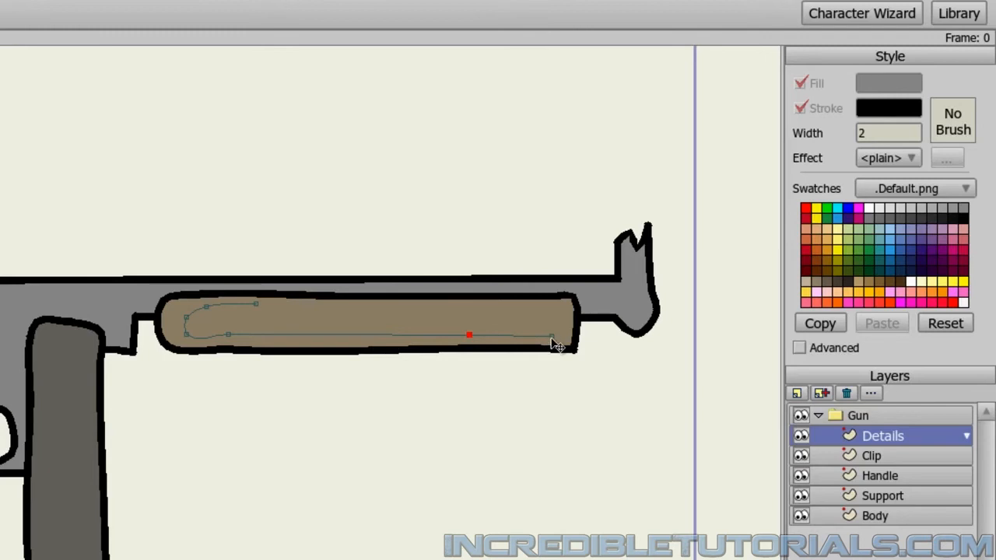
pyautogui.moveTo(551, 337); pyautogui.dragTo(521, 339)
pyautogui.click(529, 327)
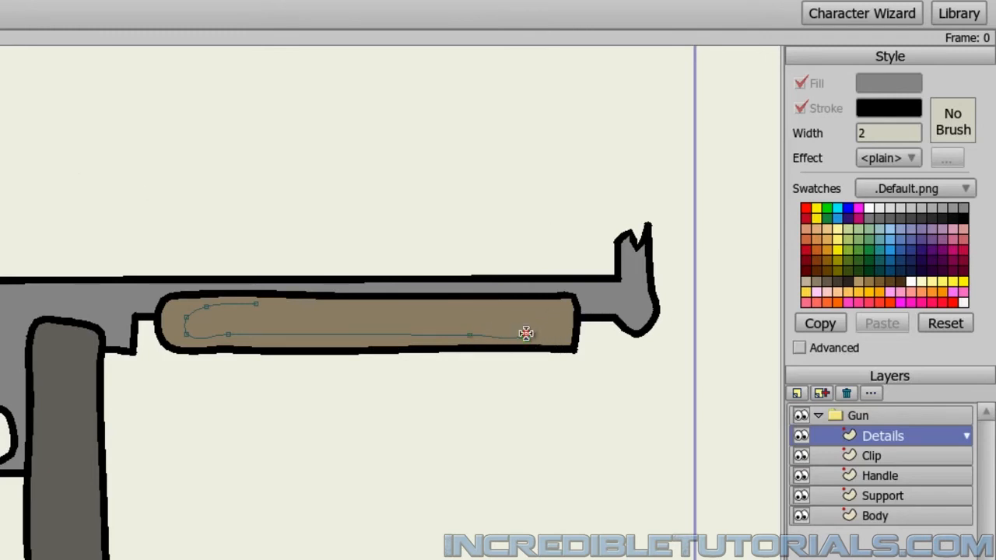
pyautogui.click(537, 328)
pyautogui.moveTo(540, 312); pyautogui.dragTo(256, 305)
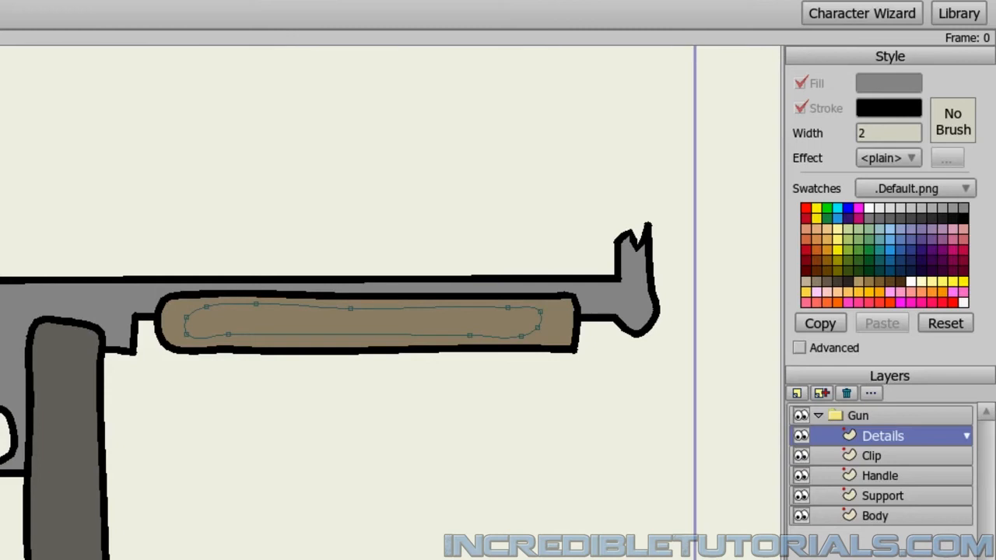
# Apply a stroke to the outline inside the support and nudge its points to even out the curve
pyautogui.click(267, 330)
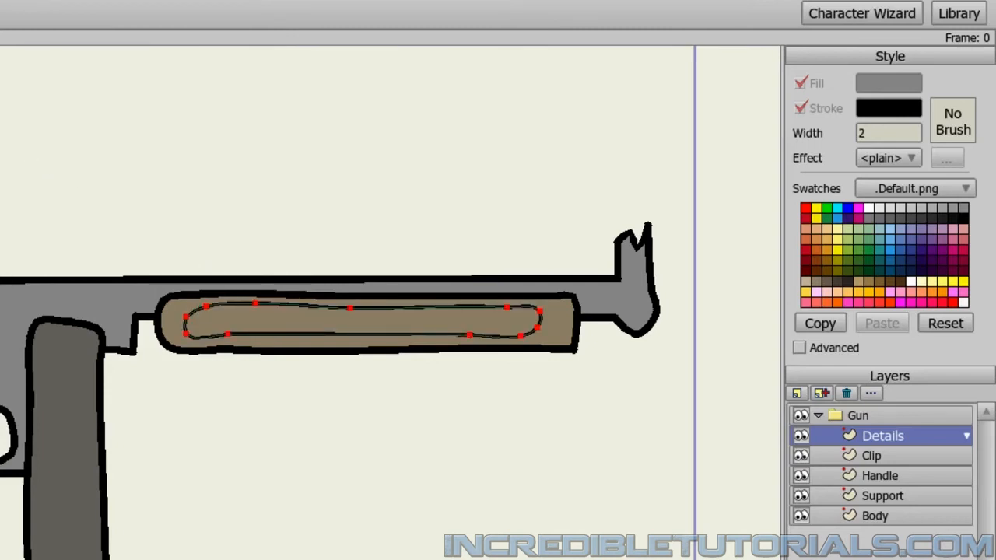
pyautogui.click(404, 381)
pyautogui.moveTo(352, 308); pyautogui.dragTo(359, 307)
pyautogui.moveTo(229, 335)
pyautogui.mouseDown()
pyautogui.moveTo(291, 334)
pyautogui.moveTo(225, 337)
pyautogui.mouseUp()
pyautogui.click(470, 336)
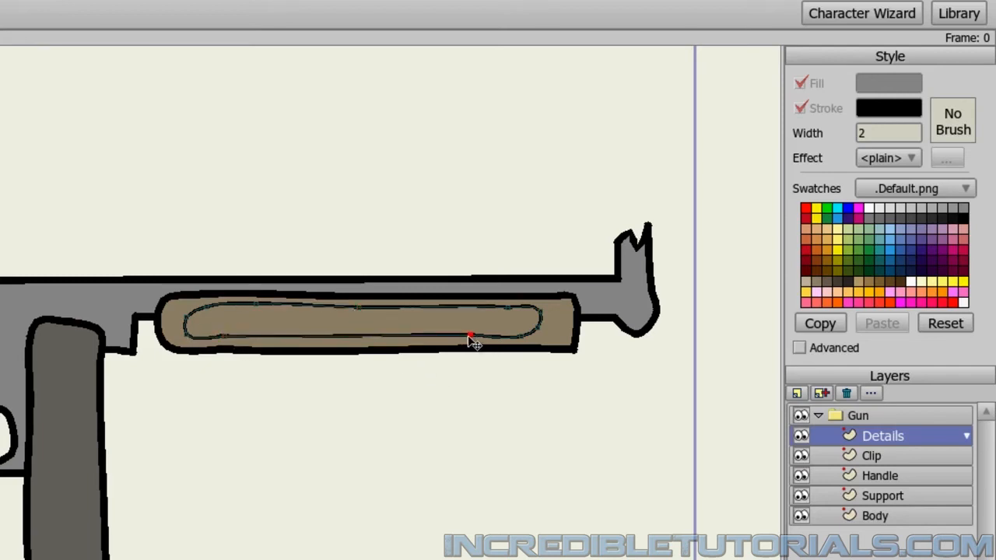
pyautogui.click(510, 306)
pyautogui.press('Return')
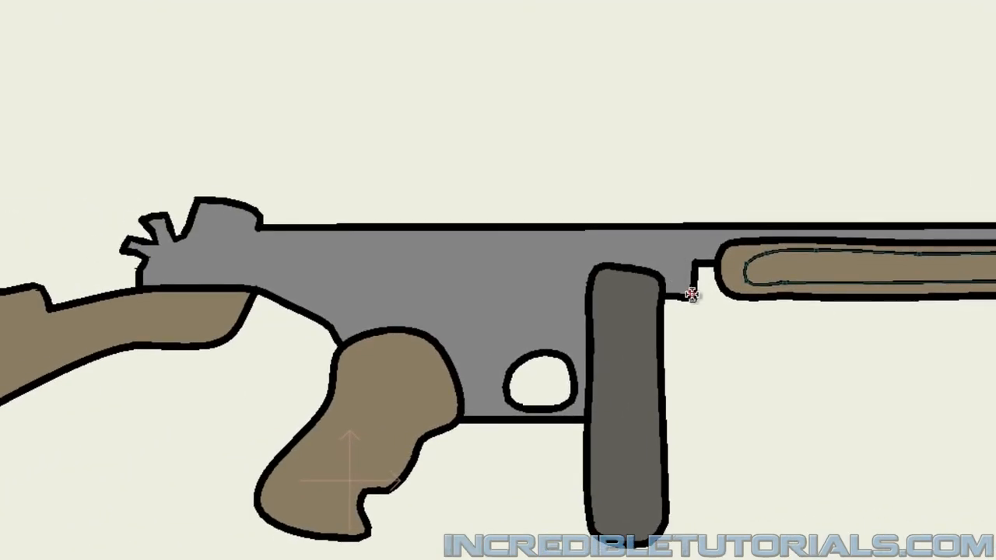
# Draw a stroked detail line from the body's corner ahead of the clip, up and then back above the clip
pyautogui.moveTo(692, 294); pyautogui.dragTo(678, 246)
pyautogui.click(678, 246)
pyautogui.click(583, 245)
pyautogui.press('space')
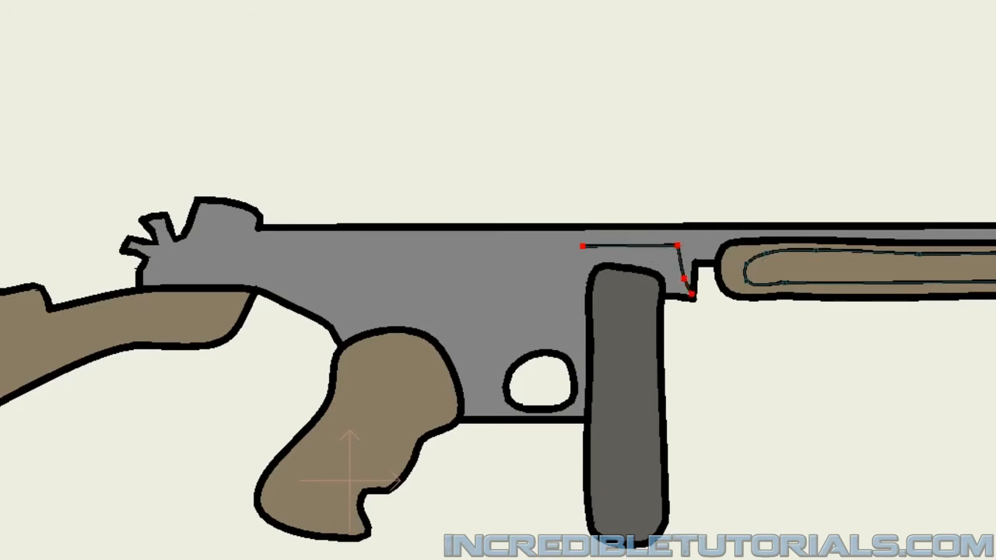
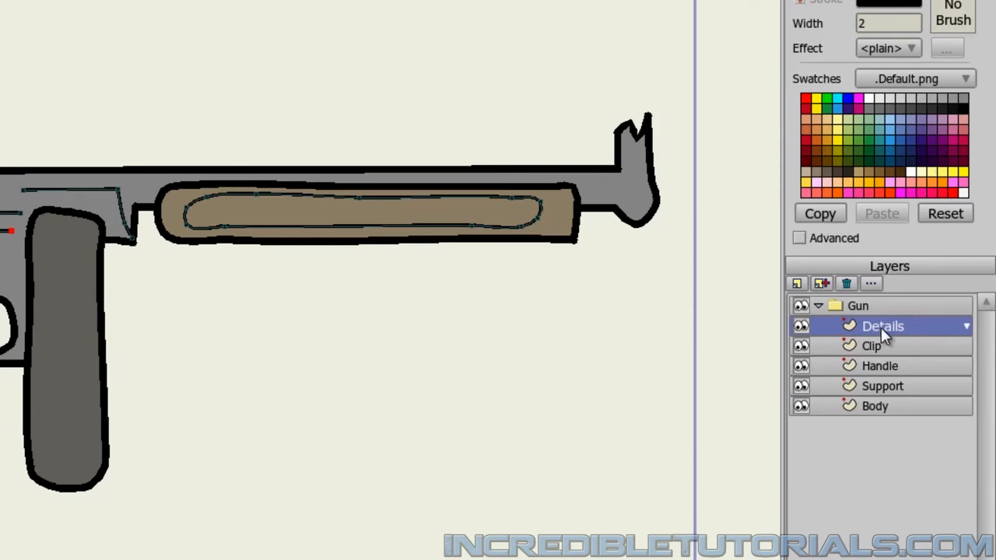
# Turn on the layer shadow for the Details layer and render a preview of the gun
pyautogui.doubleClick(881, 327)
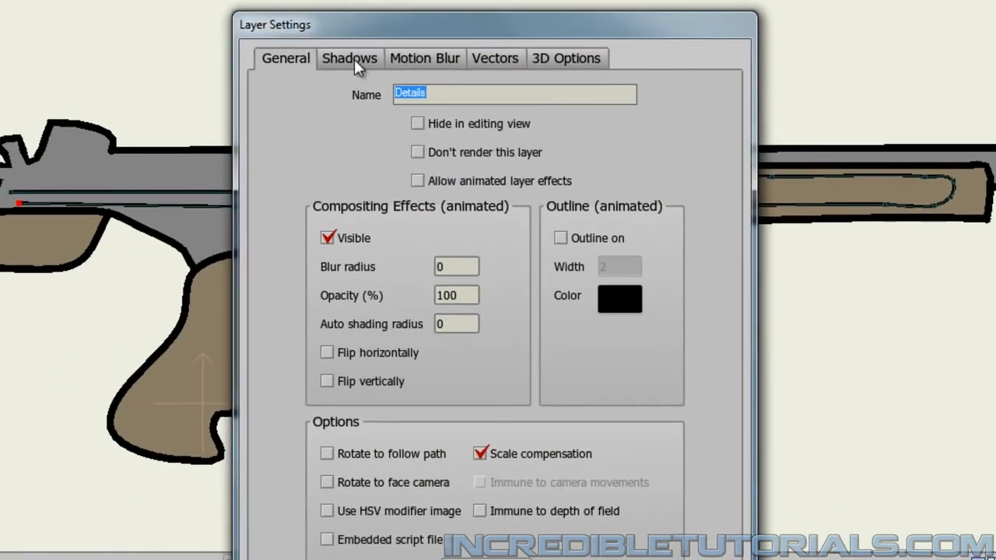
pyautogui.click(346, 59)
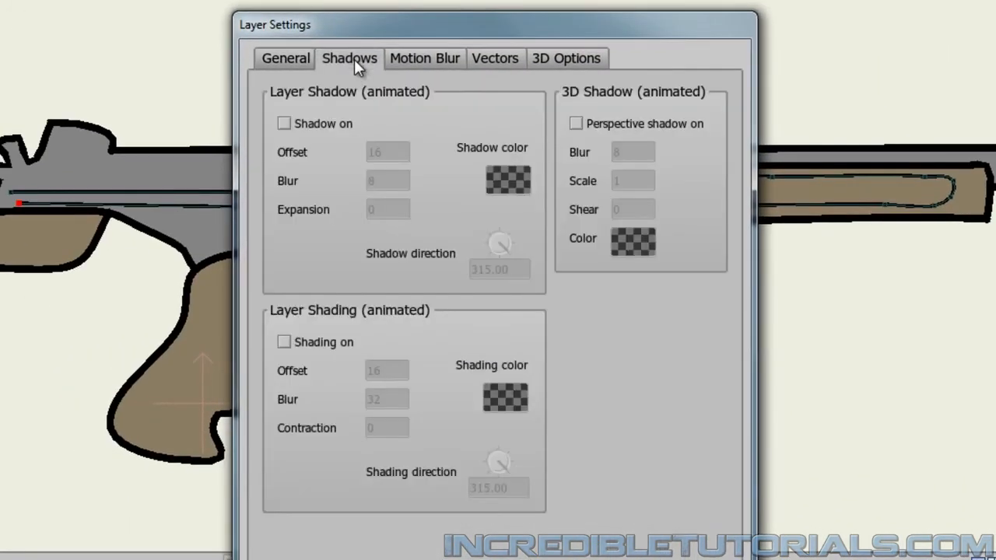
pyautogui.click(315, 125)
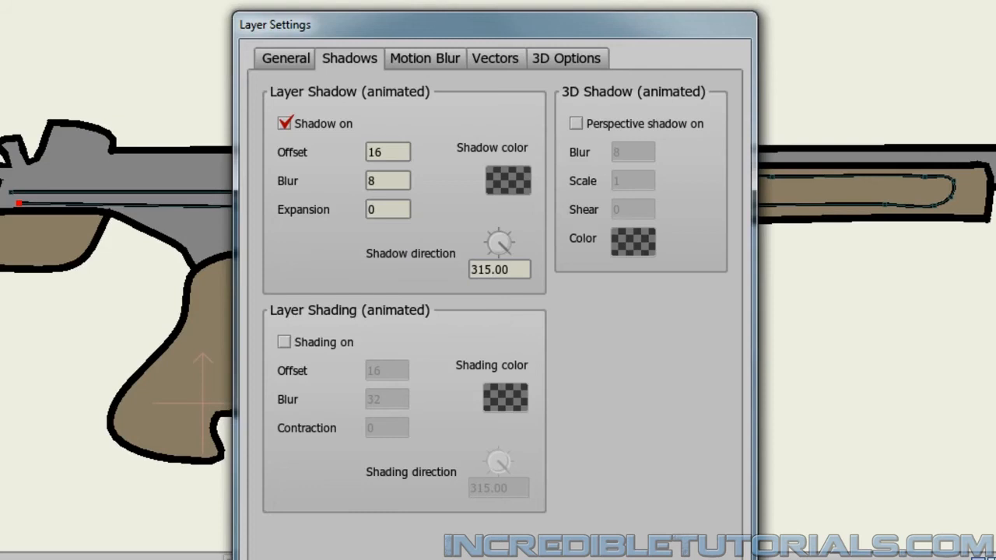
pyautogui.press('Return')
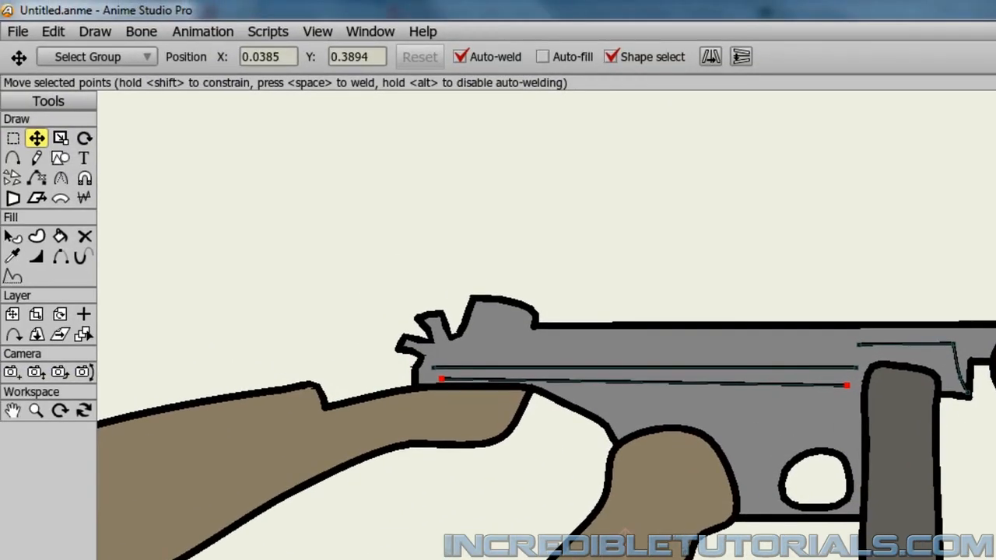
pyautogui.click(18, 31)
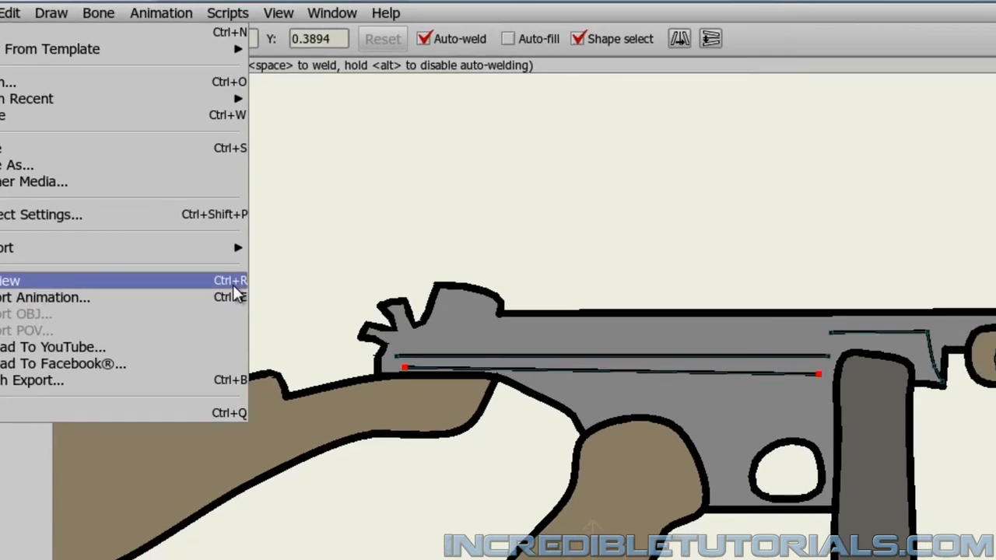
pyautogui.click(274, 299)
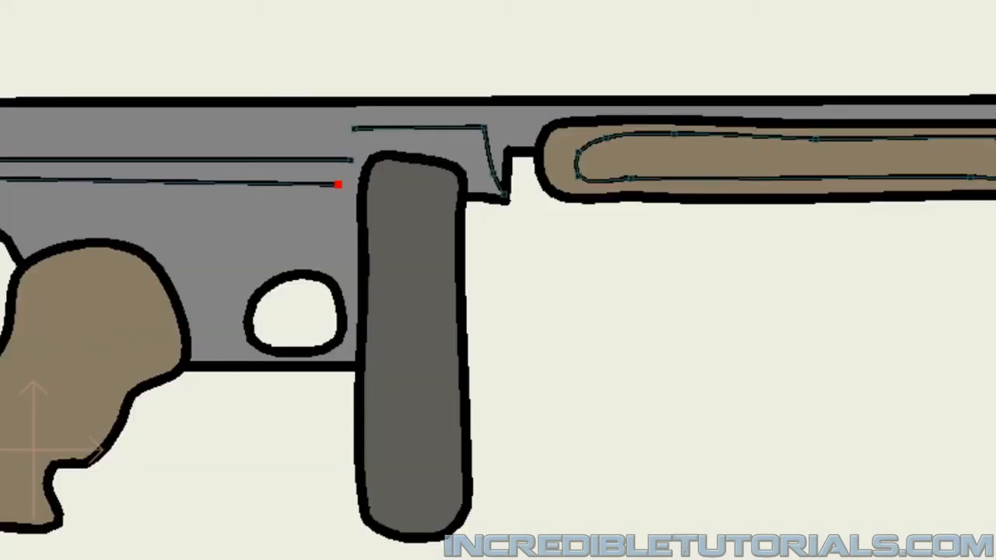
# Set the Details layer's shadow offset to 2 and its blur to 4
pyautogui.doubleClick(995, 311)
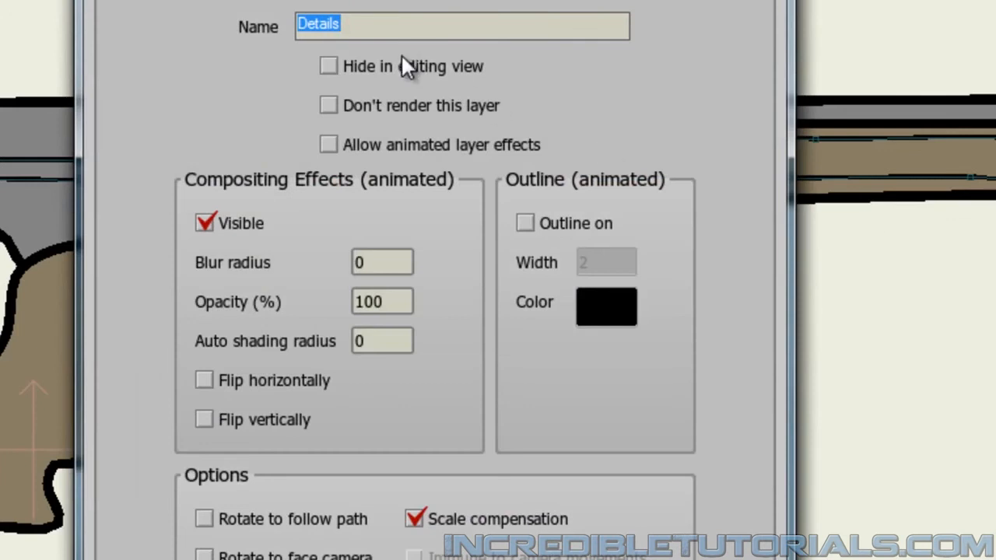
pyautogui.click(251, 4)
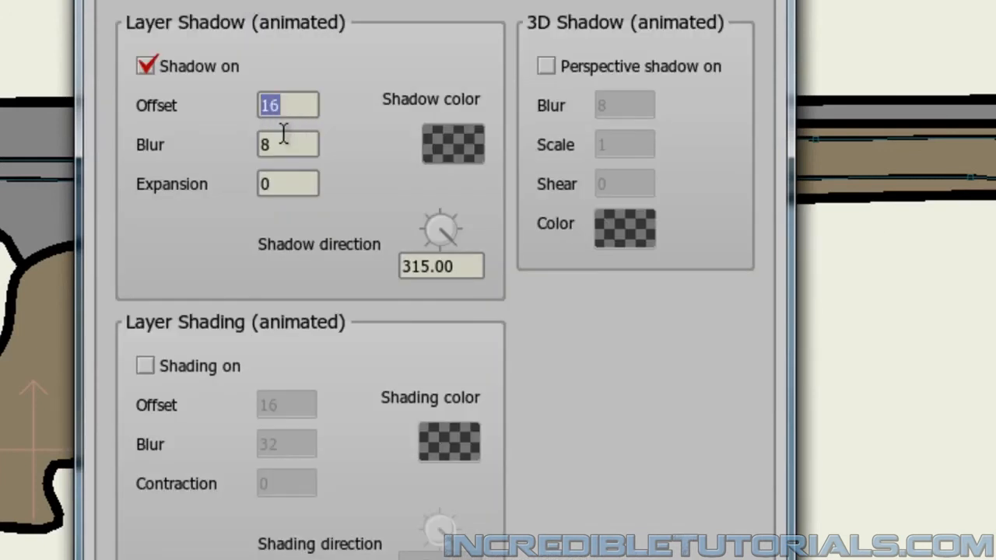
pyautogui.write('2')
pyautogui.moveTo(285, 144); pyautogui.dragTo(261, 144)
pyautogui.write('4')
pyautogui.press('Return')
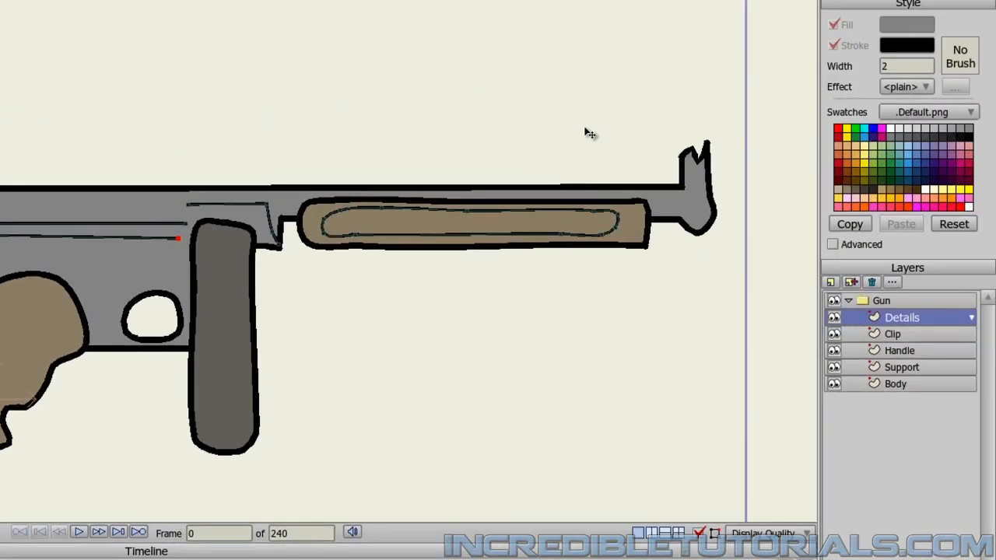
# On the Body layer, select the brown stock shape and give it the Gradient effect
pyautogui.scroll(-3, 353, 301)
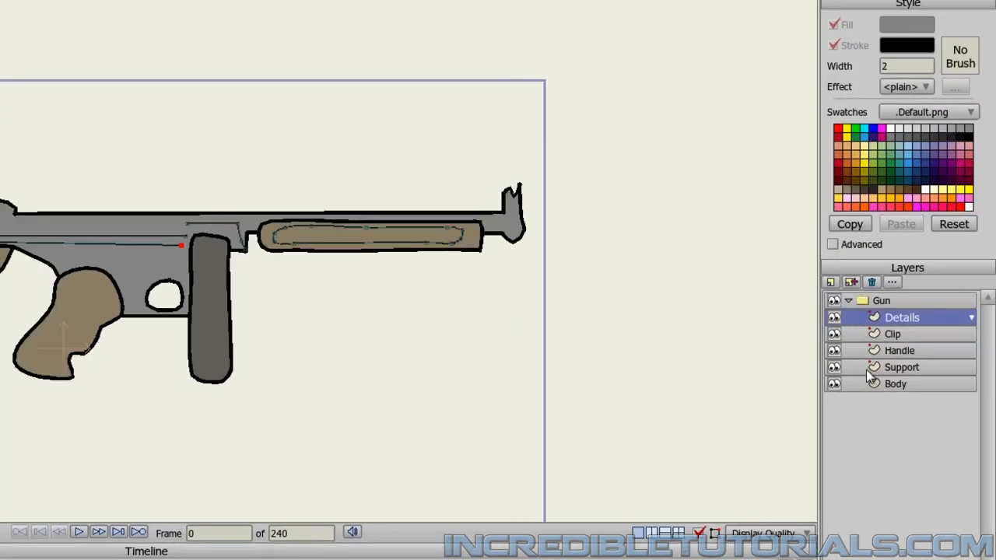
pyautogui.click(904, 385)
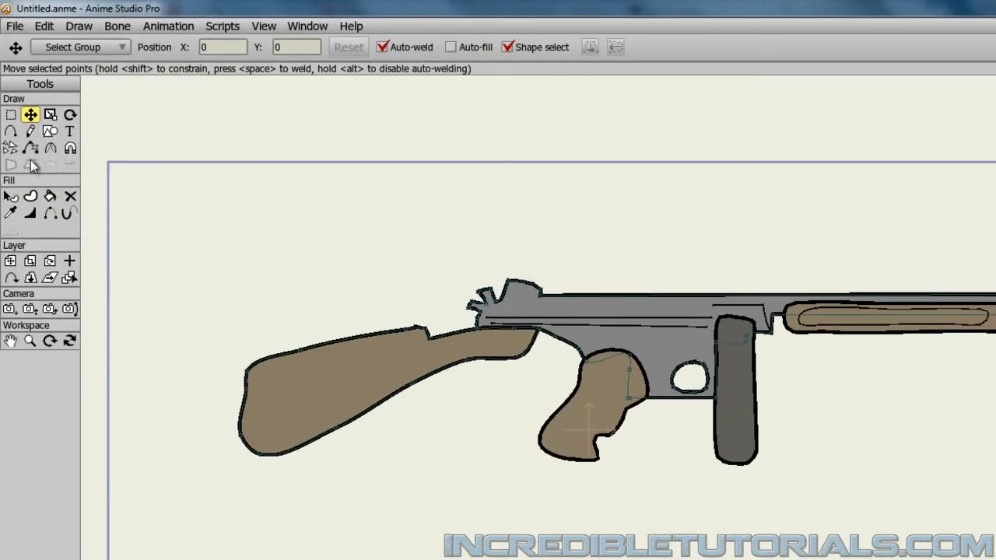
pyautogui.click(12, 198)
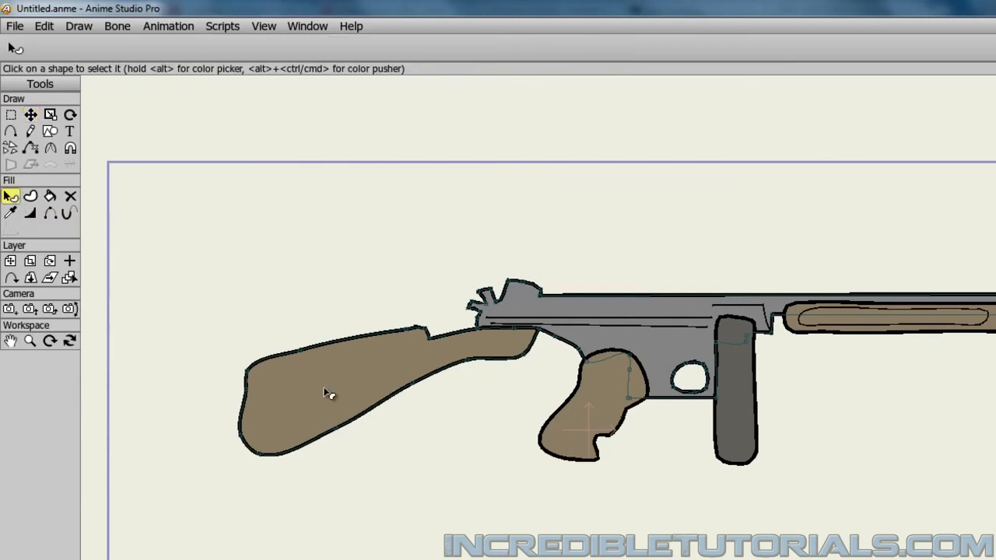
pyautogui.click(325, 391)
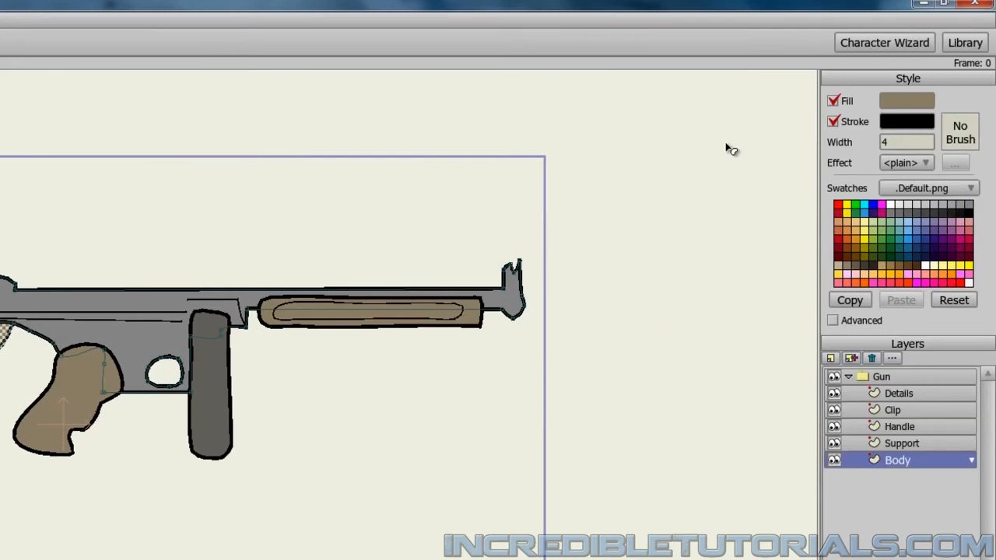
pyautogui.click(926, 165)
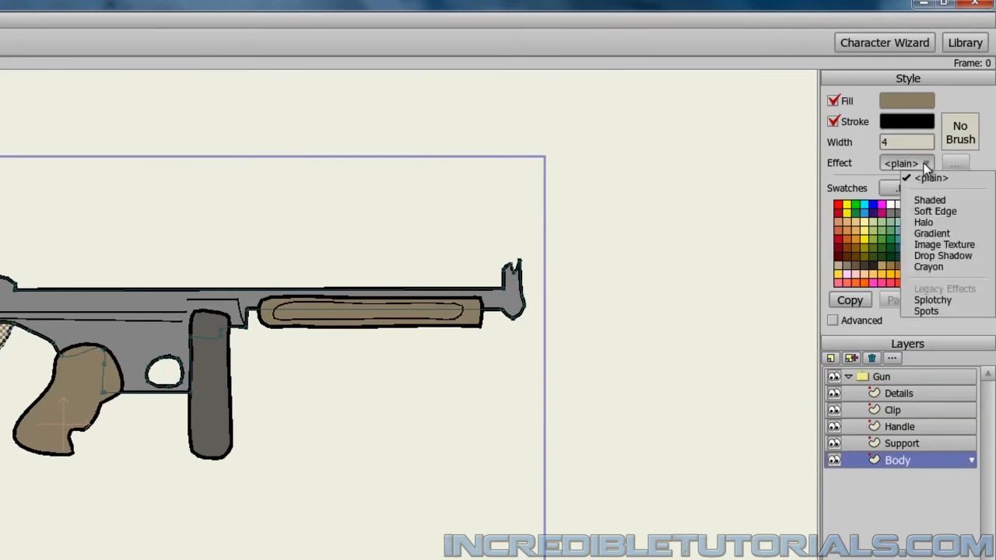
pyautogui.click(934, 233)
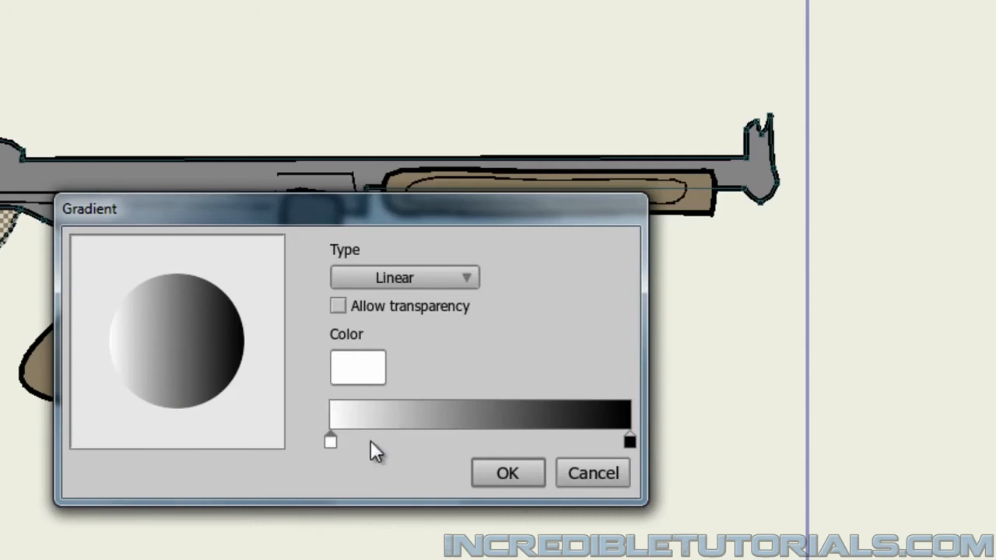
# Change the white end of the stock's linear gradient to light greyish brown, C2B7AA
pyautogui.doubleClick(329, 441)
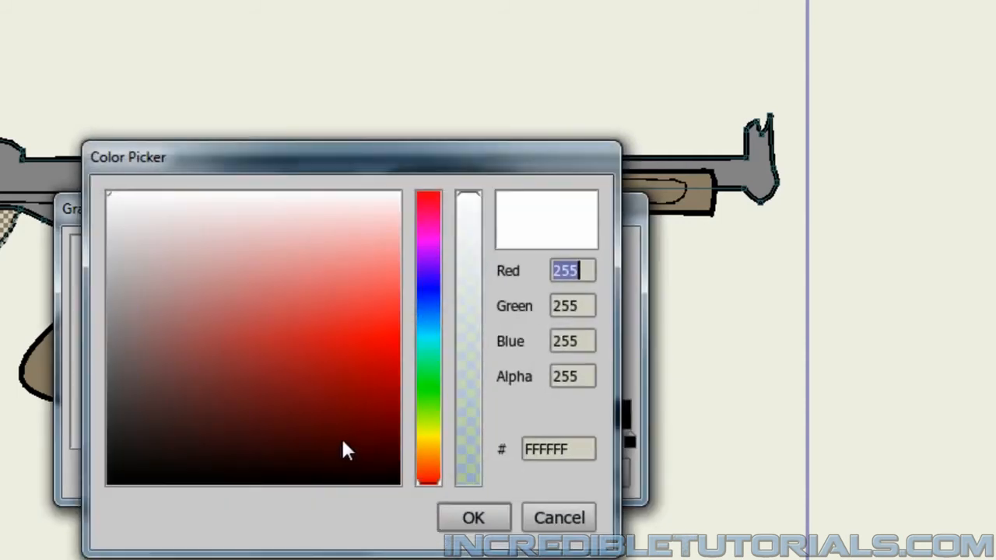
pyautogui.moveTo(437, 484); pyautogui.dragTo(436, 460)
pyautogui.click(213, 302)
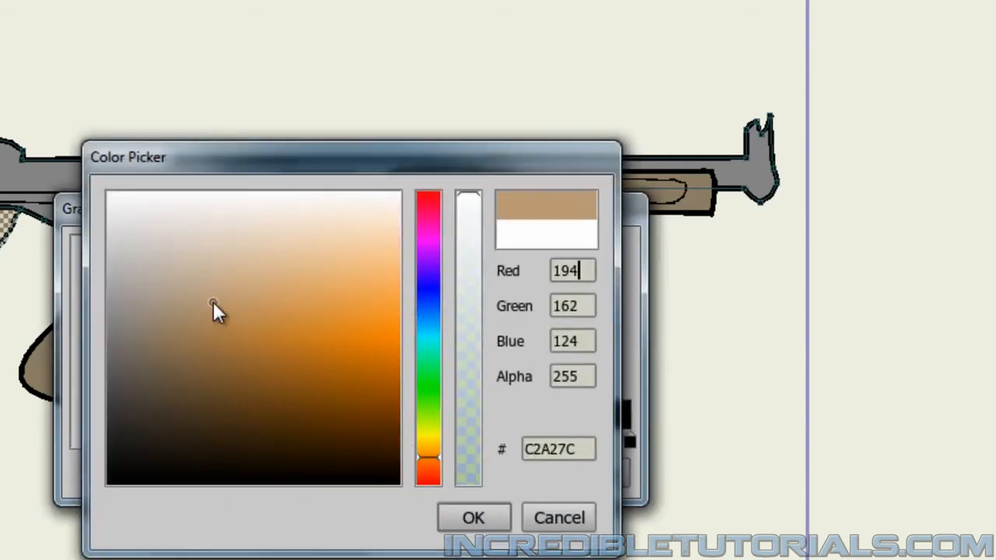
pyautogui.click(155, 286)
pyautogui.moveTo(156, 286)
pyautogui.mouseDown()
pyautogui.moveTo(161, 295)
pyautogui.moveTo(155, 275)
pyautogui.mouseUp()
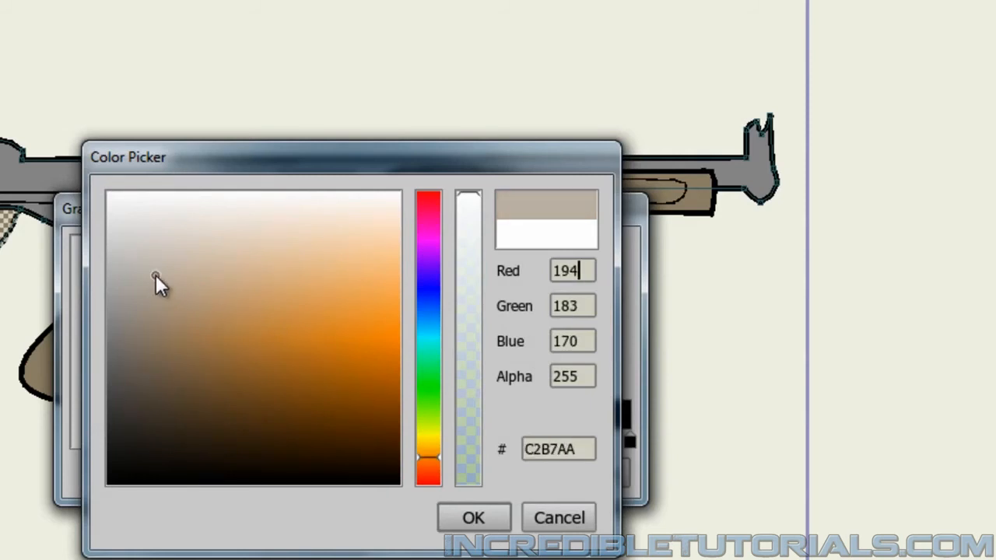
pyautogui.click(471, 523)
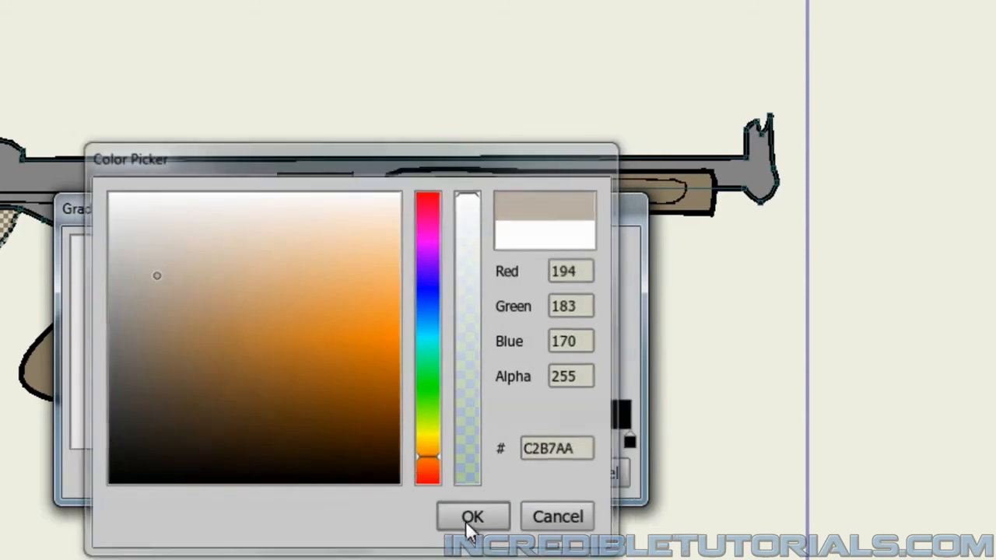
# Change the black end of the stock's linear gradient to dark brown and apply the gradient
pyautogui.doubleClick(629, 441)
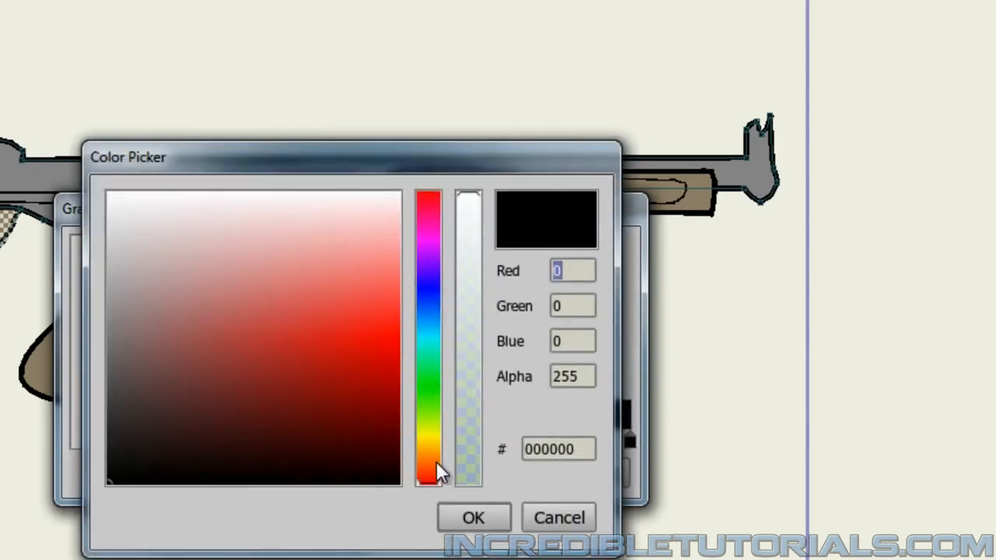
pyautogui.moveTo(436, 461)
pyautogui.mouseDown()
pyautogui.moveTo(438, 225)
pyautogui.moveTo(445, 464)
pyautogui.mouseUp()
pyautogui.moveTo(173, 305)
pyautogui.mouseDown()
pyautogui.moveTo(140, 402)
pyautogui.moveTo(130, 388)
pyautogui.moveTo(130, 397)
pyautogui.moveTo(192, 406)
pyautogui.mouseUp()
pyautogui.click(471, 517)
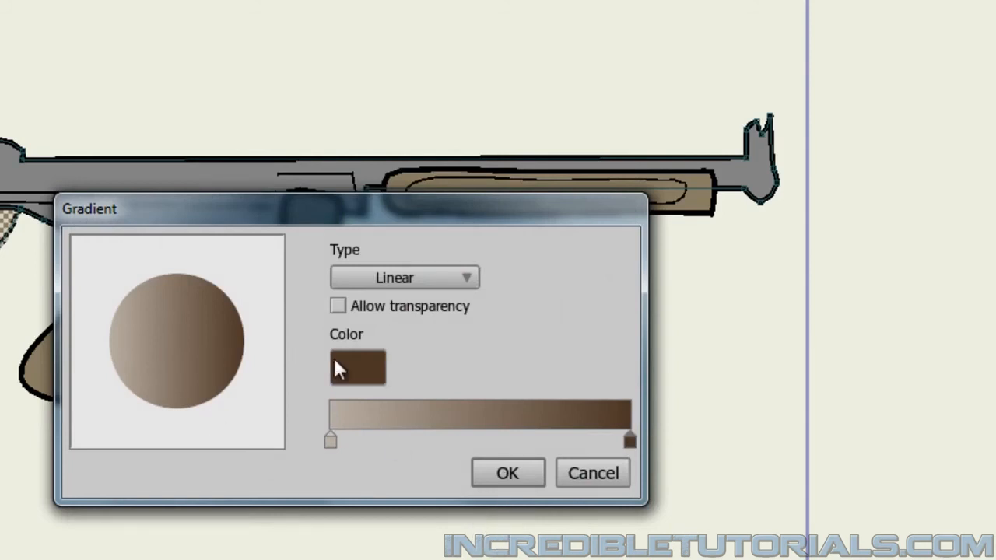
pyautogui.click(514, 477)
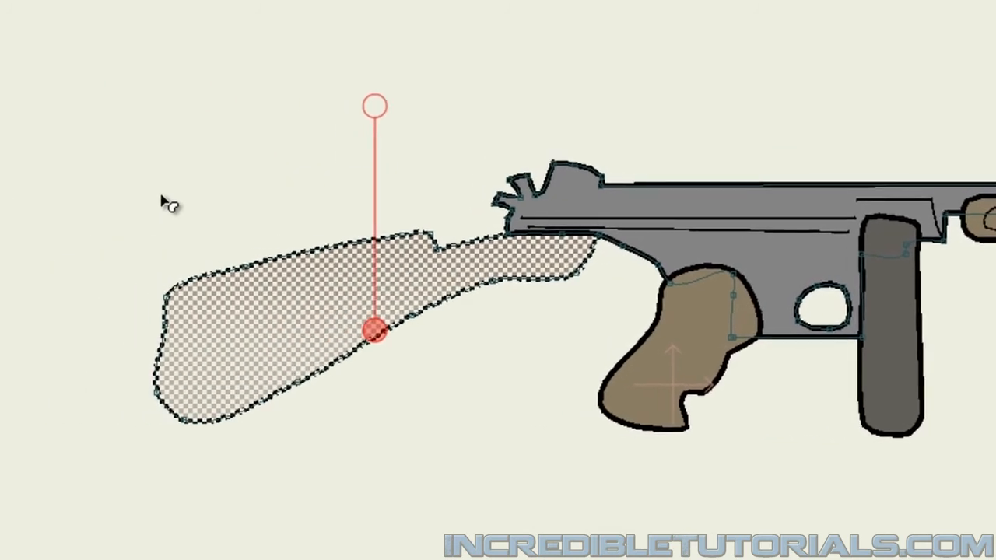
# Reposition the stock's gradient handles so the shading runs from light at the butt to dark at the narrow front end
pyautogui.moveTo(379, 128); pyautogui.dragTo(649, 308)
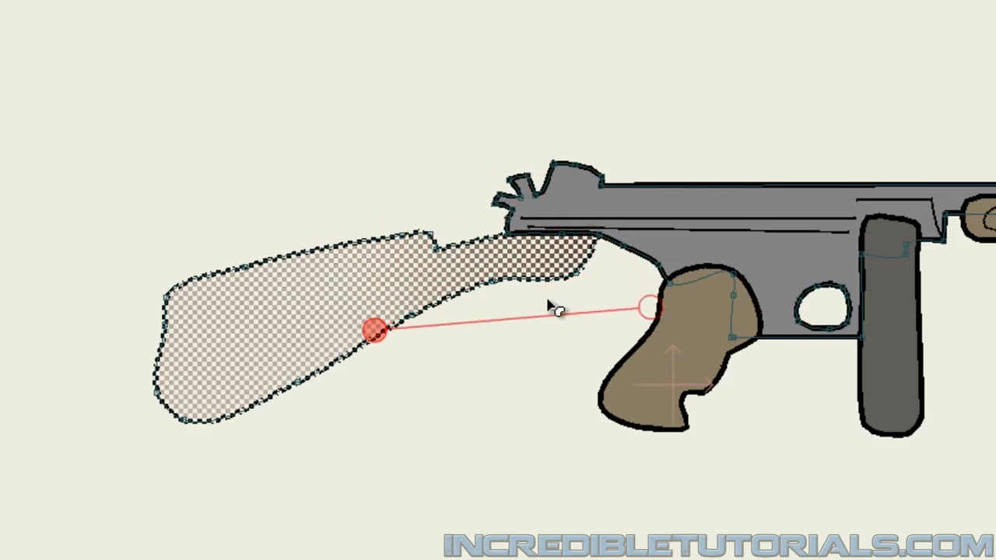
pyautogui.moveTo(373, 333); pyautogui.dragTo(211, 327)
pyautogui.moveTo(489, 303); pyautogui.dragTo(664, 293)
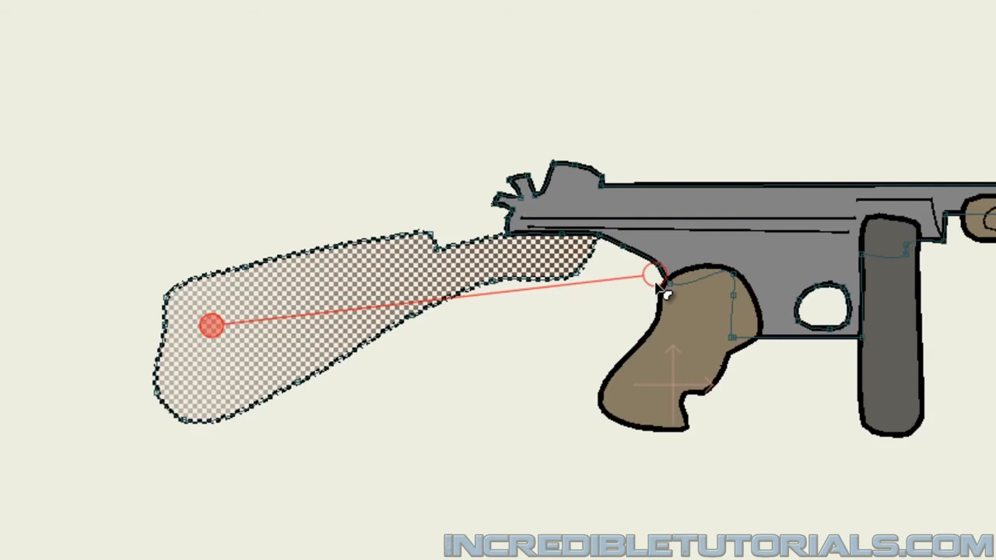
pyautogui.moveTo(664, 292); pyautogui.dragTo(319, 320)
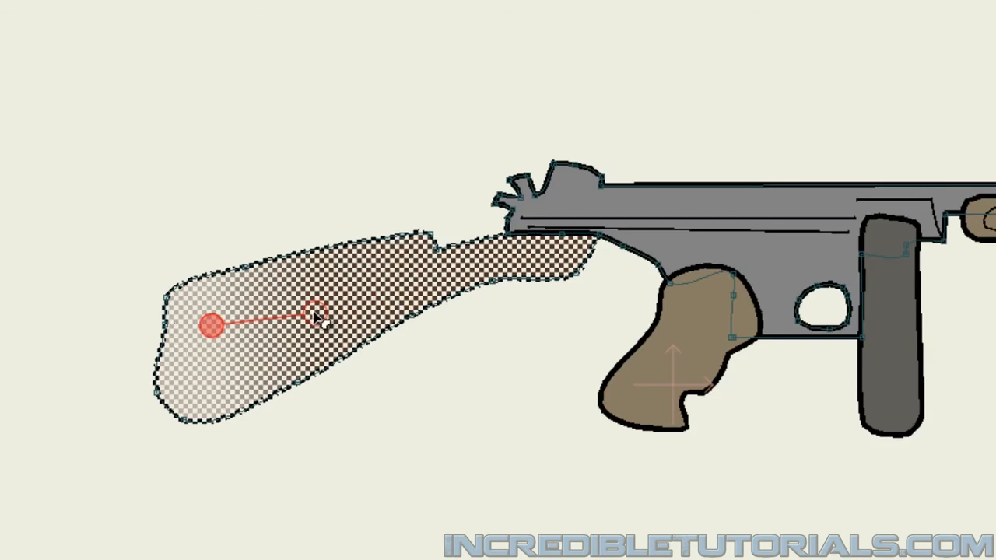
pyautogui.moveTo(315, 315); pyautogui.dragTo(578, 250)
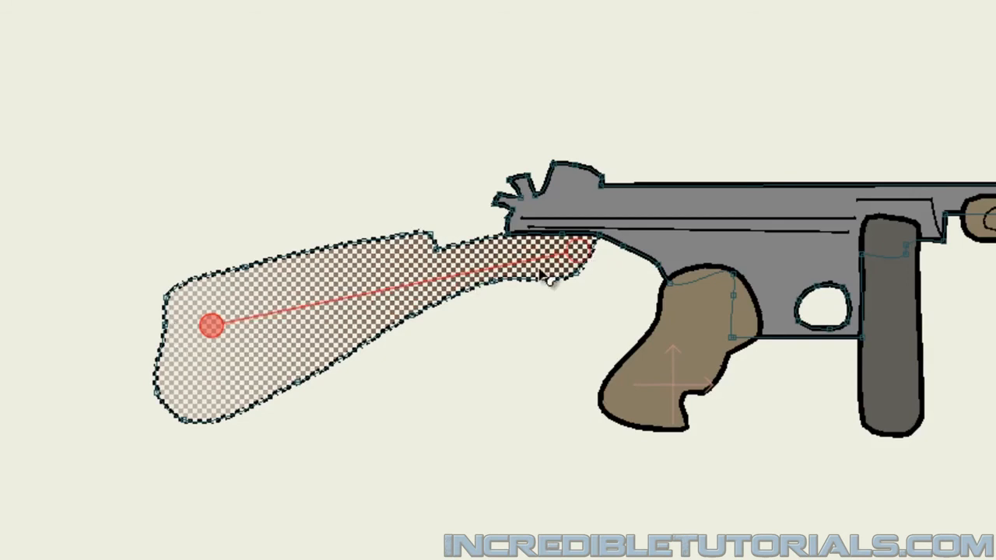
pyautogui.moveTo(212, 333); pyautogui.dragTo(195, 345)
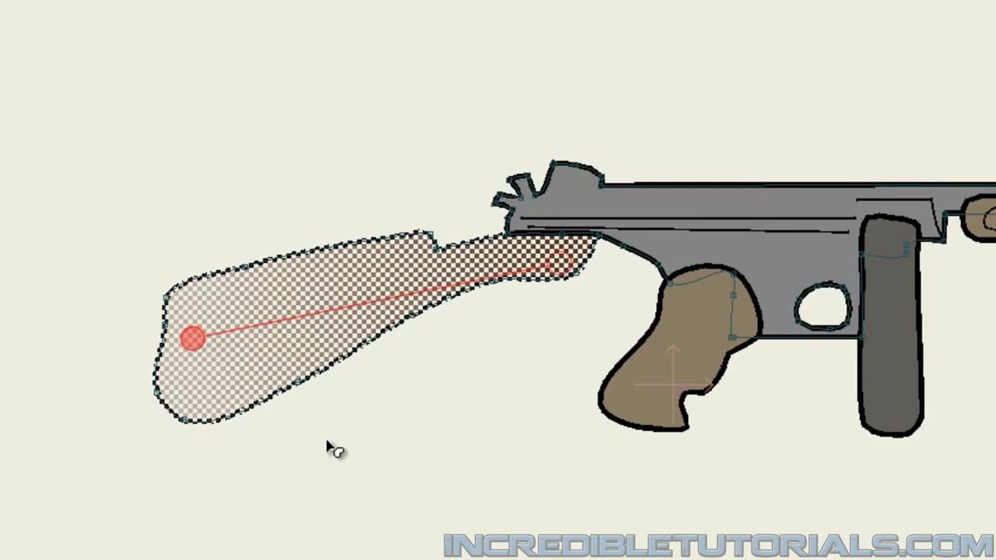
pyautogui.click(456, 492)
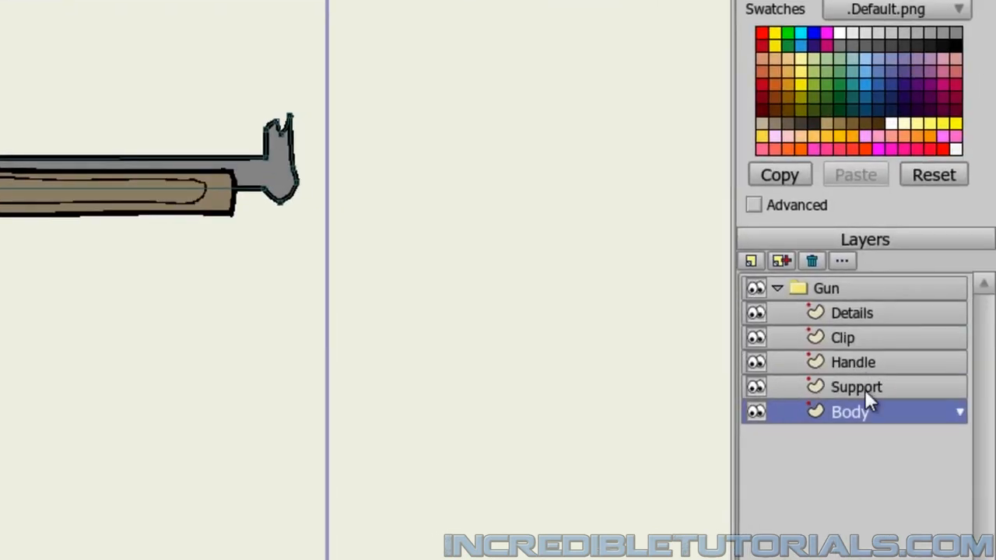
# On the Handle layer, select the grip shape and copy the stock's gradient style onto it with the Eyedropper
pyautogui.click(867, 365)
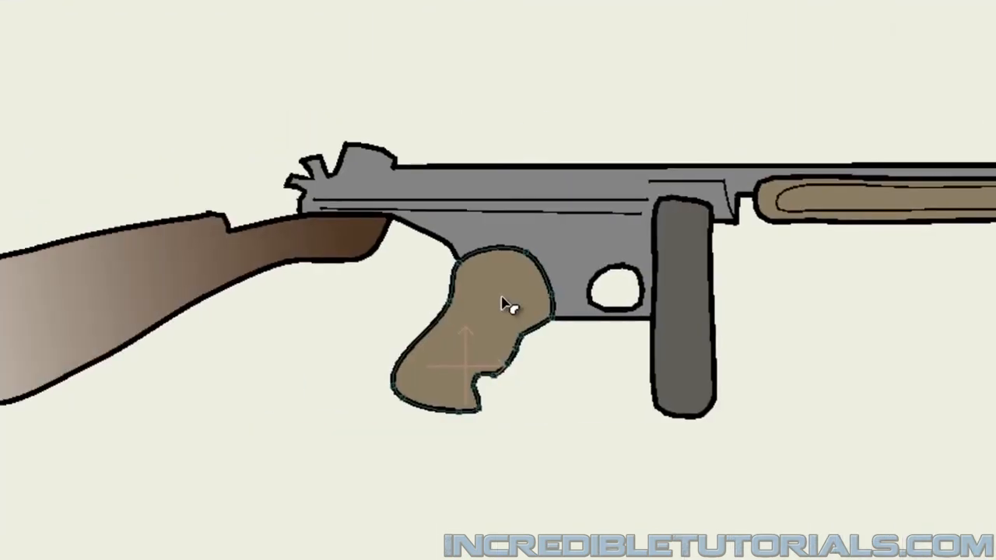
pyautogui.click(607, 304)
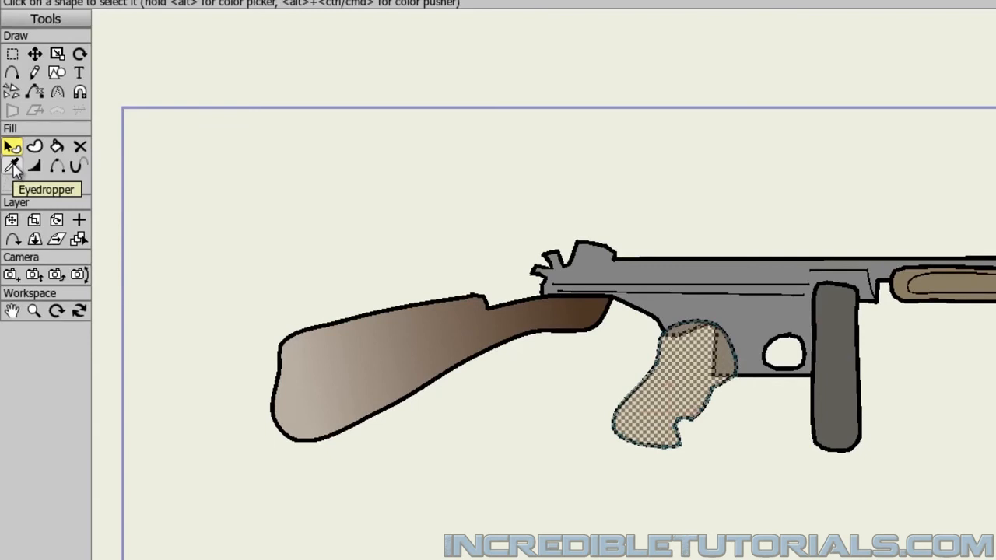
pyautogui.click(13, 167)
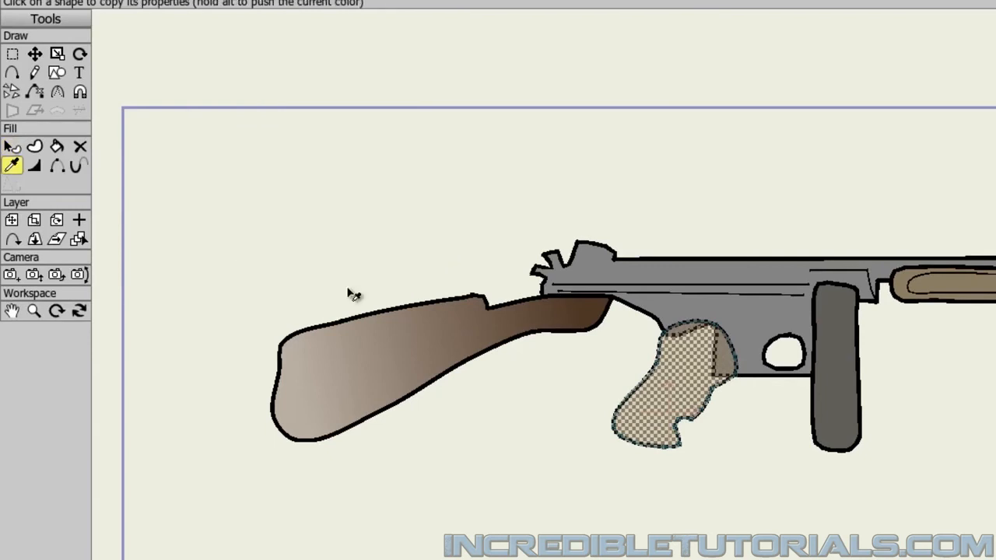
pyautogui.click(397, 350)
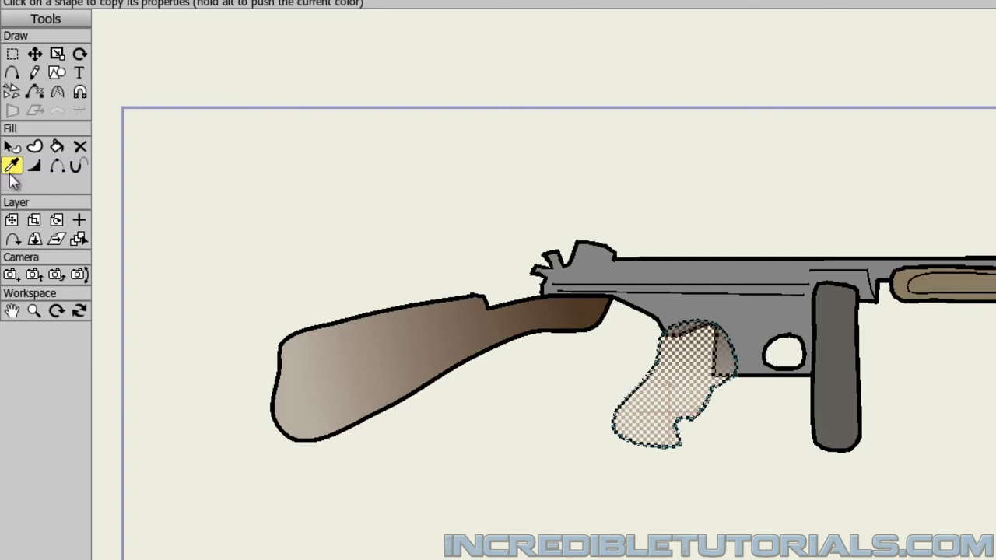
# Adjust the grip's gradient handles so the shading runs from light at its base to dark at its top
pyautogui.click(12, 147)
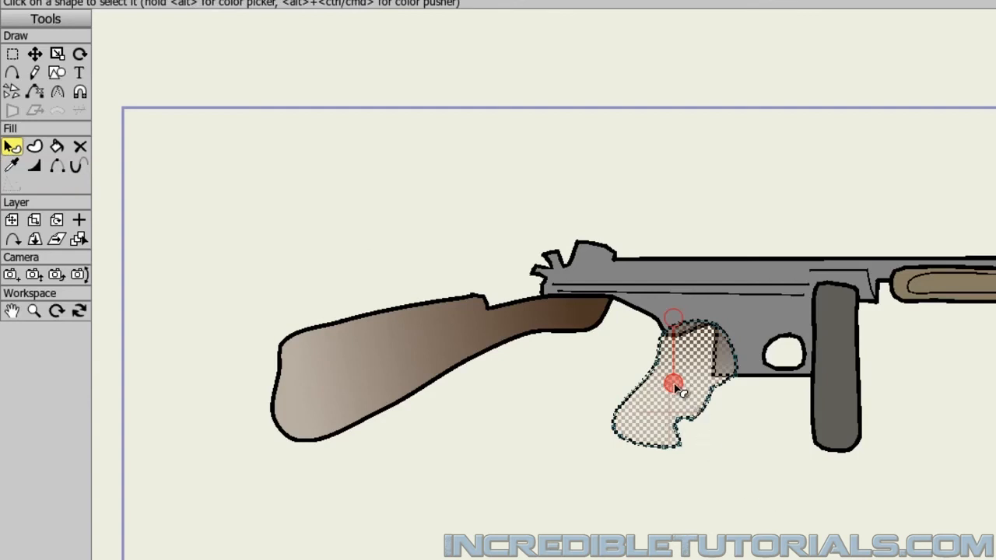
pyautogui.moveTo(674, 384); pyautogui.dragTo(659, 423)
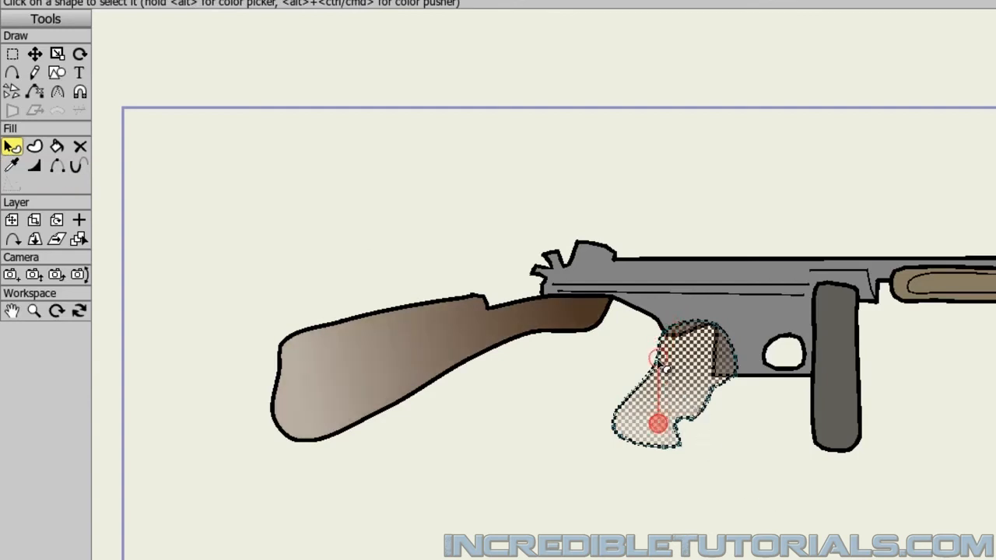
pyautogui.moveTo(658, 355); pyautogui.dragTo(703, 336)
pyautogui.click(752, 491)
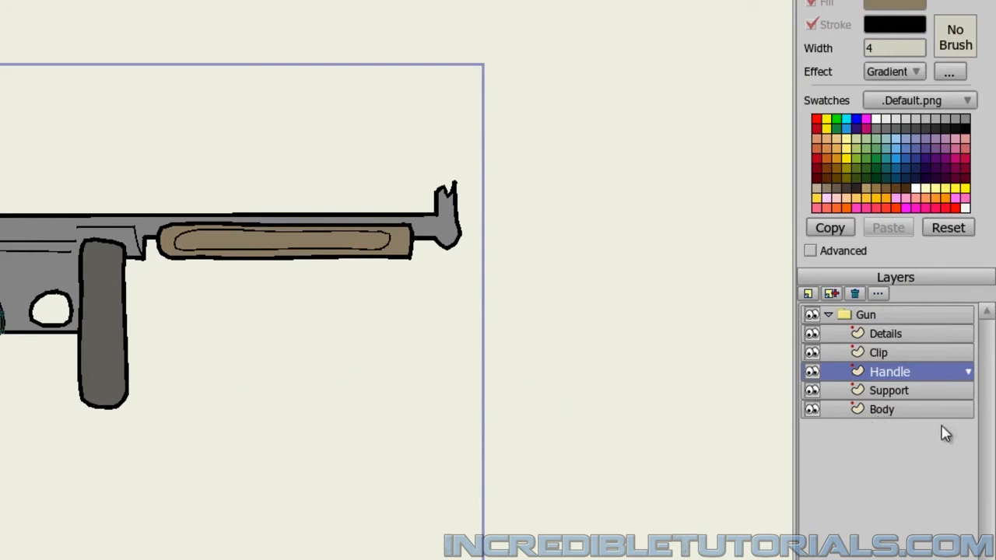
# On the Support layer, select the foregrip shape and copy the stock's gradient style onto it with the Eyedropper
pyautogui.click(907, 397)
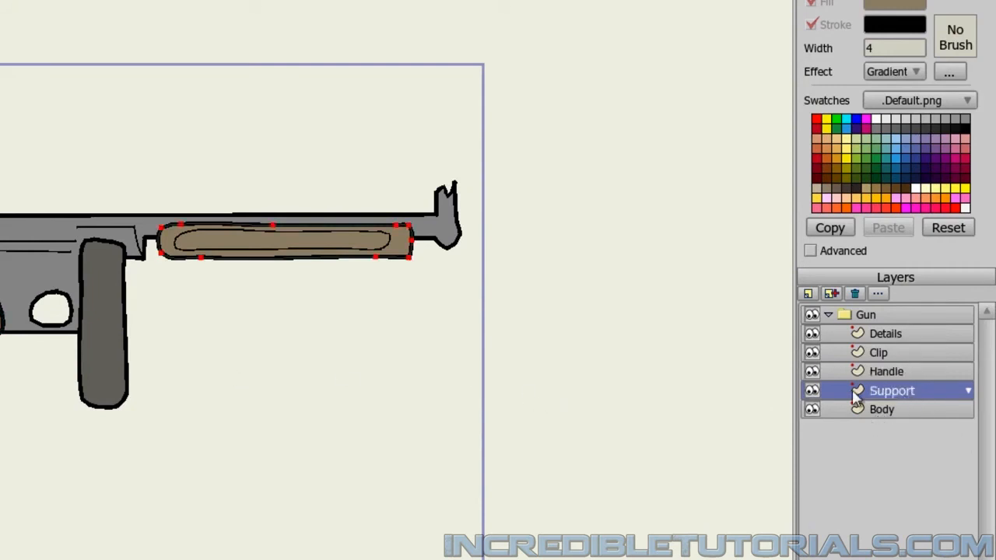
pyautogui.click(405, 255)
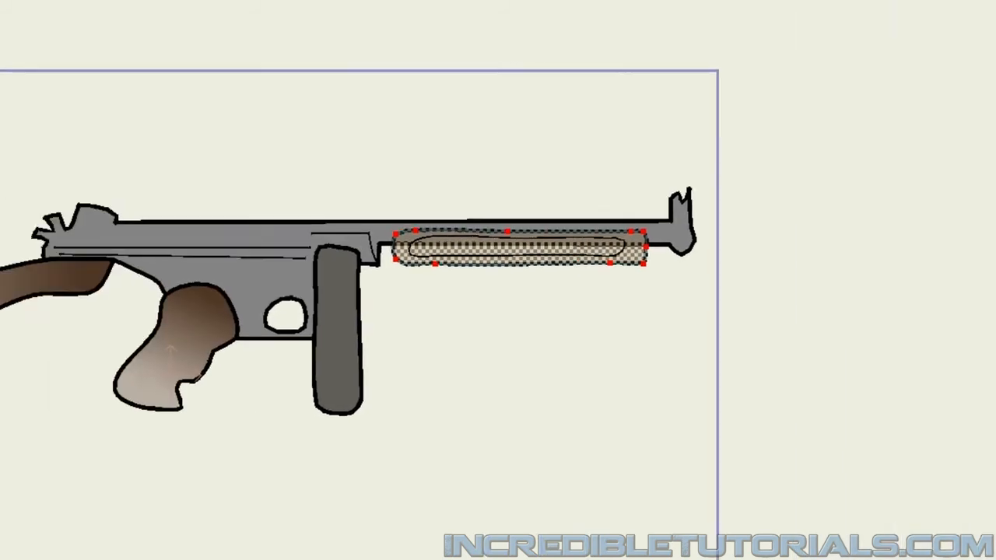
pyautogui.click(14, 144)
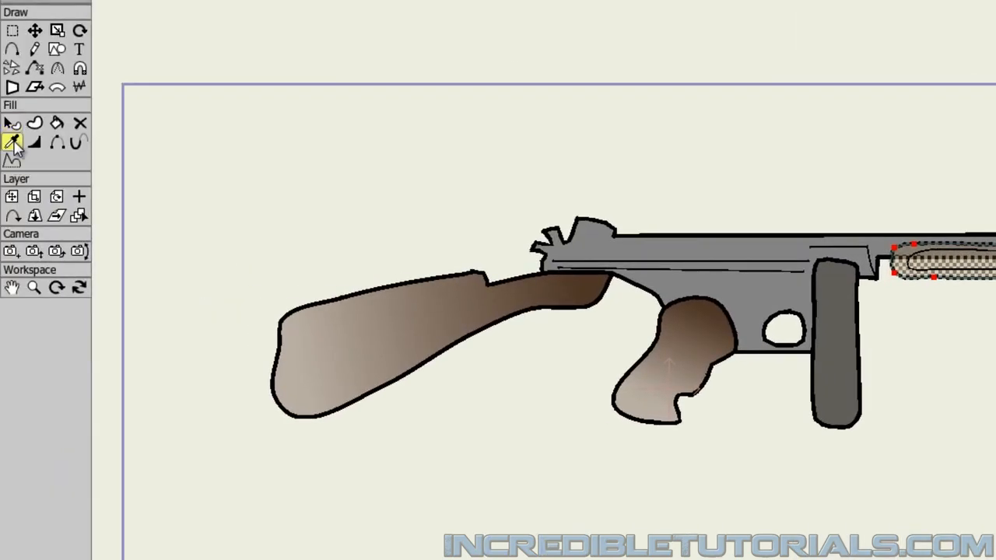
pyautogui.click(440, 319)
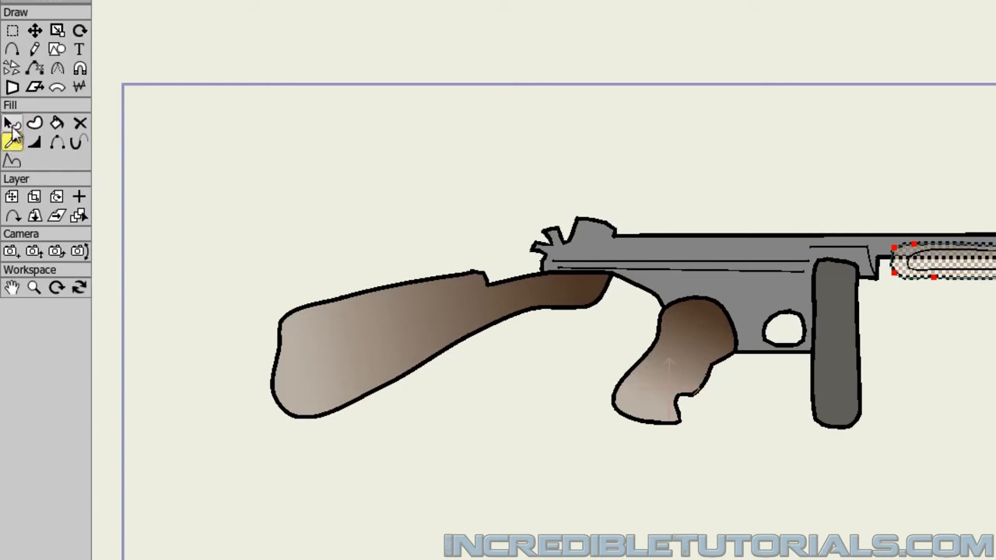
# Stretch the foregrip's gradient along its length, from light at the rear end to dark at the muzzle end
pyautogui.click(12, 124)
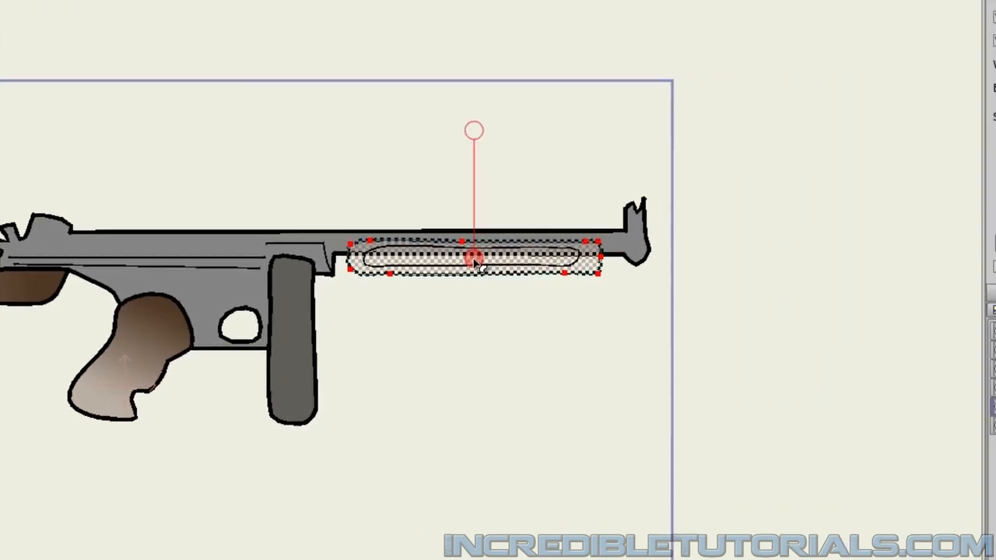
pyautogui.moveTo(479, 265); pyautogui.dragTo(371, 265)
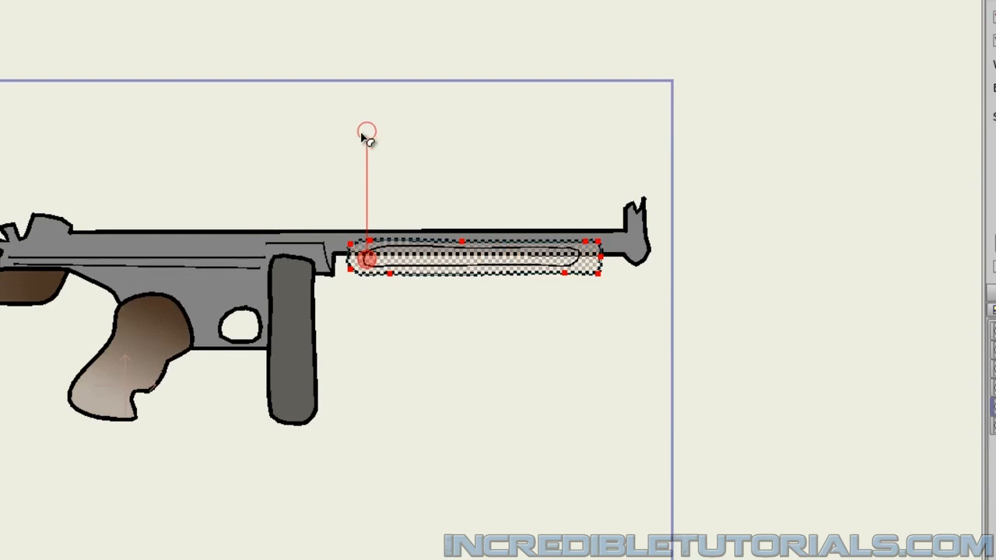
pyautogui.moveTo(364, 135); pyautogui.dragTo(595, 258)
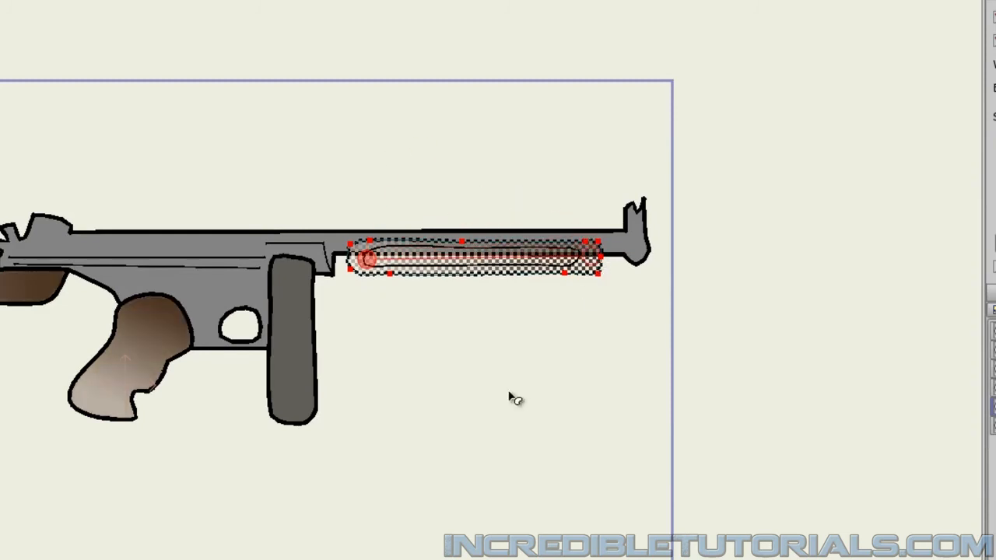
pyautogui.click(508, 419)
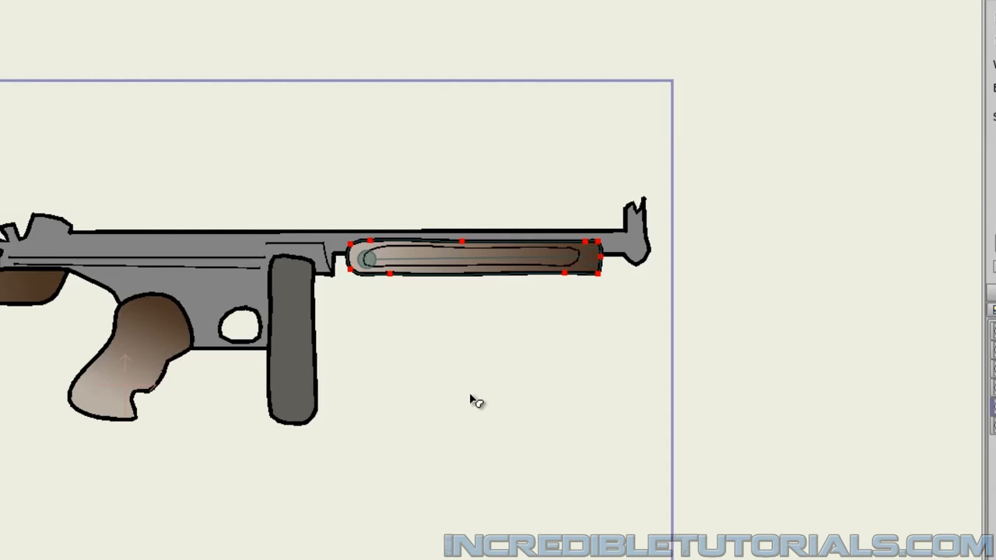
# On the Body layer, select the grey metal body shape and give it the Gradient effect
pyautogui.click(995, 433)
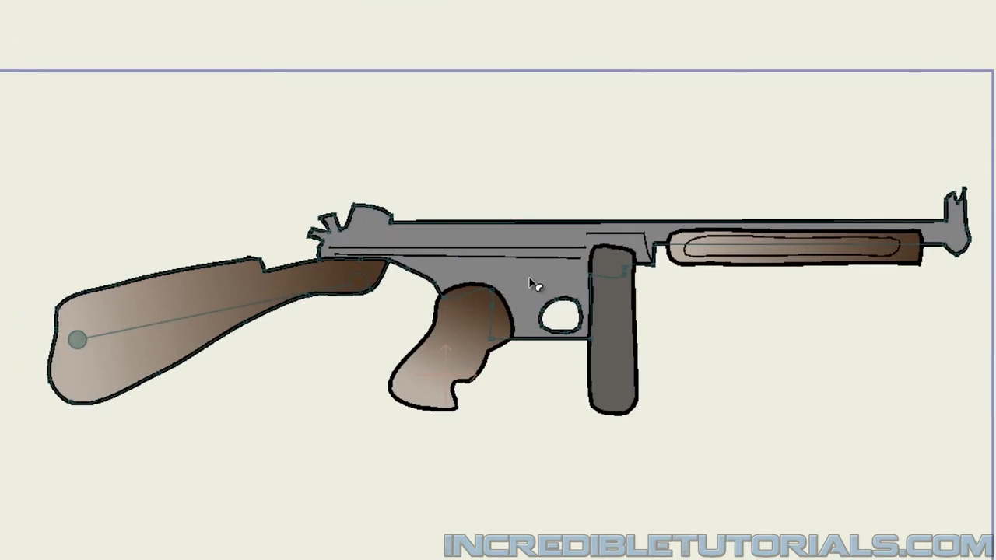
pyautogui.click(534, 285)
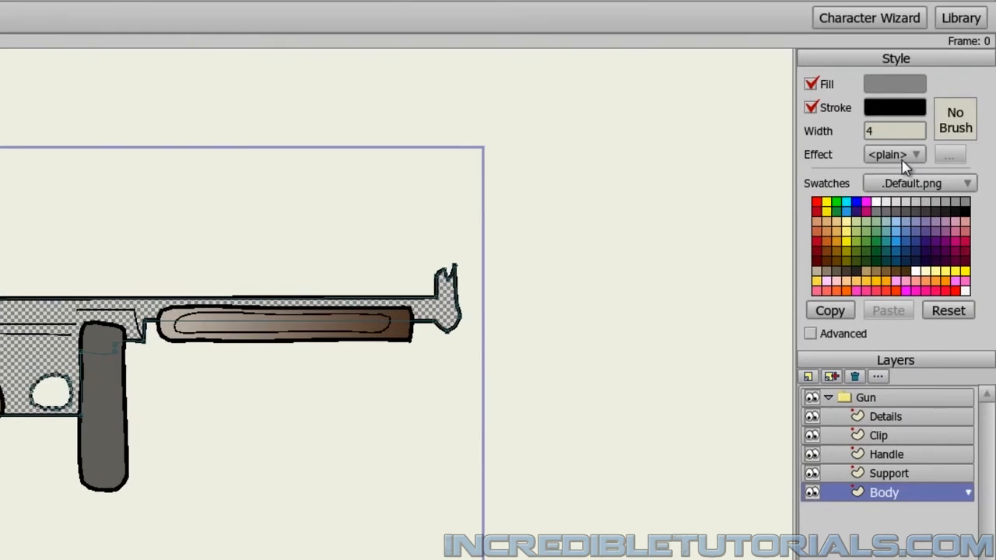
pyautogui.click(905, 160)
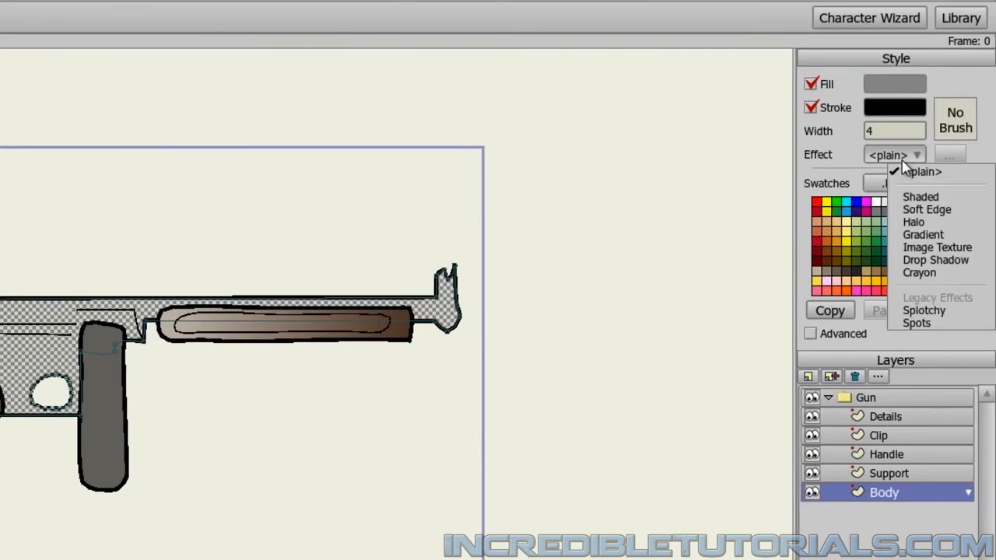
pyautogui.click(915, 233)
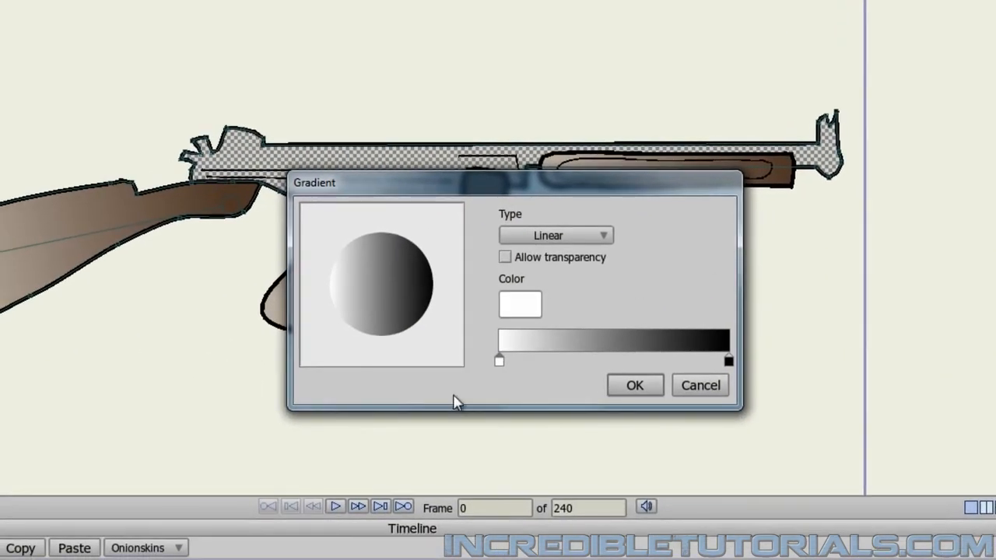
# Change the white end of the metal body's linear gradient to light bluish grey, CBCFDB
pyautogui.doubleClick(499, 361)
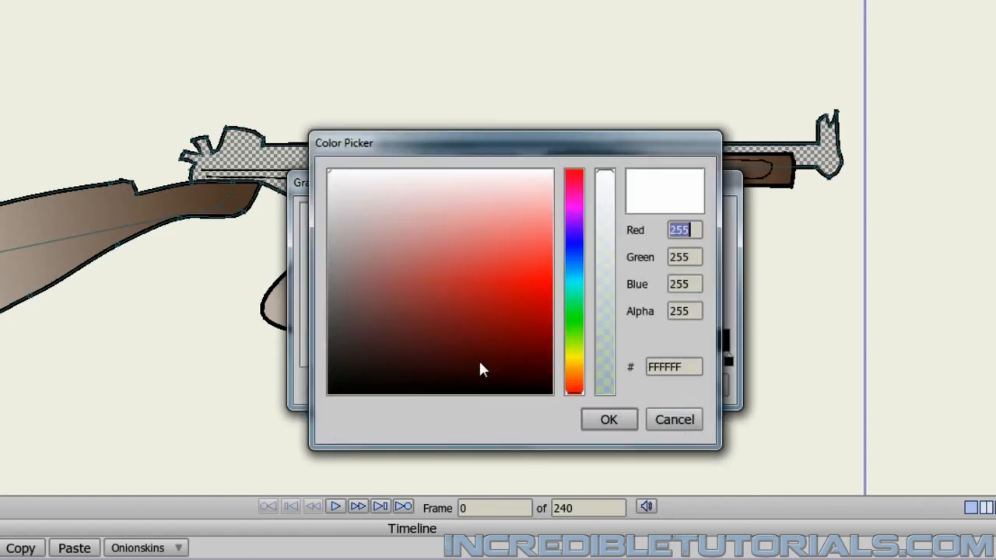
pyautogui.moveTo(377, 218)
pyautogui.mouseDown()
pyautogui.moveTo(359, 231)
pyautogui.moveTo(340, 207)
pyautogui.mouseUp()
pyautogui.moveTo(580, 372); pyautogui.dragTo(567, 253)
pyautogui.moveTo(366, 237)
pyautogui.mouseDown()
pyautogui.moveTo(378, 229)
pyautogui.moveTo(347, 217)
pyautogui.moveTo(371, 210)
pyautogui.mouseUp()
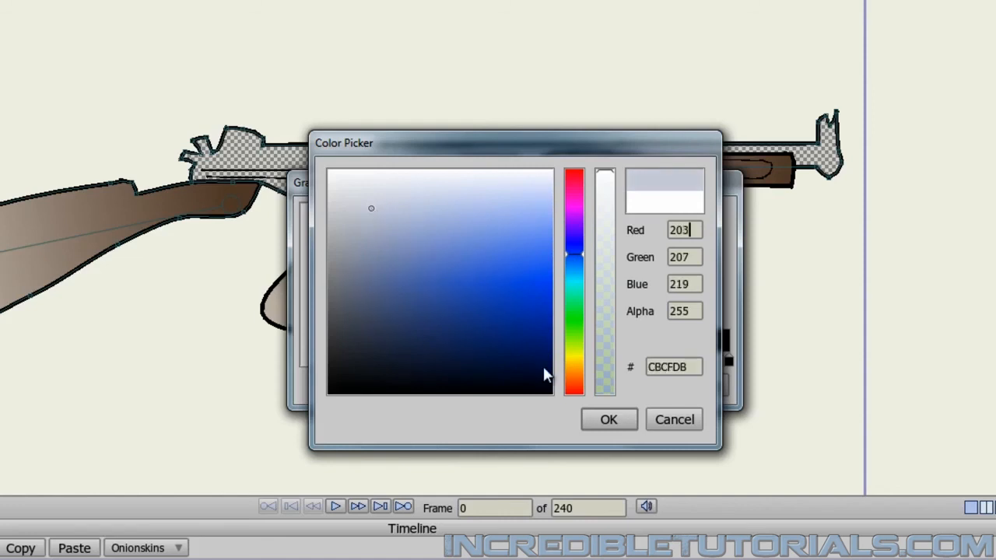
pyautogui.click(592, 421)
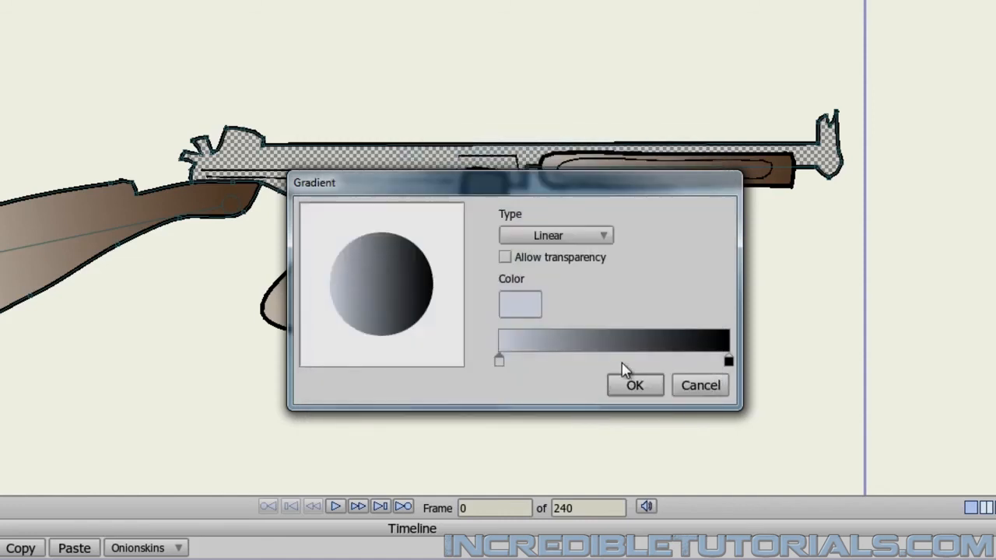
# Change the black end of the metal body's gradient to dark bluish grey, 32363E
pyautogui.doubleClick(727, 361)
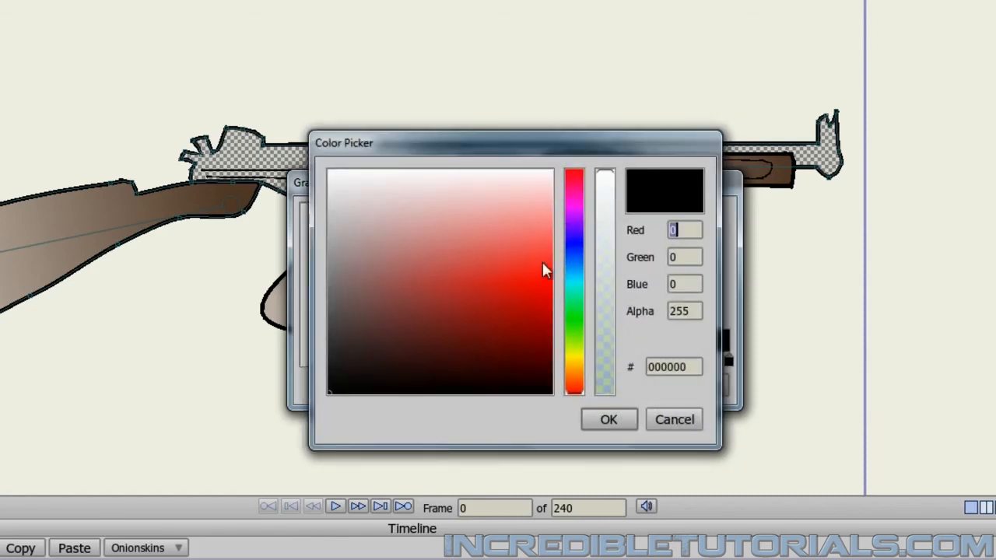
pyautogui.click(573, 258)
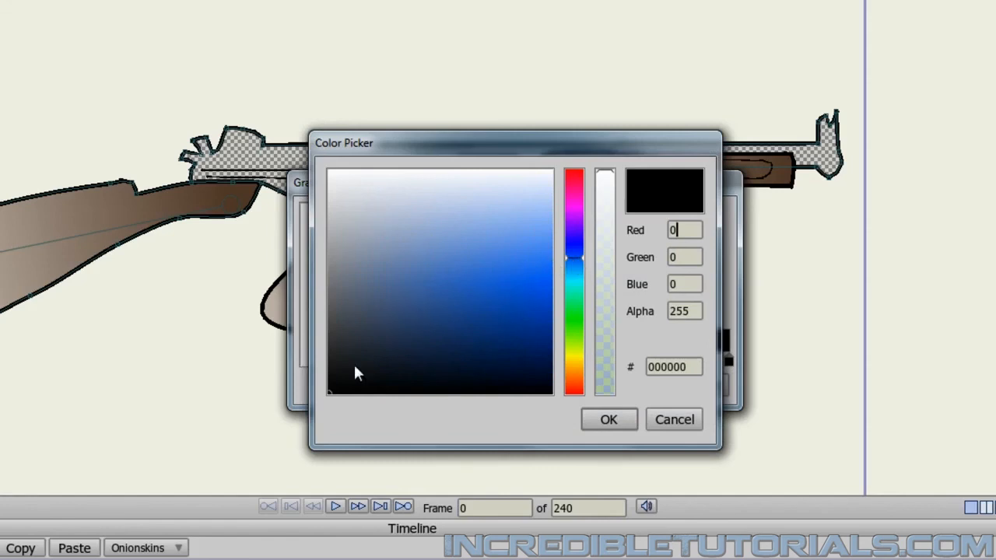
pyautogui.moveTo(355, 368); pyautogui.dragTo(354, 345)
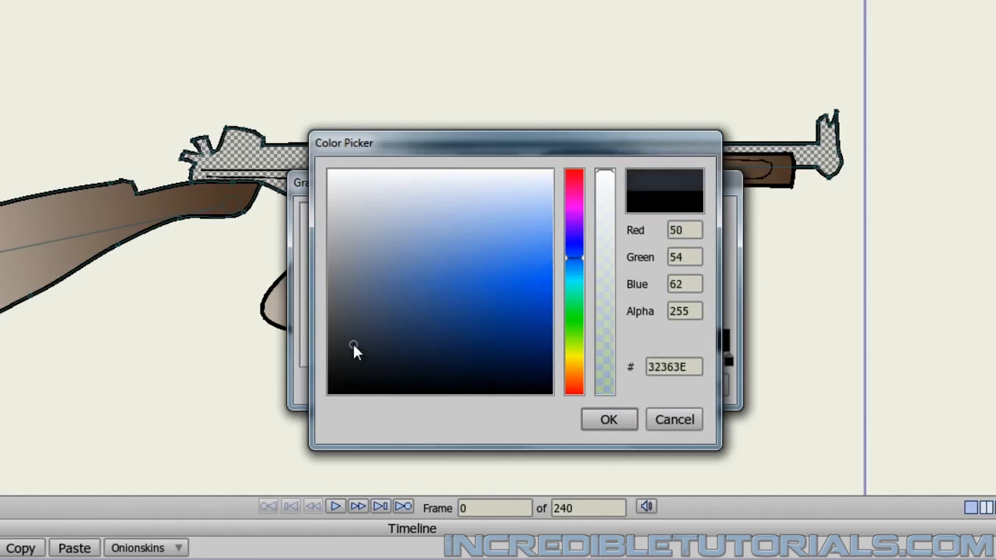
pyautogui.click(600, 419)
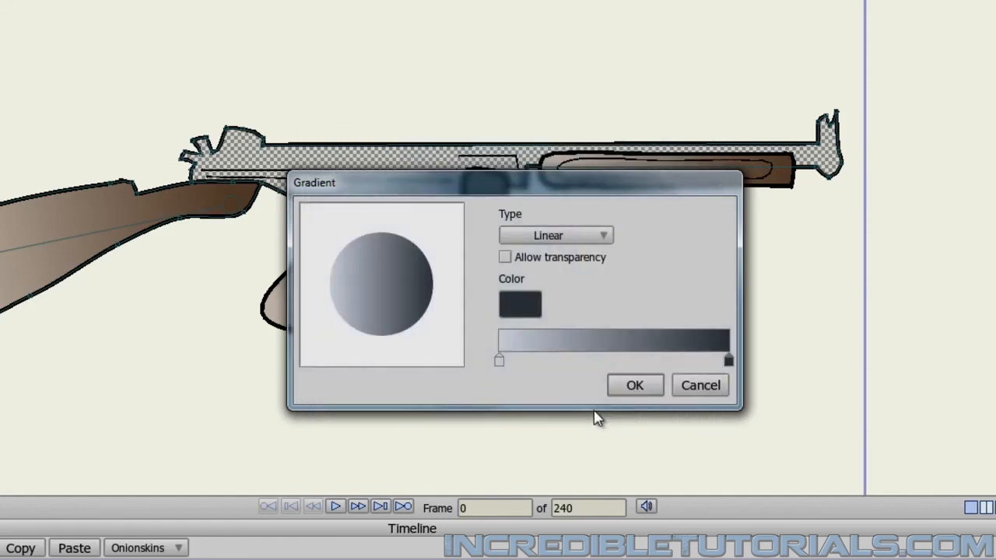
# Stretch the metal body's linear gradient along its length, from light at the muzzle end to dark at the rear end
pyautogui.click(635, 387)
pyautogui.moveTo(424, 159); pyautogui.dragTo(319, 294)
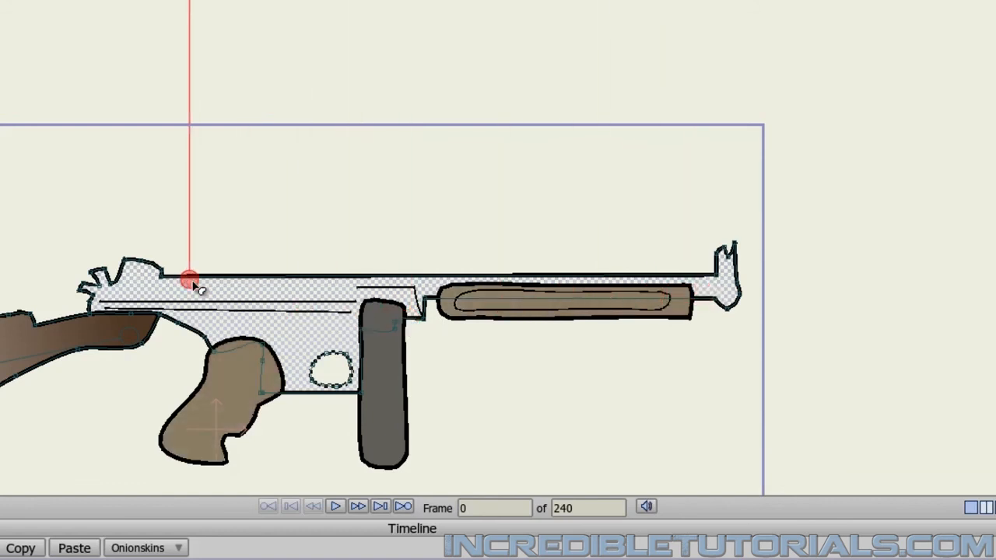
pyautogui.moveTo(738, 292); pyautogui.dragTo(107, 299)
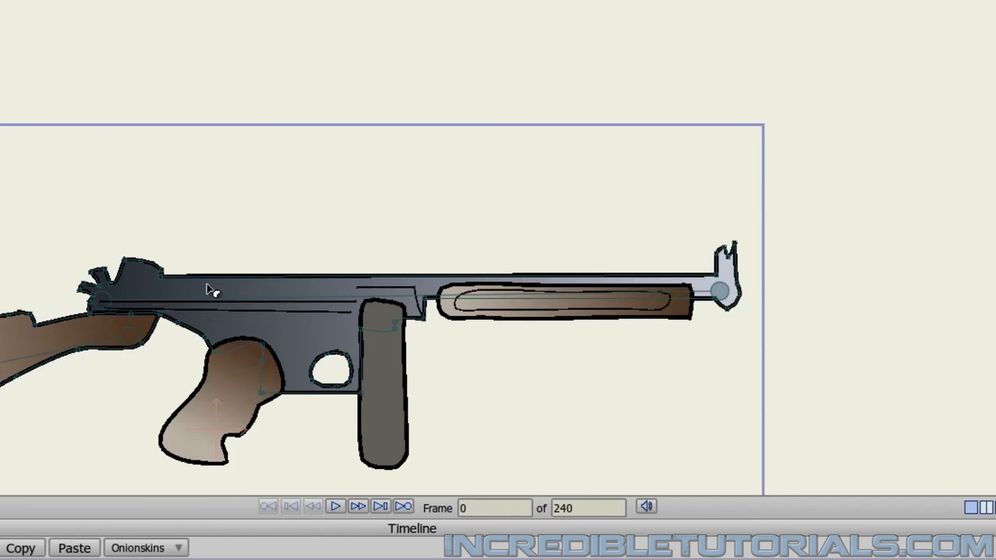
# Darken the light end of the metal body's gradient to bluish grey, B2B6C2
pyautogui.click(244, 293)
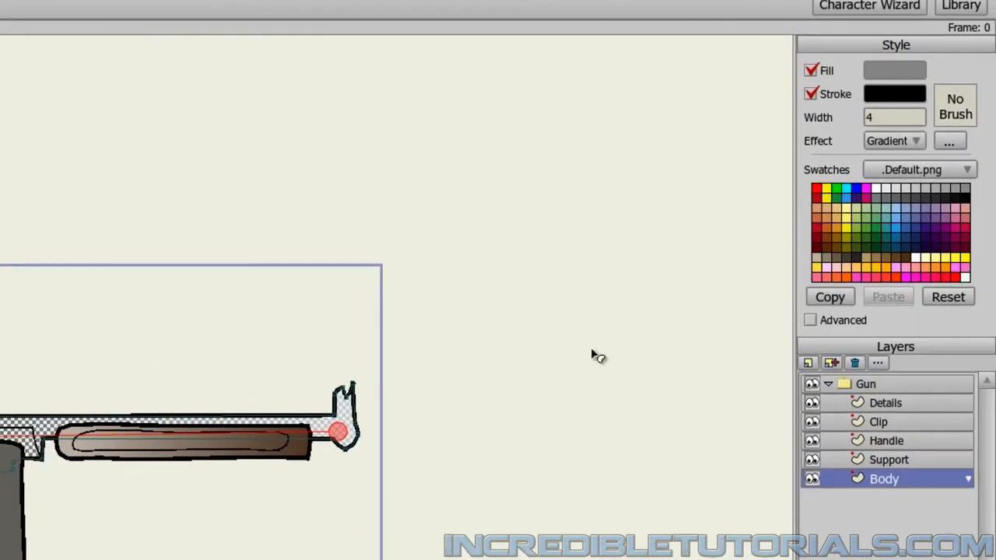
pyautogui.click(950, 146)
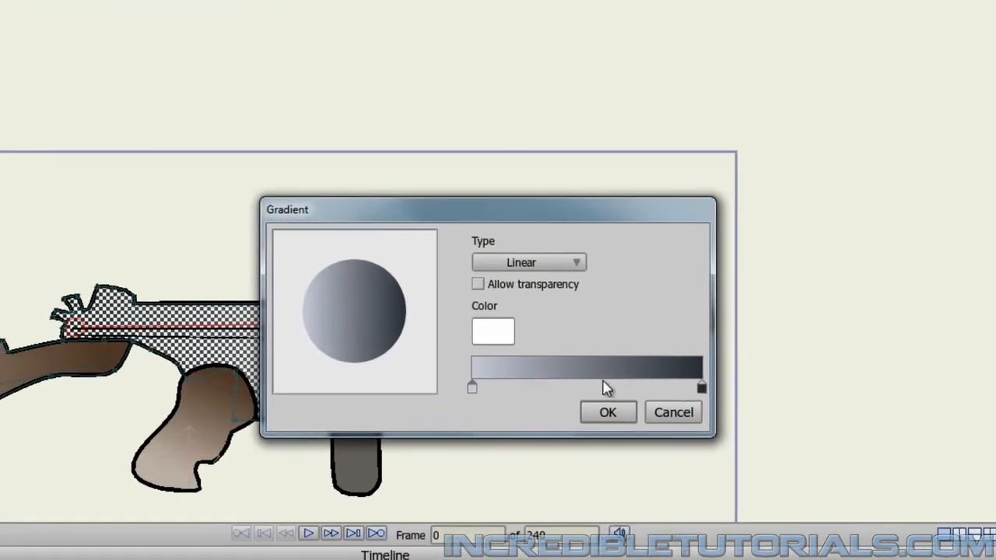
pyautogui.doubleClick(473, 388)
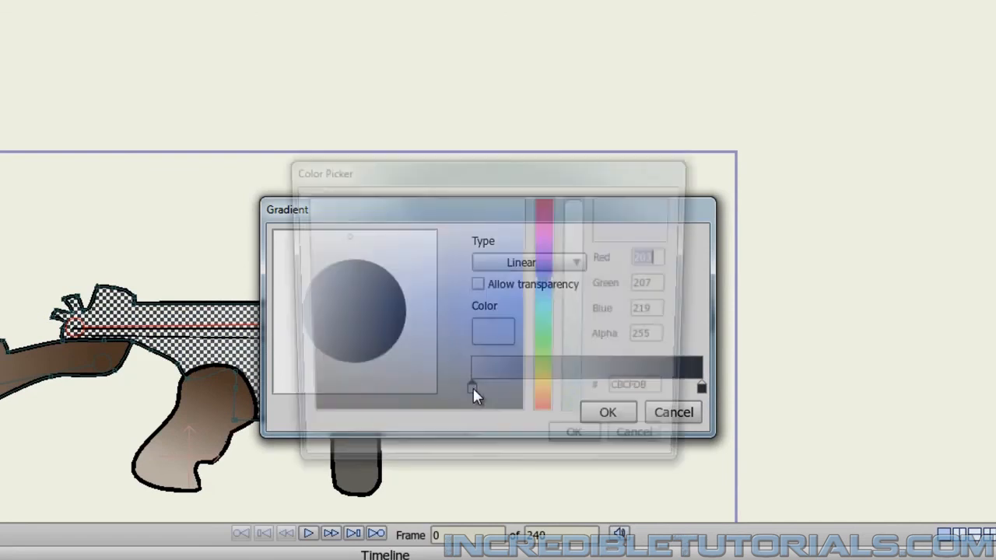
pyautogui.moveTo(340, 240); pyautogui.dragTo(326, 258)
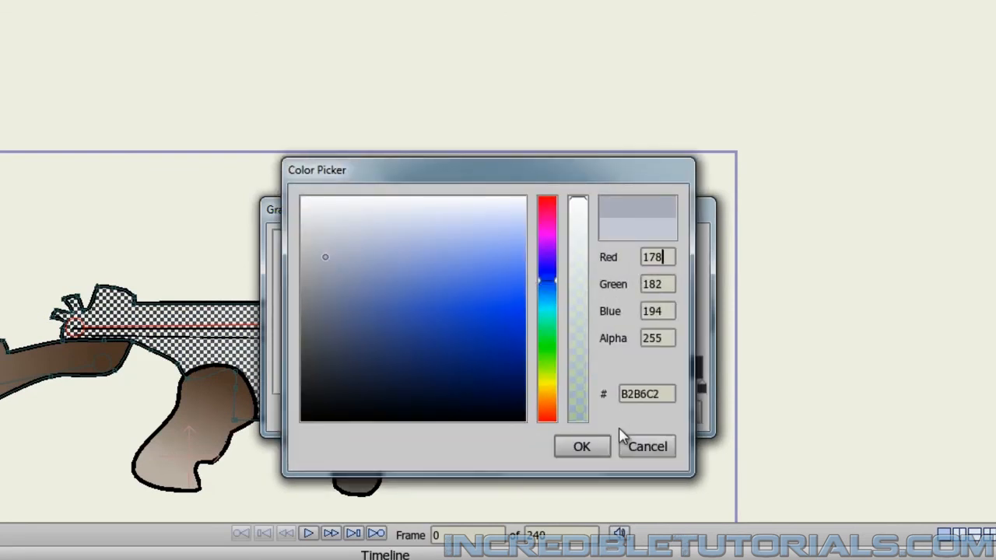
pyautogui.click(580, 448)
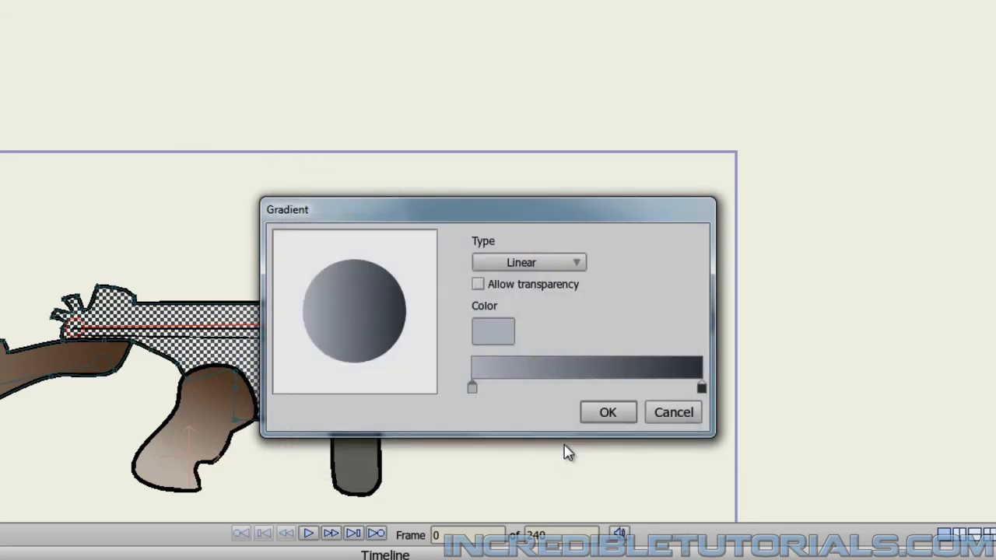
pyautogui.click(592, 416)
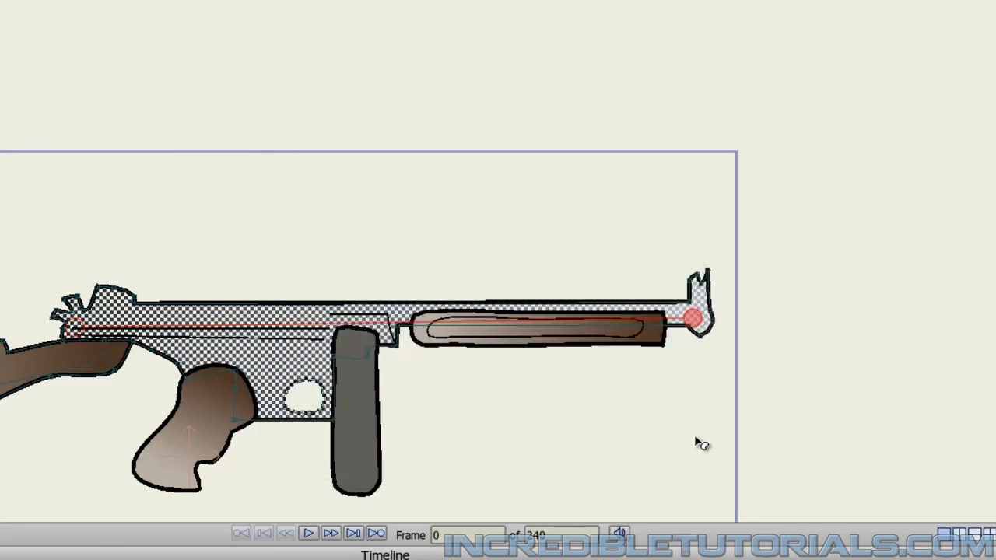
# Deselect the body shape, render a preview of the rifle and close the preview
pyautogui.click(699, 298)
pyautogui.click(689, 427)
pyautogui.hotkey('ctrl', 'r')
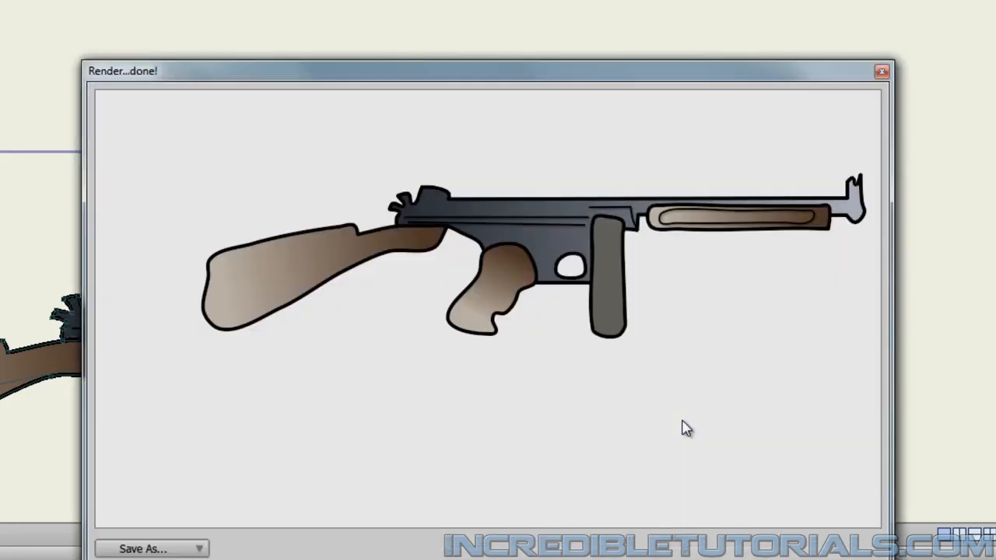
pyautogui.click(882, 73)
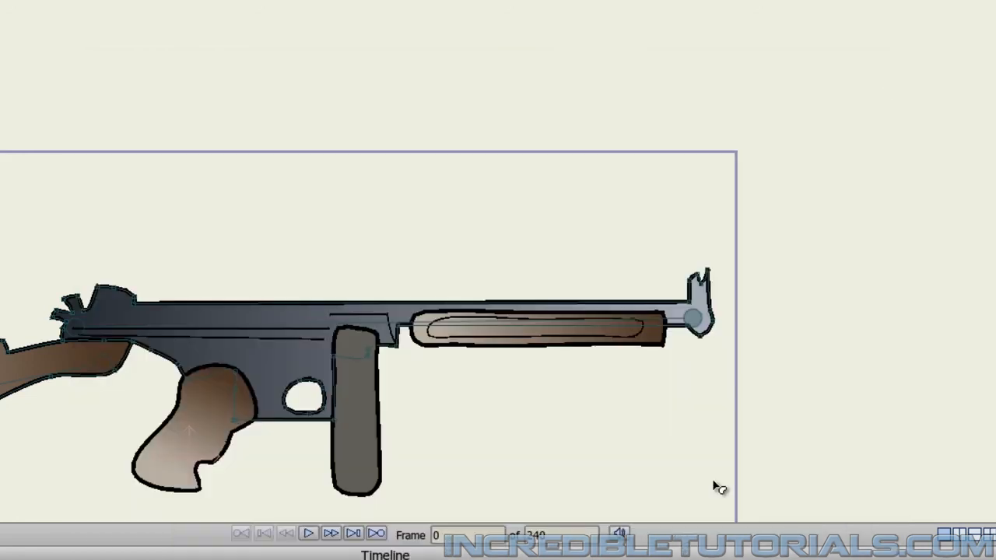
# Change the metal body's gradient type to Radial
pyautogui.click(282, 368)
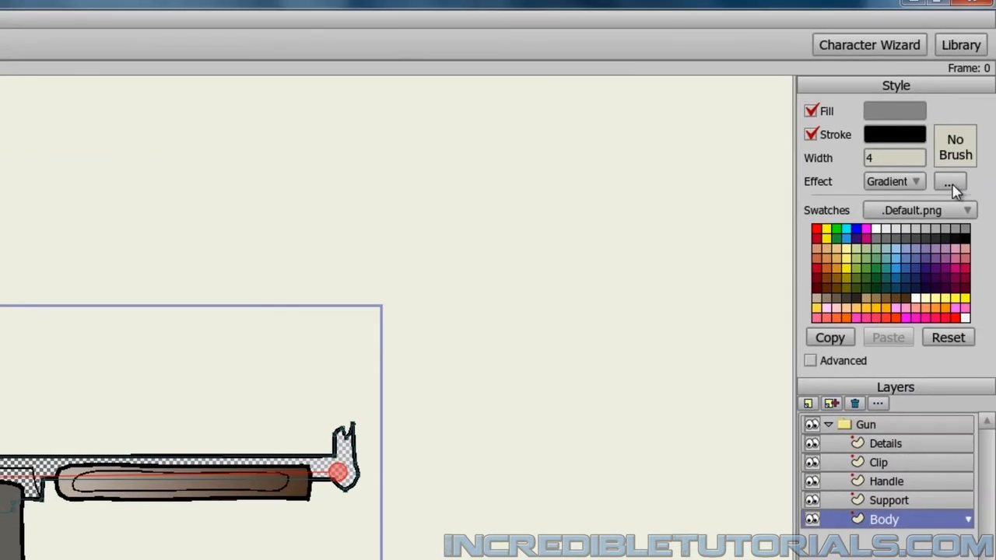
pyautogui.click(952, 186)
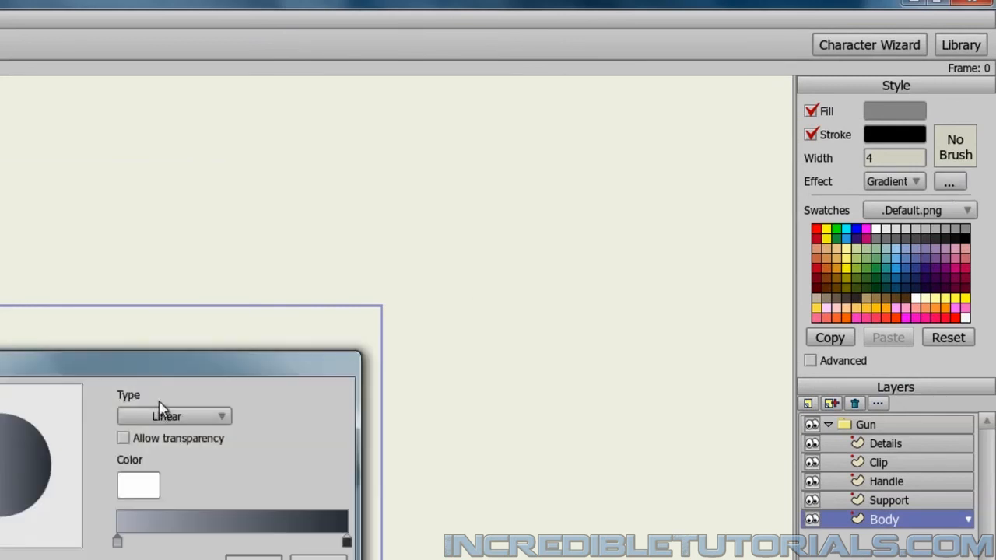
pyautogui.click(181, 419)
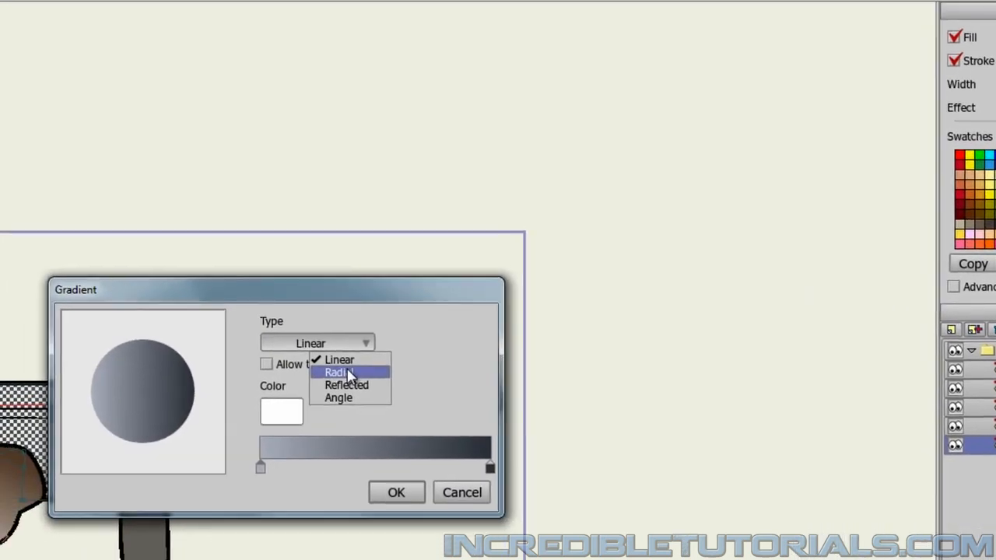
pyautogui.click(349, 373)
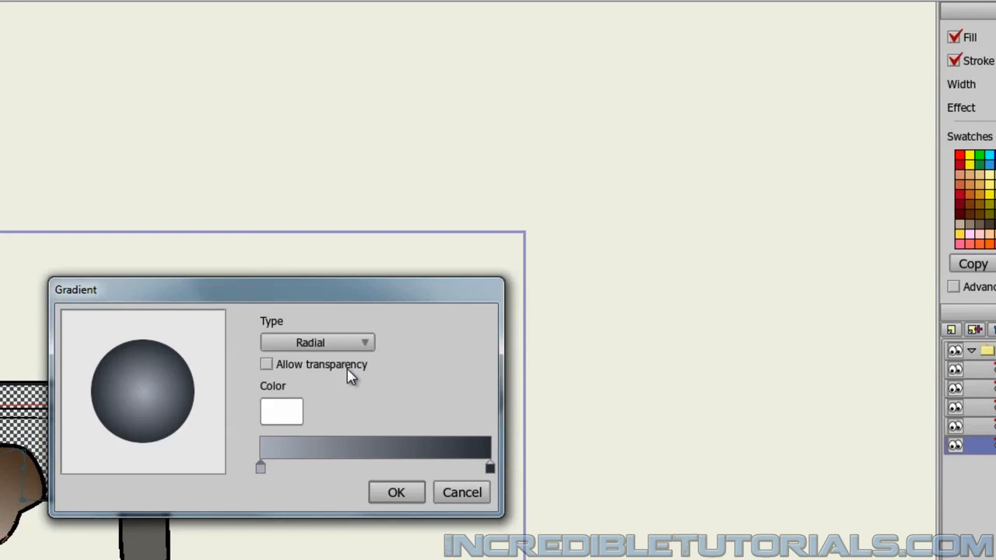
pyautogui.click(389, 494)
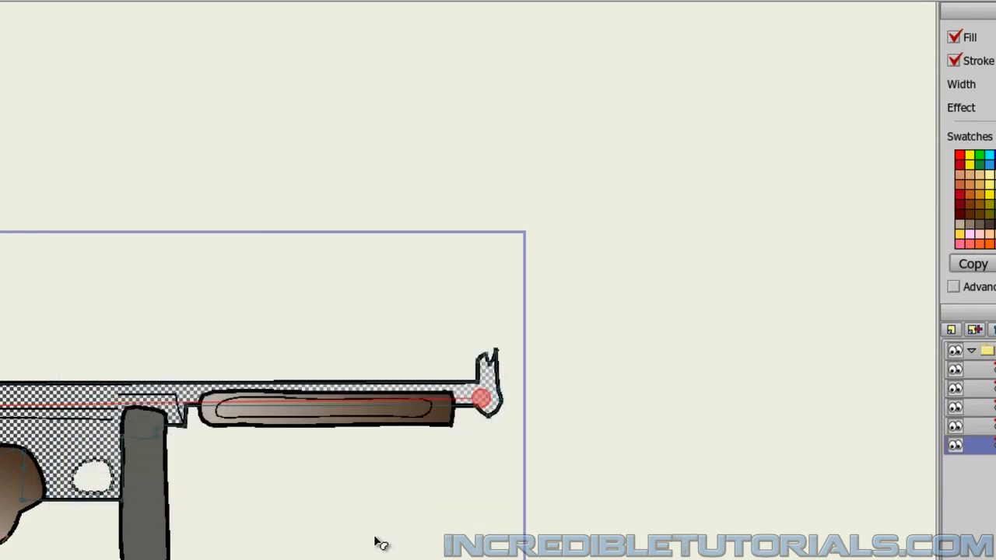
# Reposition the body's radial gradient with its light centre above the barrel near the foregrip and its dark edge towards the rear
pyautogui.click(73, 418)
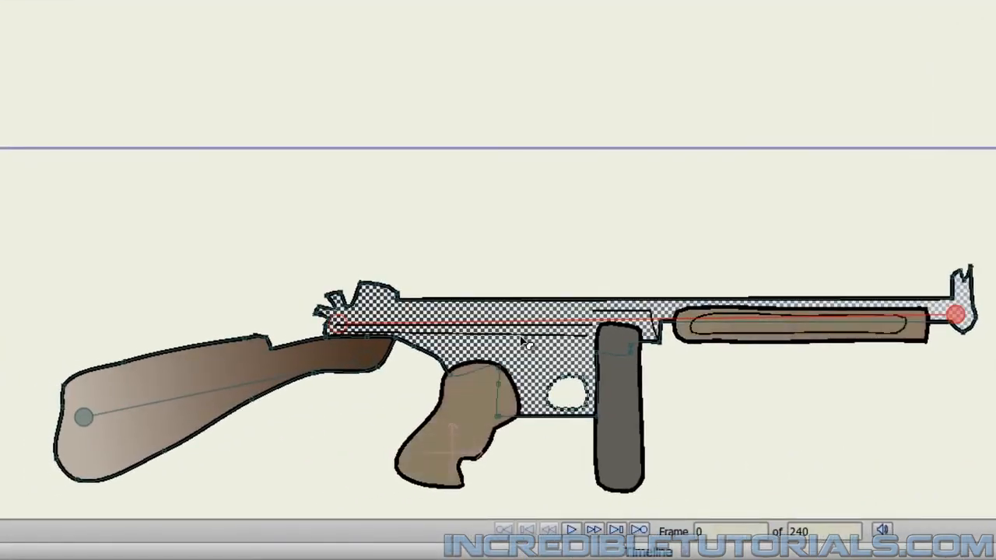
pyautogui.moveTo(958, 314)
pyautogui.mouseDown()
pyautogui.moveTo(716, 325)
pyautogui.moveTo(808, 245)
pyautogui.moveTo(843, 239)
pyautogui.moveTo(665, 257)
pyautogui.moveTo(761, 254)
pyautogui.moveTo(692, 269)
pyautogui.moveTo(706, 267)
pyautogui.mouseUp()
pyautogui.click(881, 207)
pyautogui.moveTo(74, 275)
pyautogui.mouseDown()
pyautogui.moveTo(462, 254)
pyautogui.moveTo(378, 268)
pyautogui.mouseUp()
pyautogui.moveTo(411, 267); pyautogui.dragTo(359, 340)
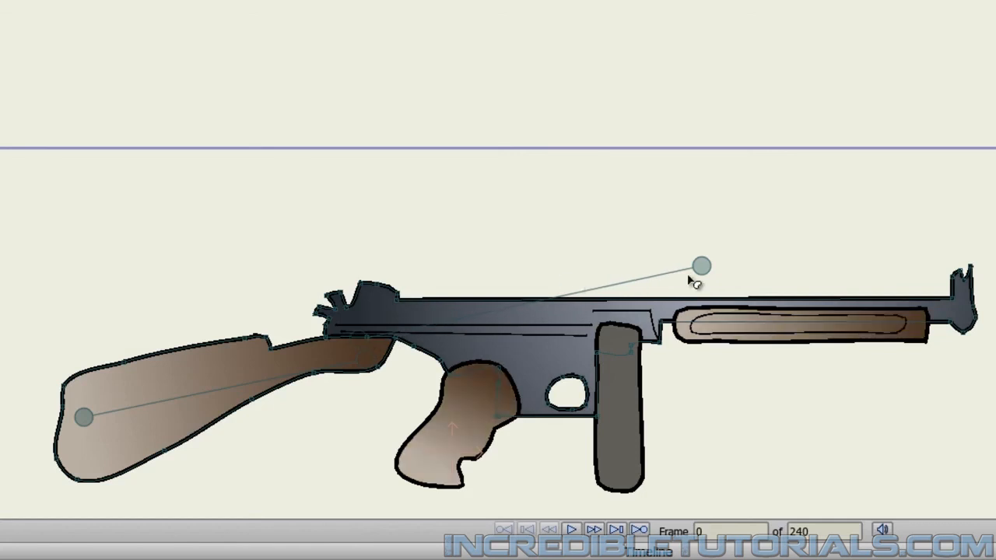
pyautogui.moveTo(701, 267); pyautogui.dragTo(732, 277)
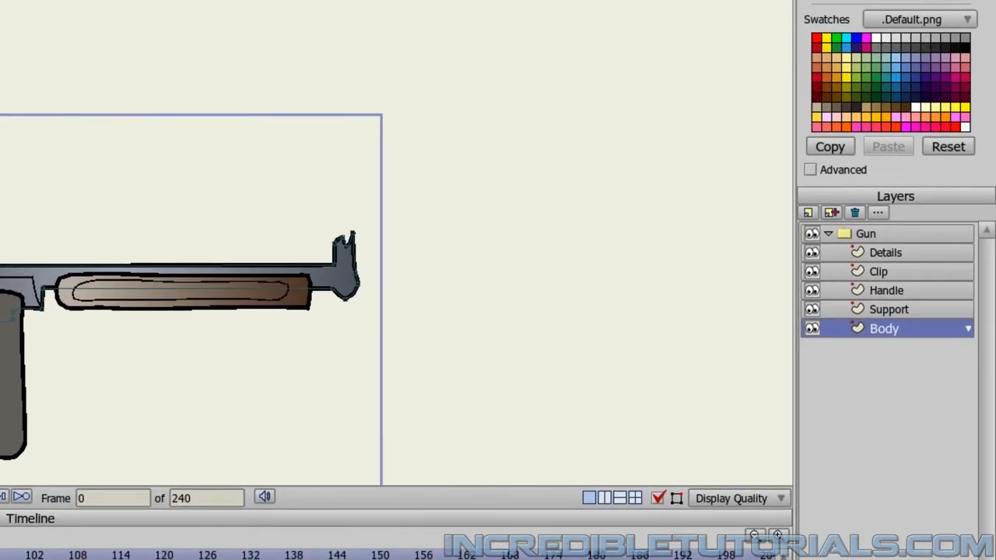
# On the Clip layer, select the main clip shape and copy the metal body's gradient style onto it with the Eyedropper
pyautogui.click(865, 271)
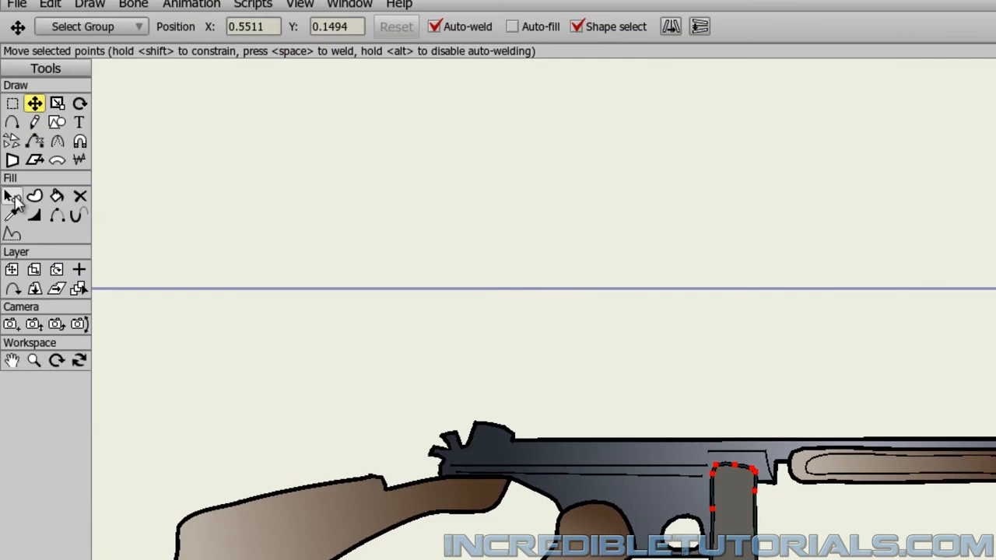
pyautogui.click(13, 196)
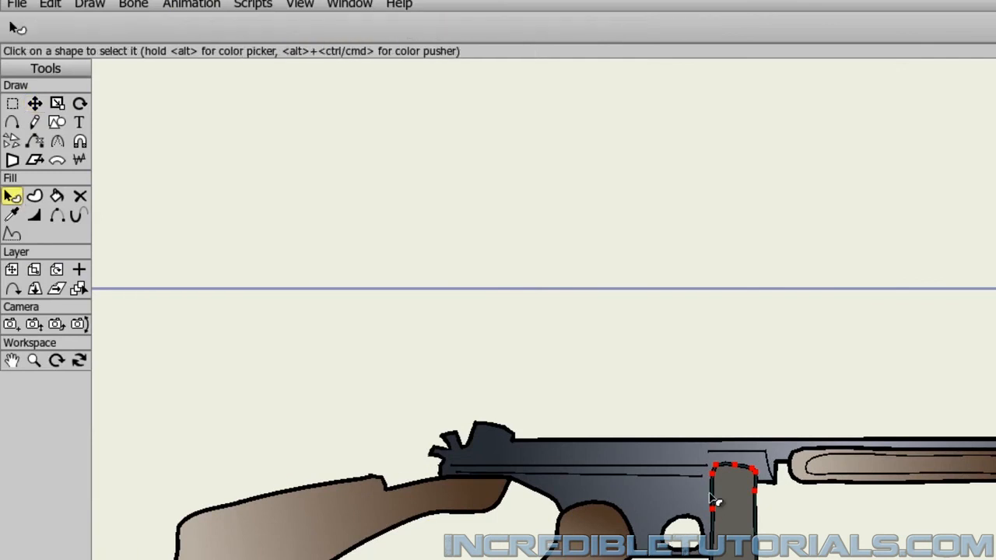
pyautogui.click(731, 515)
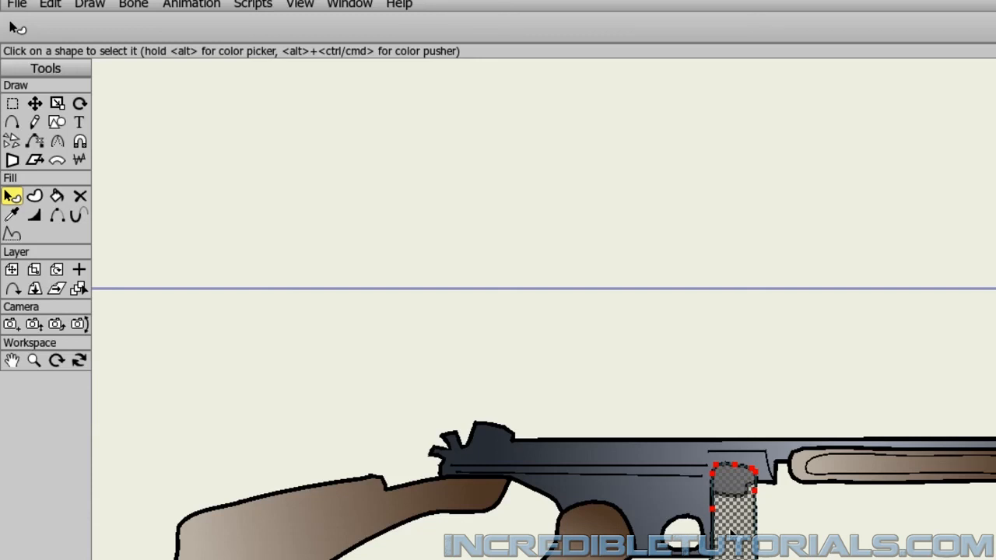
pyautogui.click(11, 216)
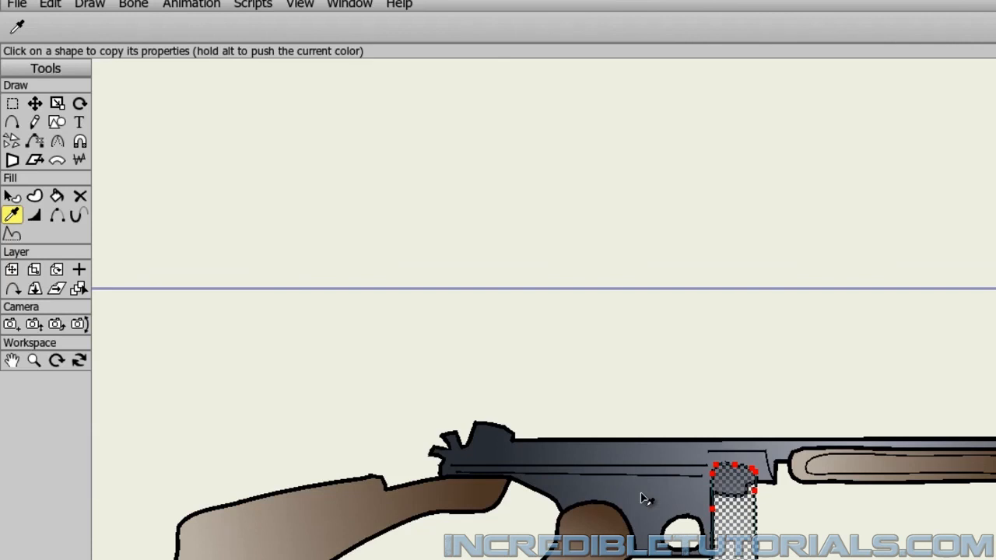
# Stretch the clip's gradient vertically, with the dark end in its upper part and the light end just below its lower edge
pyautogui.click(14, 198)
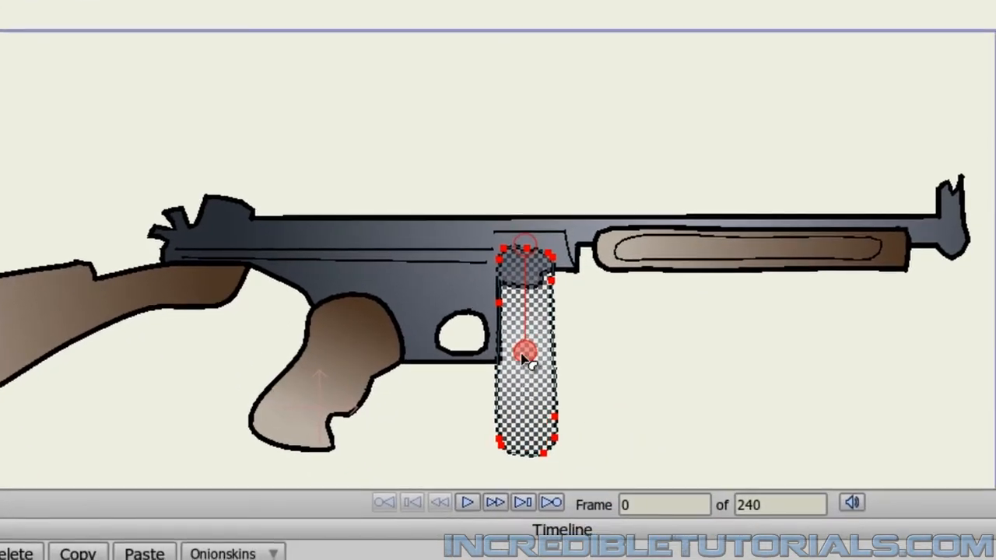
pyautogui.moveTo(731, 550); pyautogui.dragTo(733, 559)
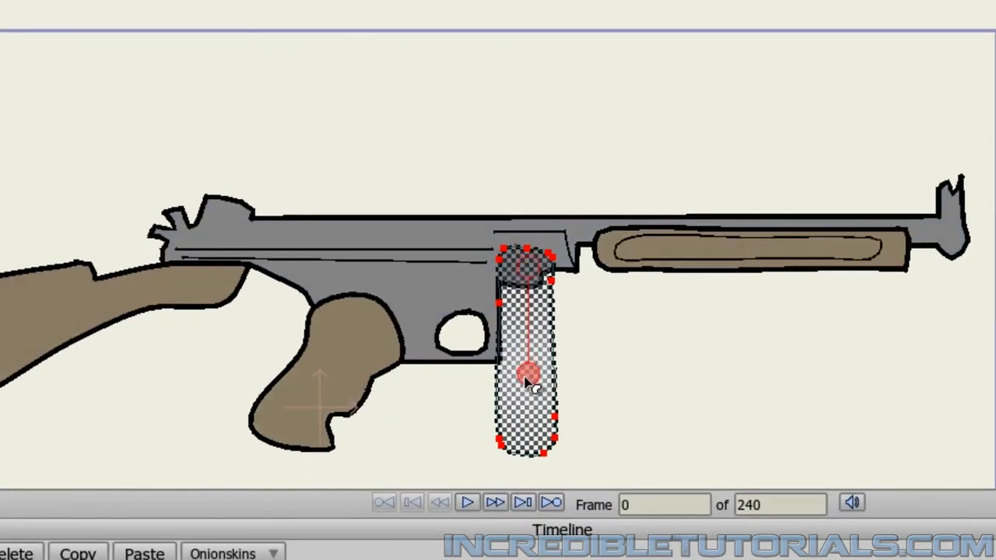
pyautogui.moveTo(530, 381); pyautogui.dragTo(528, 406)
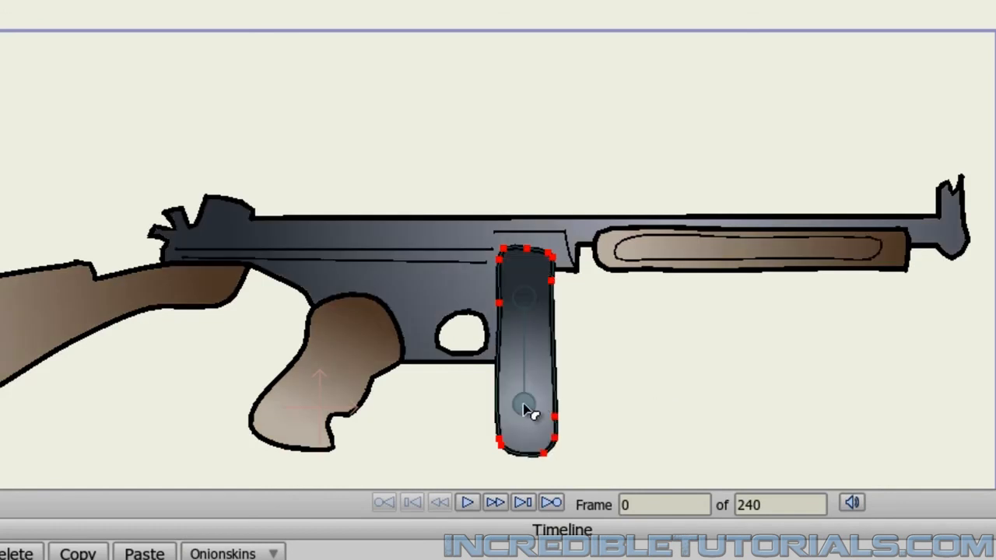
pyautogui.moveTo(523, 298); pyautogui.dragTo(527, 226)
pyautogui.moveTo(526, 409); pyautogui.dragTo(534, 481)
pyautogui.scroll(-5, 651, 356)
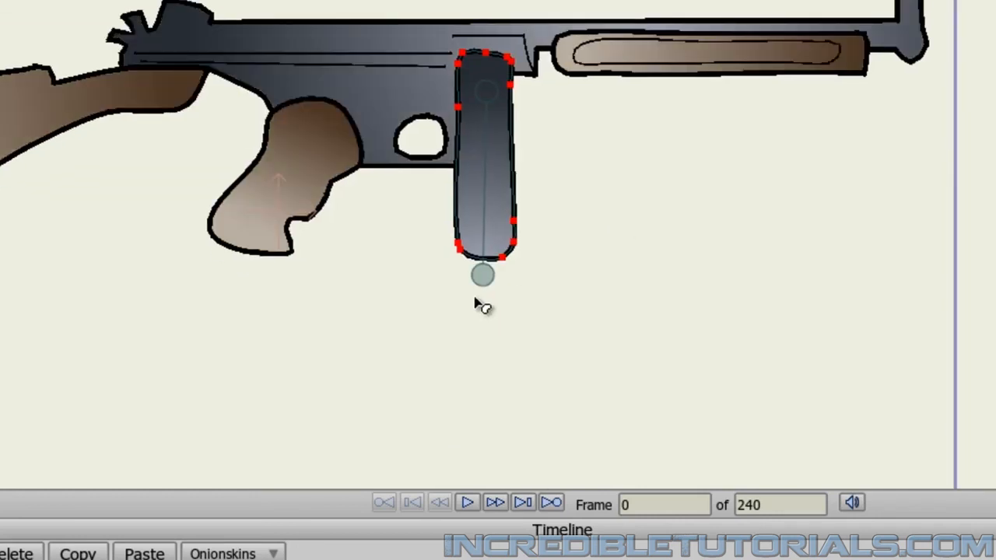
pyautogui.moveTo(482, 275); pyautogui.dragTo(480, 299)
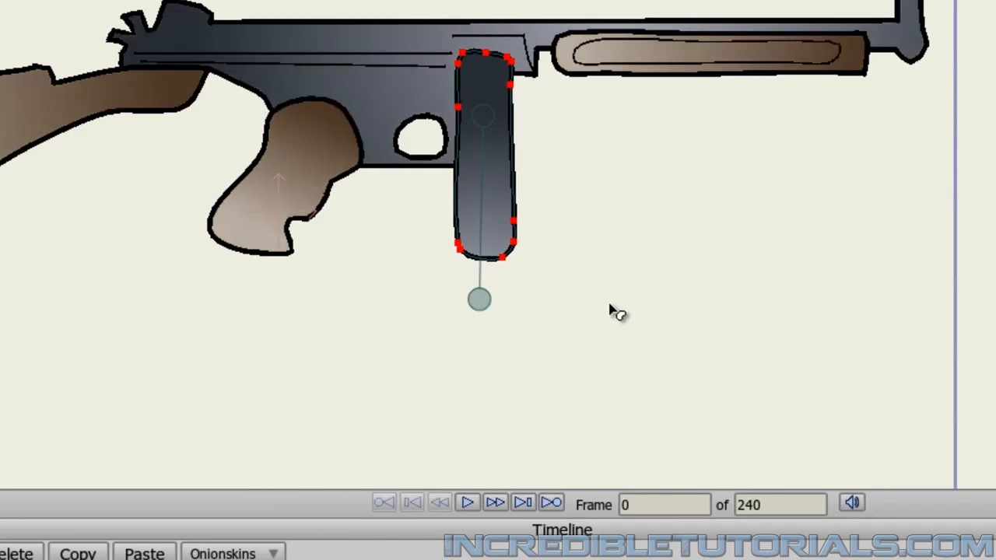
pyautogui.scroll(-3, 610, 311)
pyautogui.scroll(3, 611, 315)
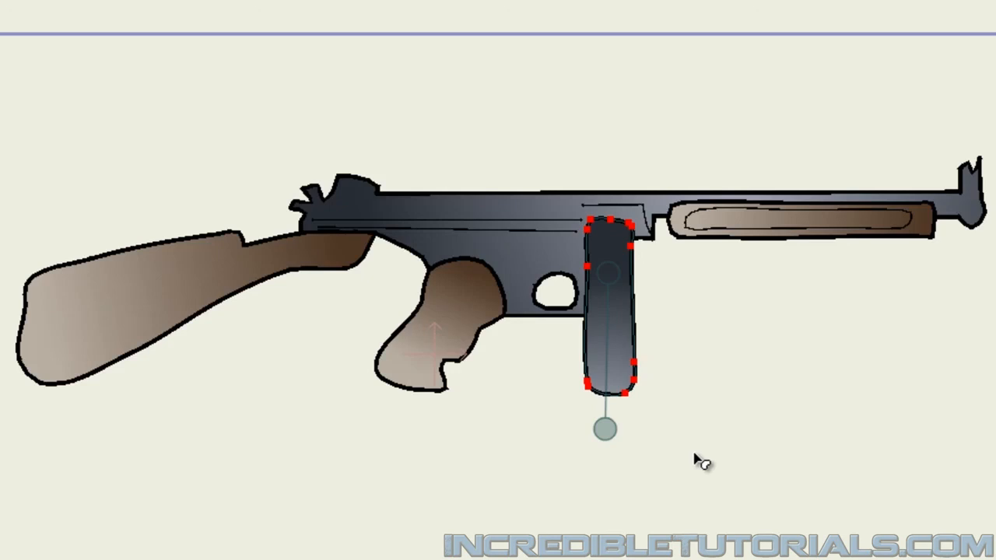
# On the Body layer, move the two lower edge points between the stock and the handle to form a smooth rounded curve
pyautogui.click(995, 412)
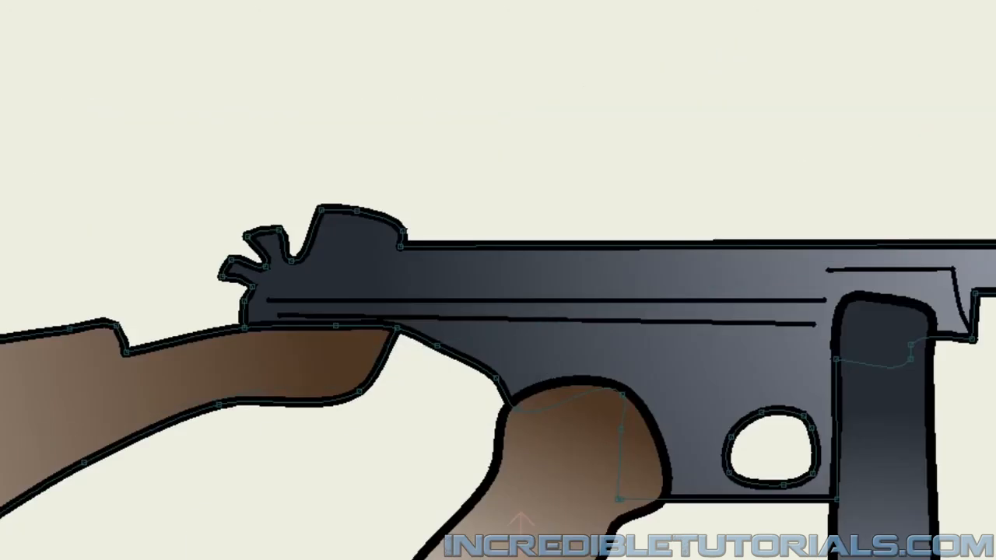
pyautogui.moveTo(495, 377)
pyautogui.mouseDown()
pyautogui.moveTo(497, 362)
pyautogui.moveTo(491, 368)
pyautogui.mouseUp()
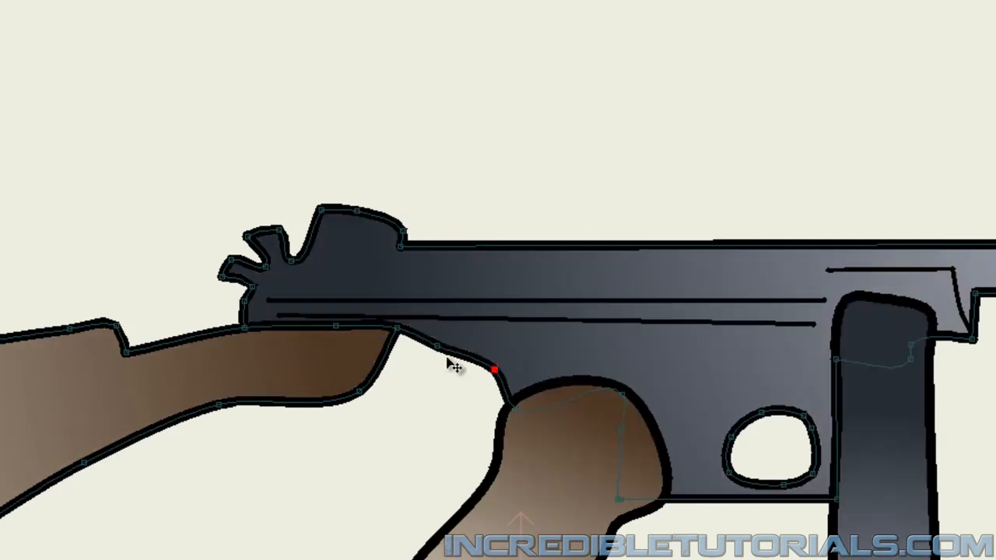
pyautogui.moveTo(438, 347)
pyautogui.mouseDown()
pyautogui.moveTo(466, 341)
pyautogui.moveTo(445, 350)
pyautogui.moveTo(455, 346)
pyautogui.mouseUp()
pyautogui.moveTo(497, 372); pyautogui.dragTo(458, 340)
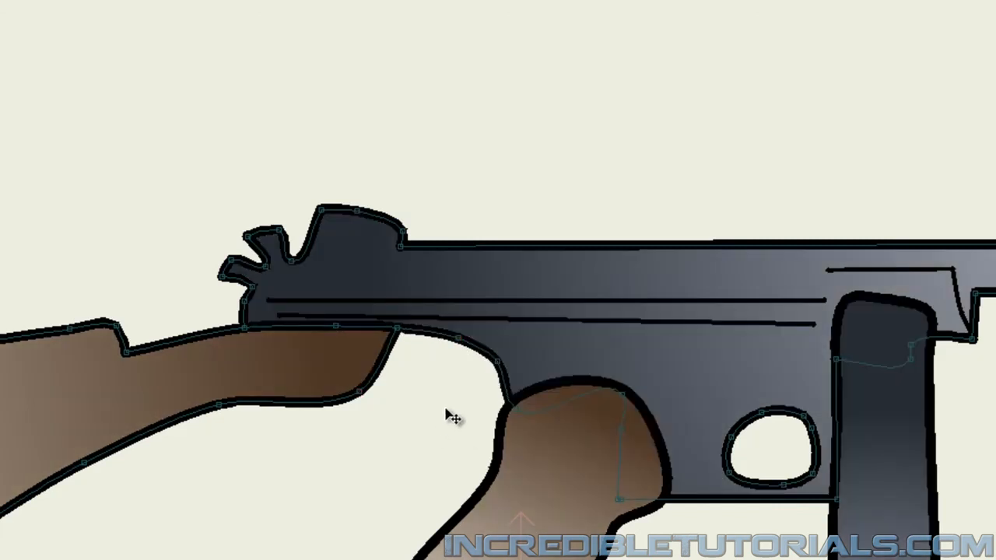
# Add a point on the body's edge just above the handle and pull it outward into a small bump behind the grip
pyautogui.hotkey('ctrl', '-')
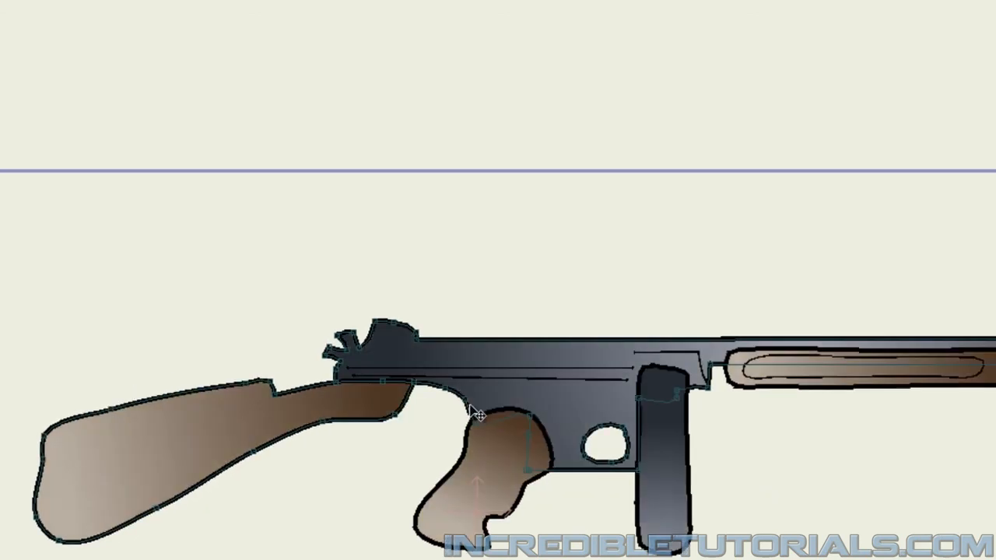
pyautogui.hotkey('ctrl', '+')
pyautogui.hotkey('ctrl', '+')
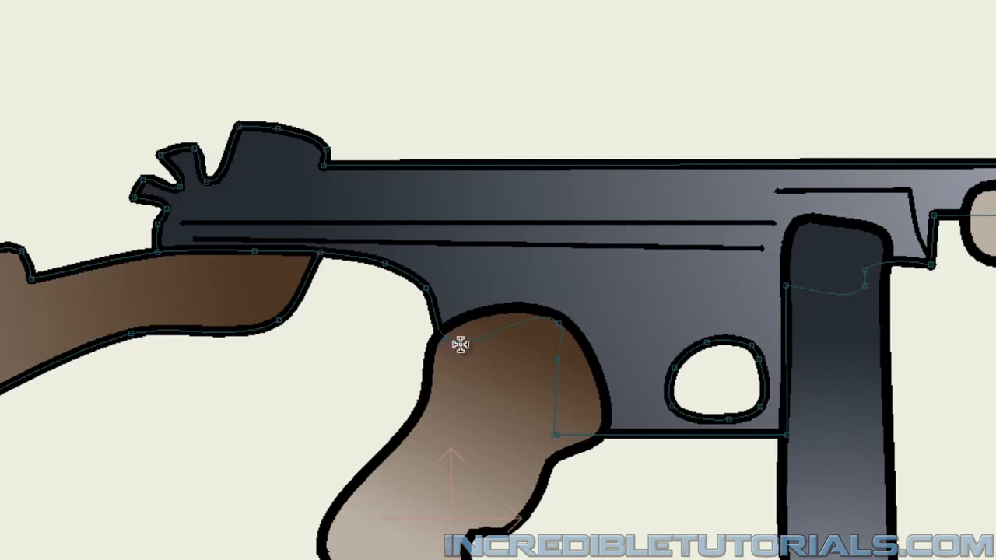
pyautogui.click(432, 311)
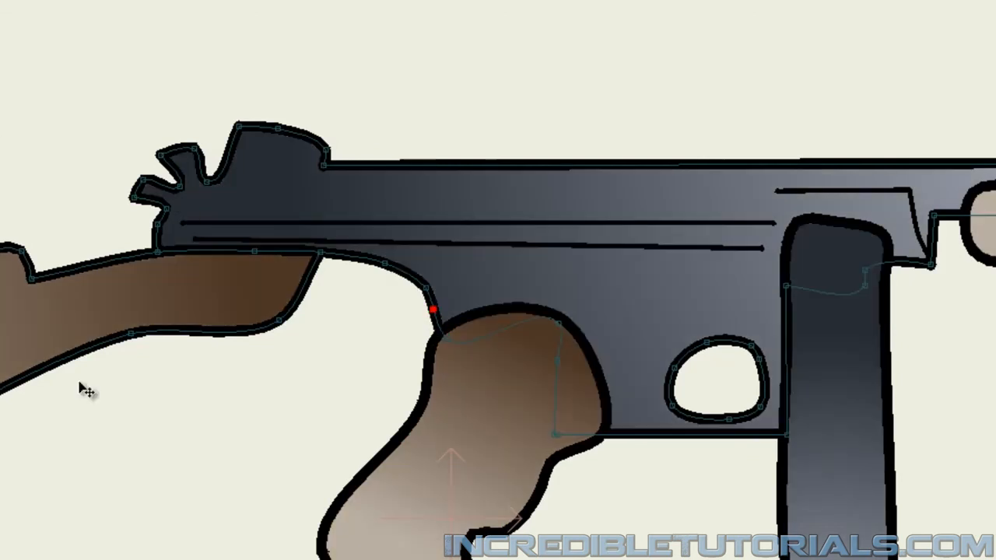
pyautogui.click(297, 476)
pyautogui.moveTo(432, 309); pyautogui.dragTo(416, 323)
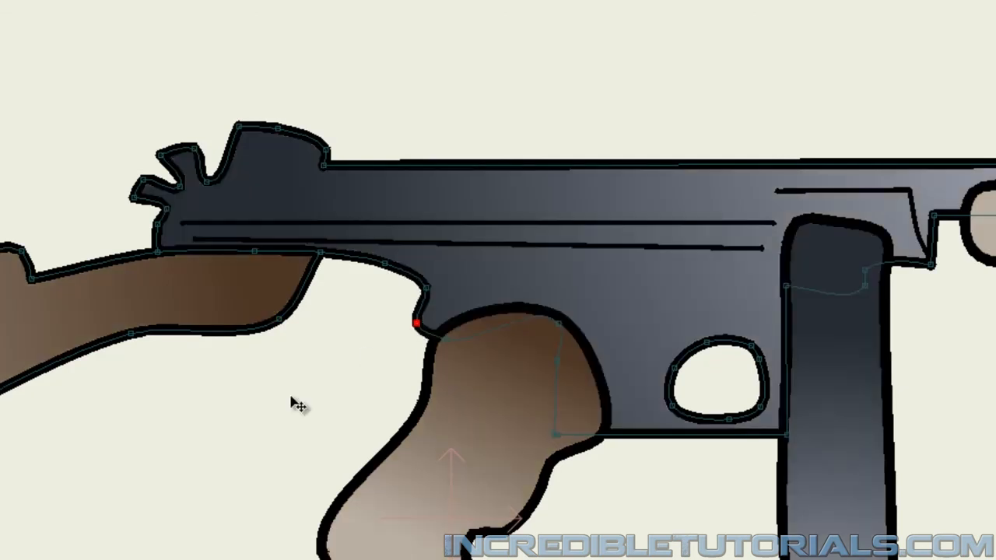
pyautogui.click(298, 404)
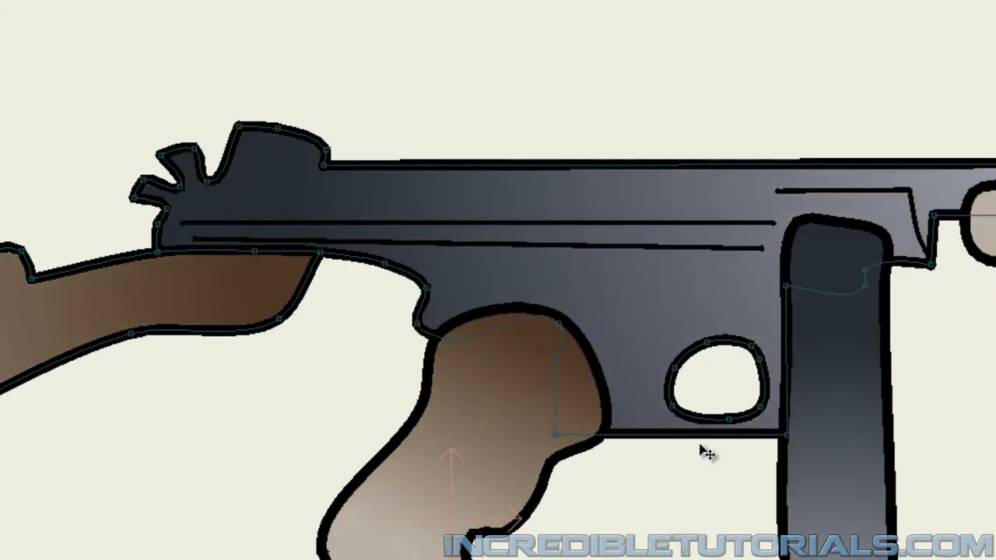
# Render a preview of the shaded rifle with the reshaped body edge
pyautogui.scroll(-2, 970, 420)
pyautogui.moveTo(995, 418); pyautogui.dragTo(825, 491)
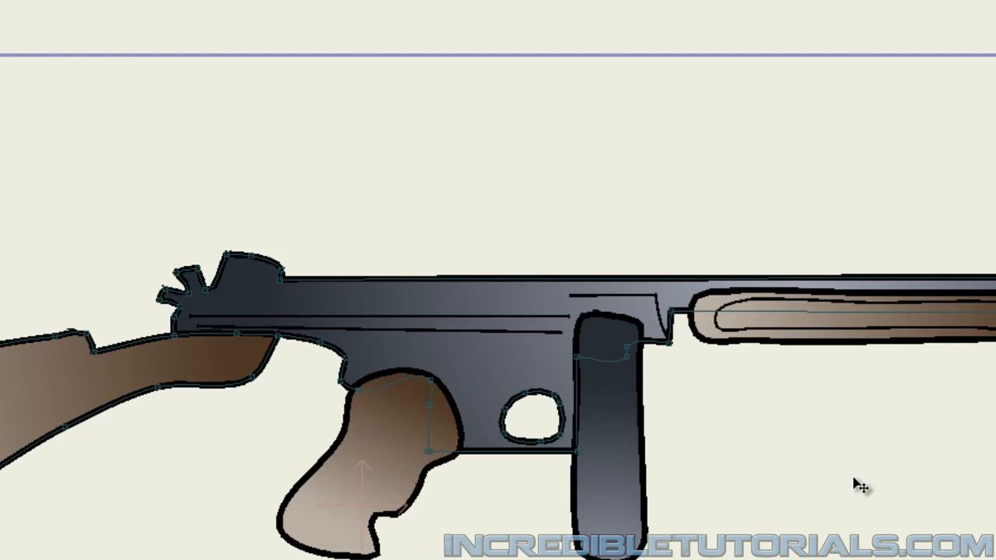
pyautogui.hotkey('ctrl', 'r')
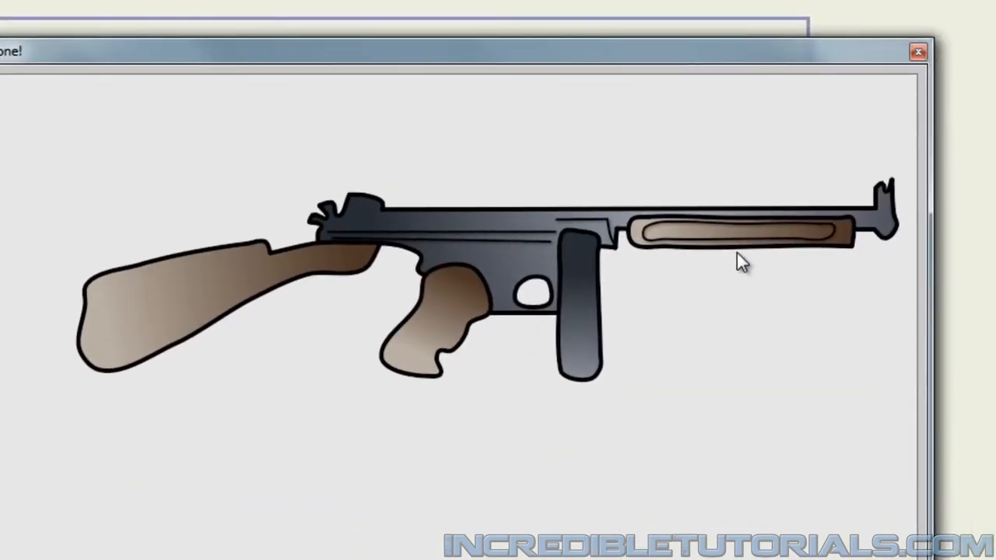